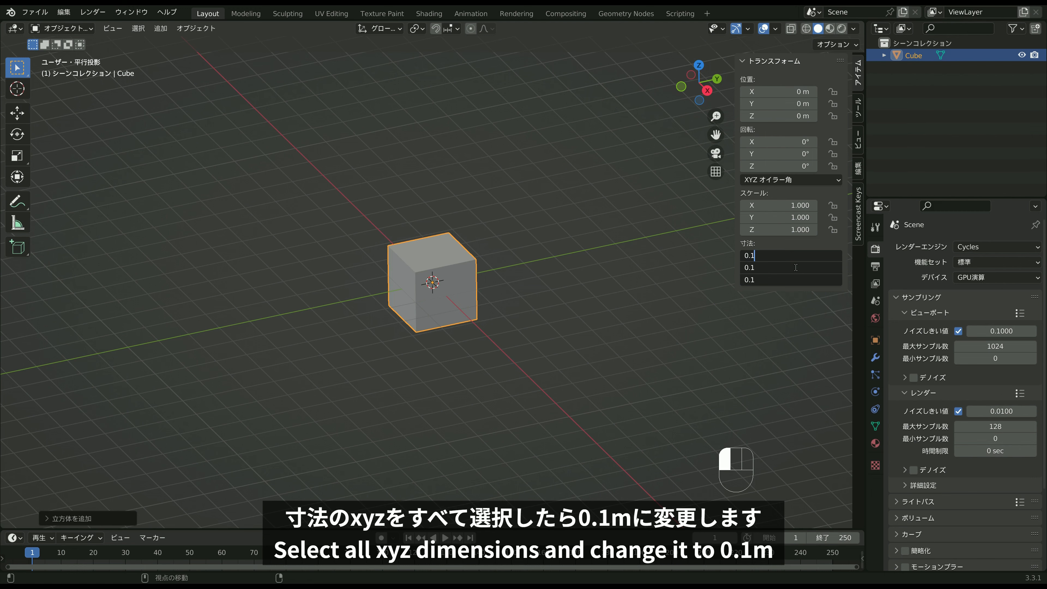
# Apply the scale transform to the 0.1 m cube.
pyautogui.scroll(7, 486, 293)
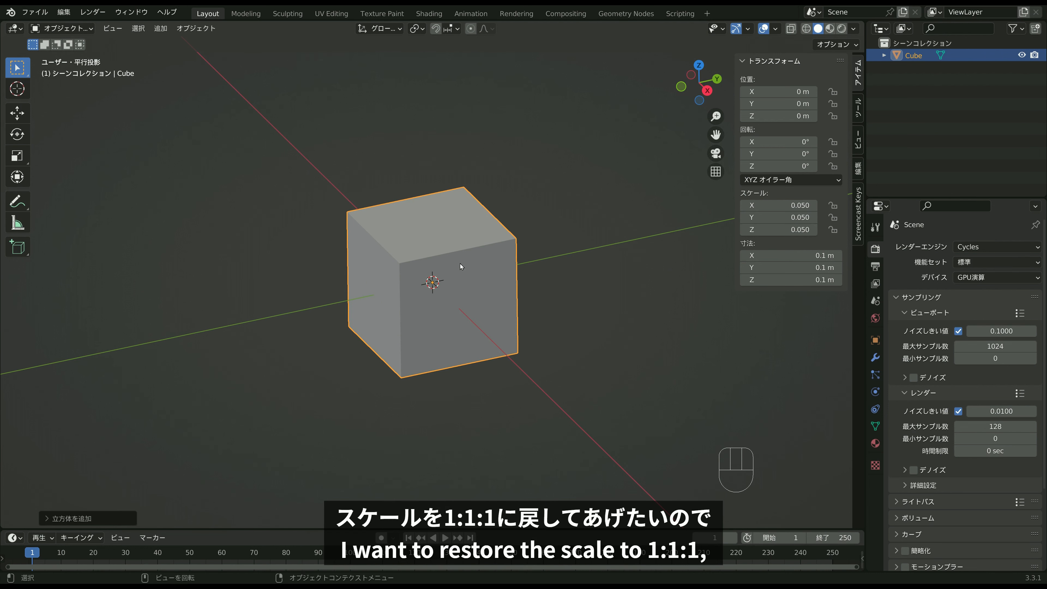
pyautogui.hotkey('ctrl', 'a')
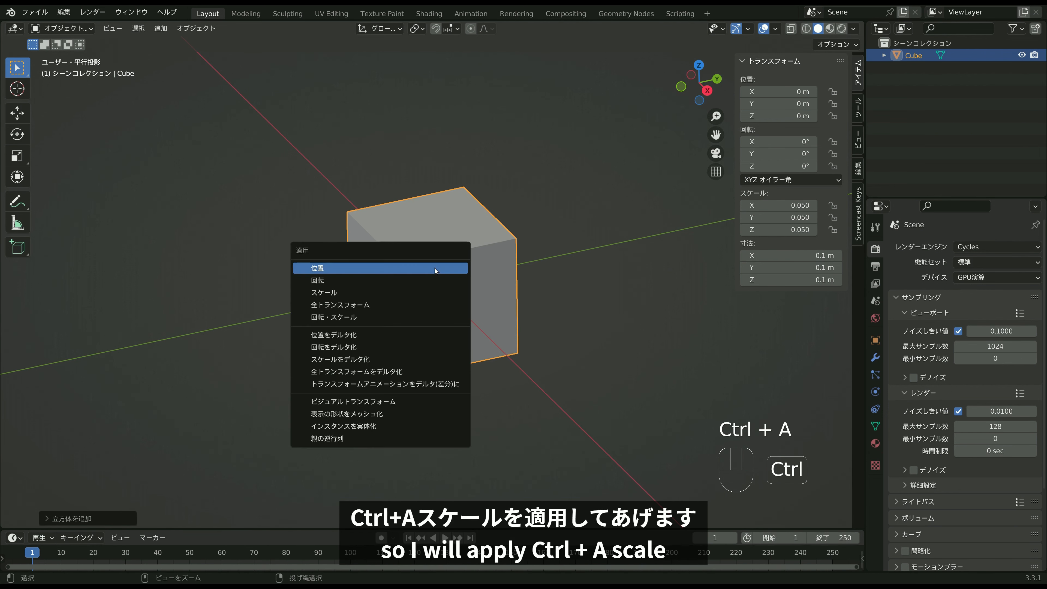
pyautogui.click(373, 292)
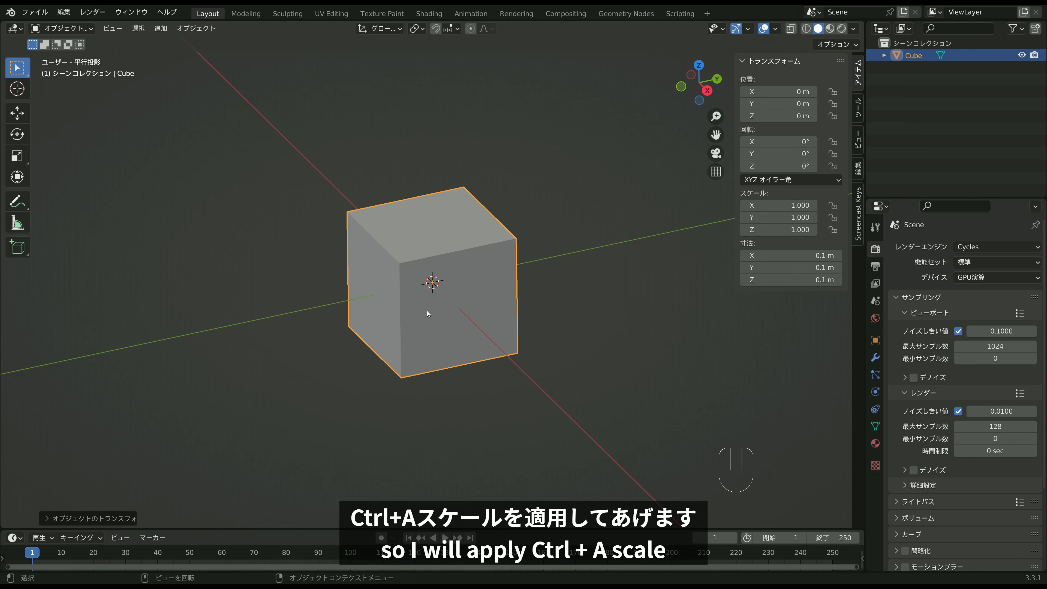
# In Edit Mode, flatten the whole cube along the Z axis to about 0.21 of its height.
pyautogui.moveTo(478, 289); pyautogui.dragTo(487, 309, button='middle')
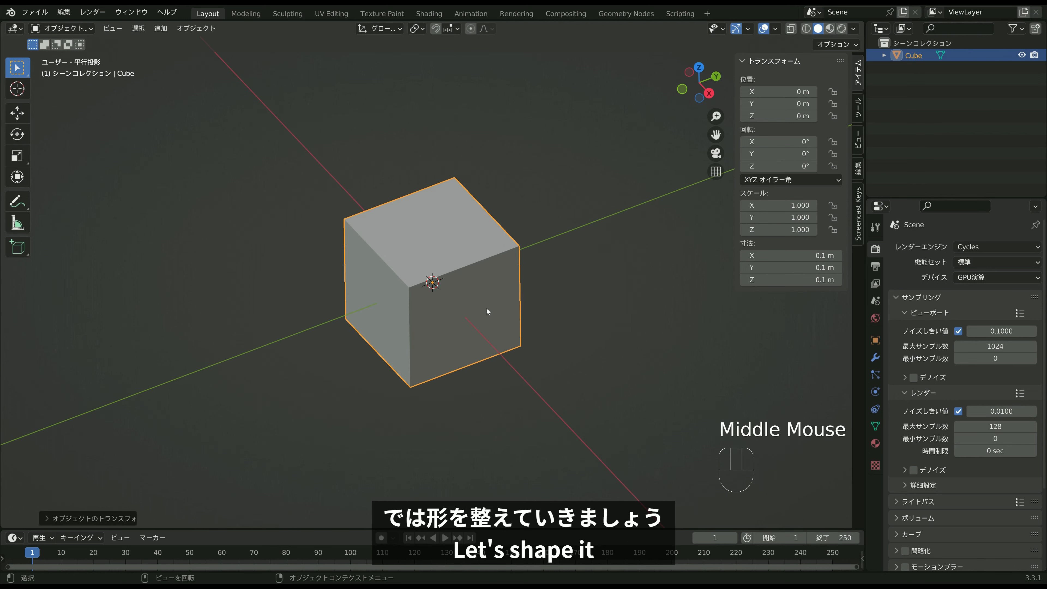
pyautogui.press('Tab')
pyautogui.moveTo(421, 229); pyautogui.dragTo(622, 299, button='middle')
pyautogui.press('s')
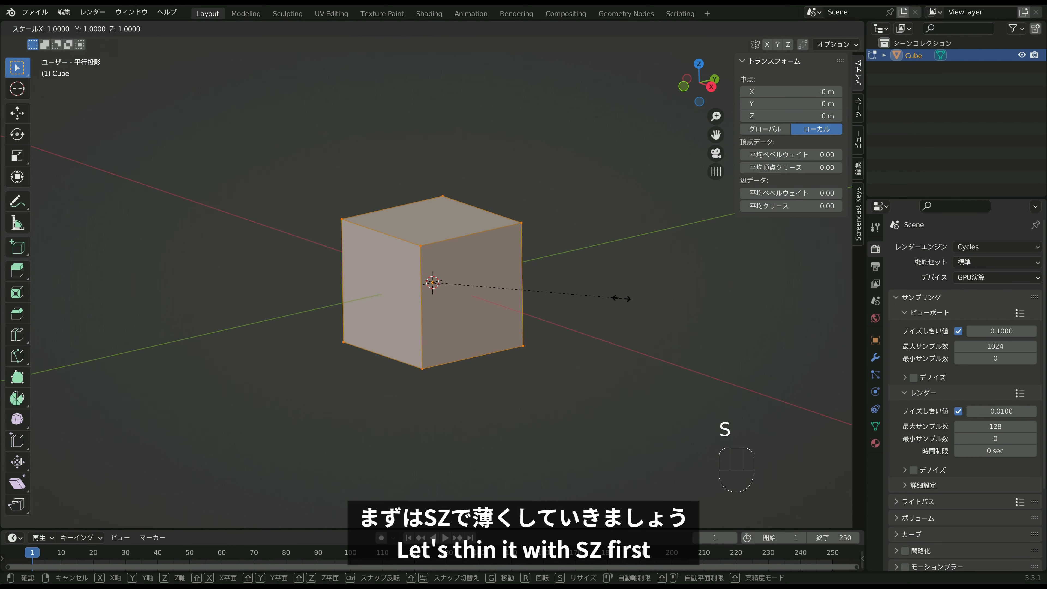
pyautogui.press('z')
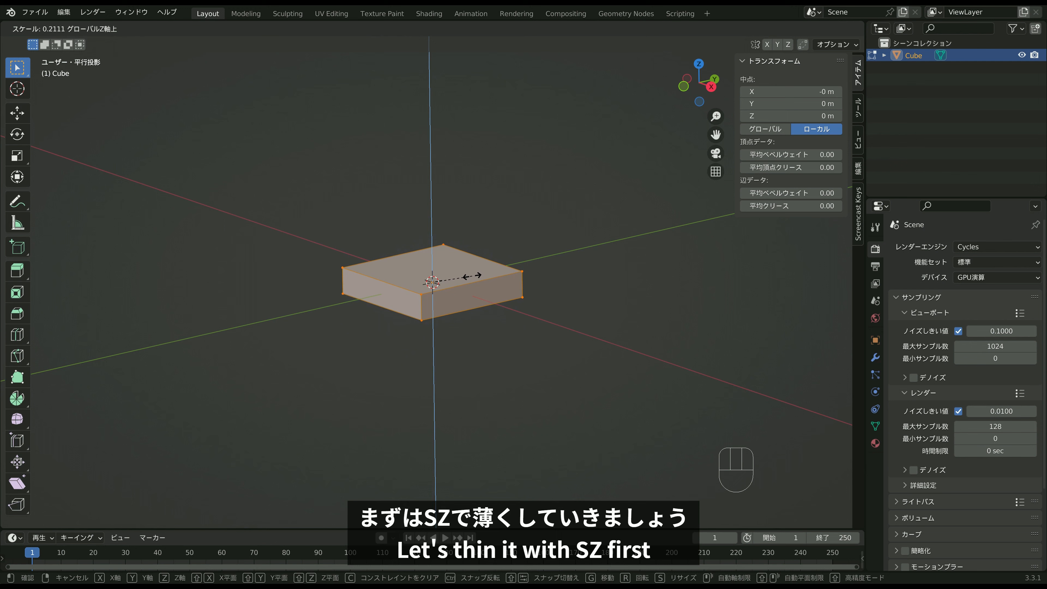
pyautogui.click(472, 275)
# Narrow the slab along X to about 0.54 of its width and thin it further along Z.
pyautogui.press('s')
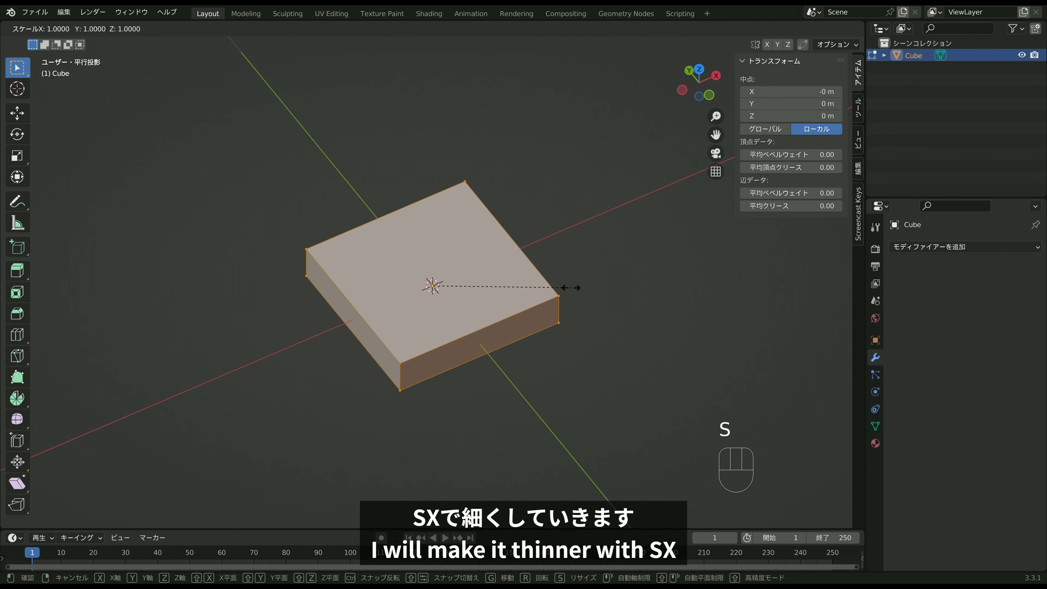
pyautogui.press('x')
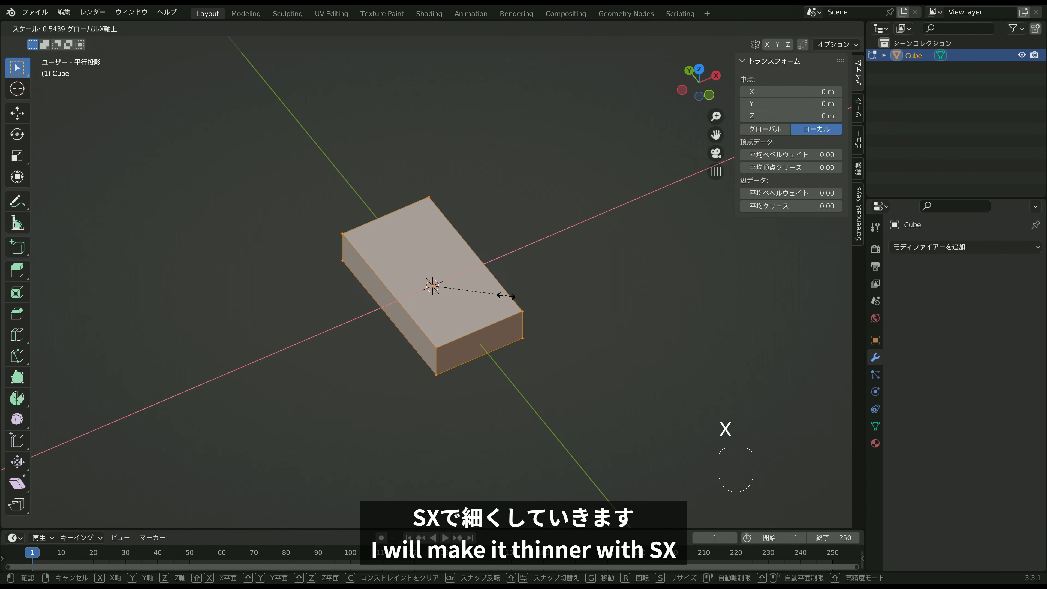
pyautogui.click(495, 297)
pyautogui.moveTo(495, 297); pyautogui.dragTo(497, 263, button='middle')
pyautogui.press('s')
pyautogui.press('z')
pyautogui.click(517, 234)
pyautogui.moveTo(483, 317)
pyautogui.mouseDown(button='middle')
pyautogui.moveTo(429, 280)
pyautogui.moveTo(471, 304)
pyautogui.mouseUp(button='middle')
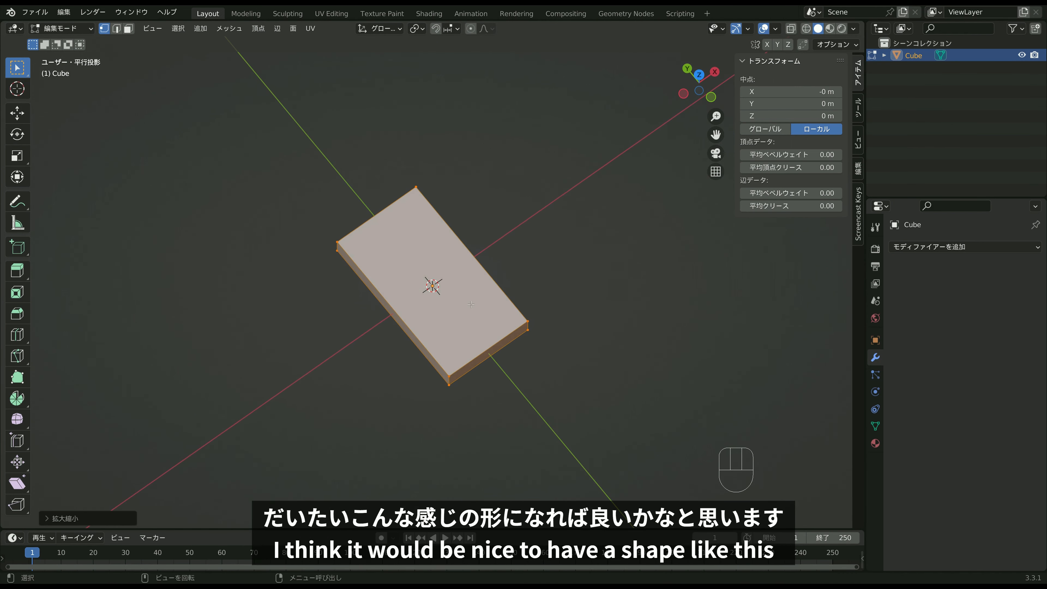
# Add a Subdivision Surface modifier to the slab and set both its viewport and render levels to 4.
pyautogui.scroll(2, 471, 304)
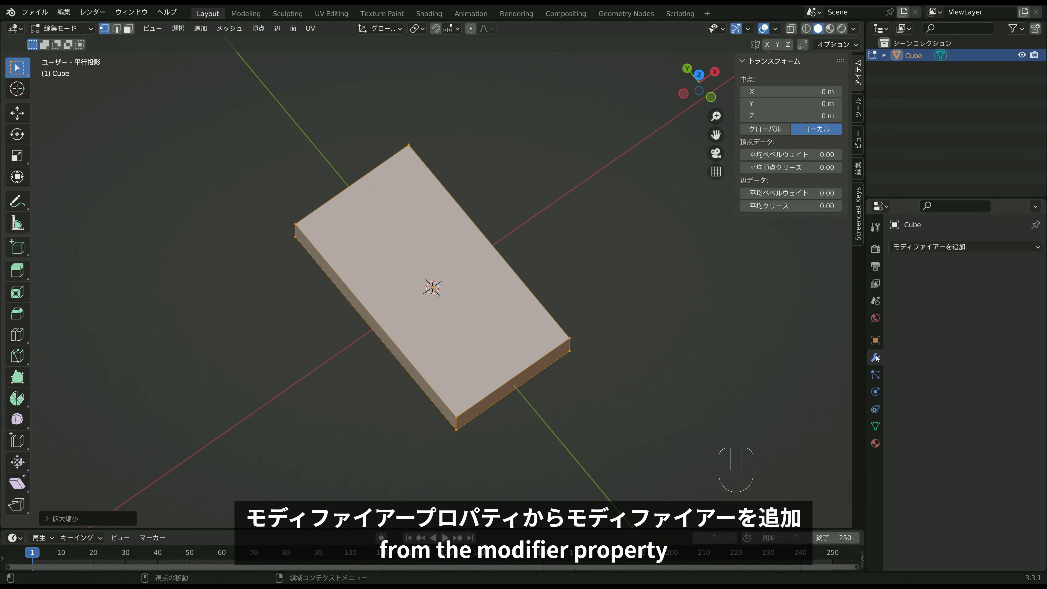
pyautogui.click(934, 246)
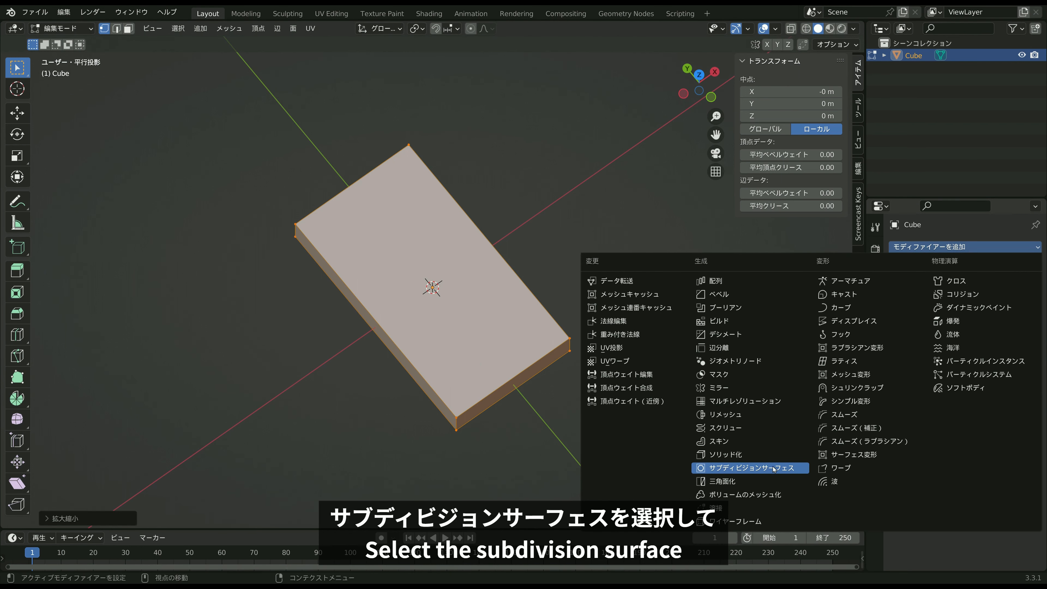
pyautogui.click(752, 468)
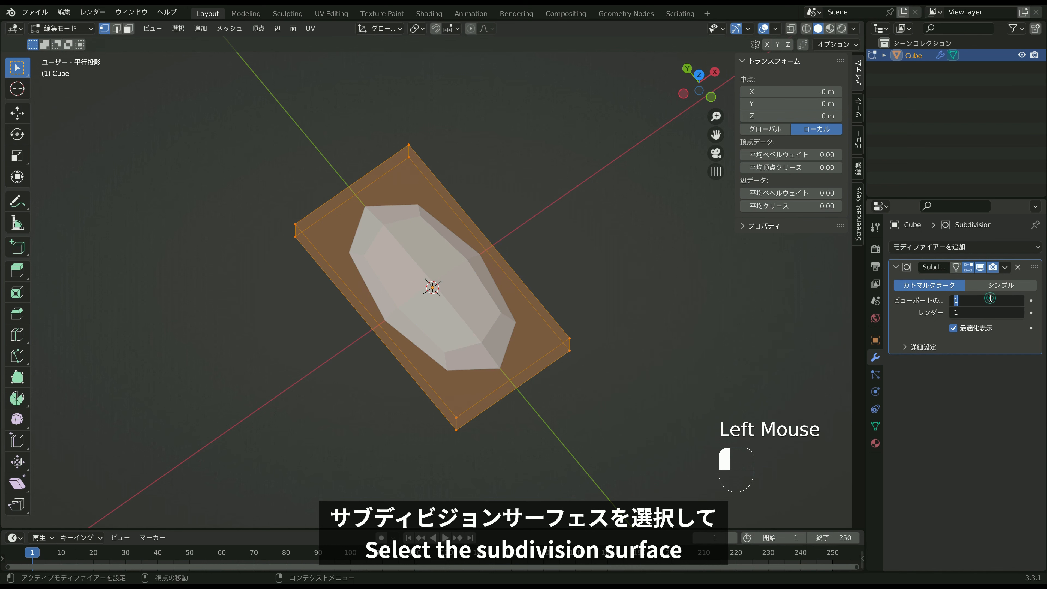
pyautogui.write('4')
pyautogui.press('Return')
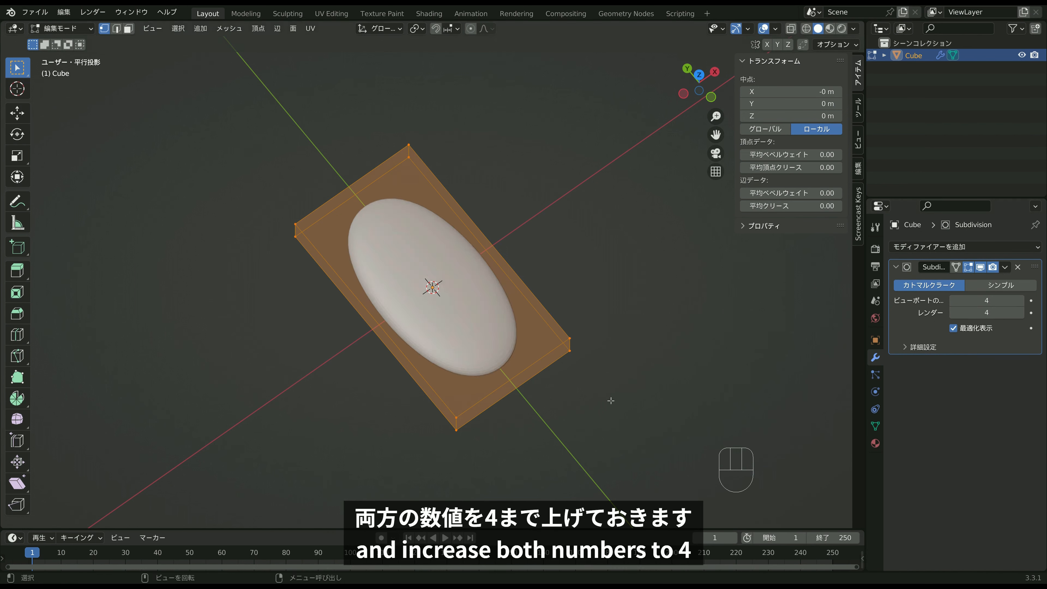
# Return to Object Mode and apply smooth shading to the rounded shape.
pyautogui.press('Tab')
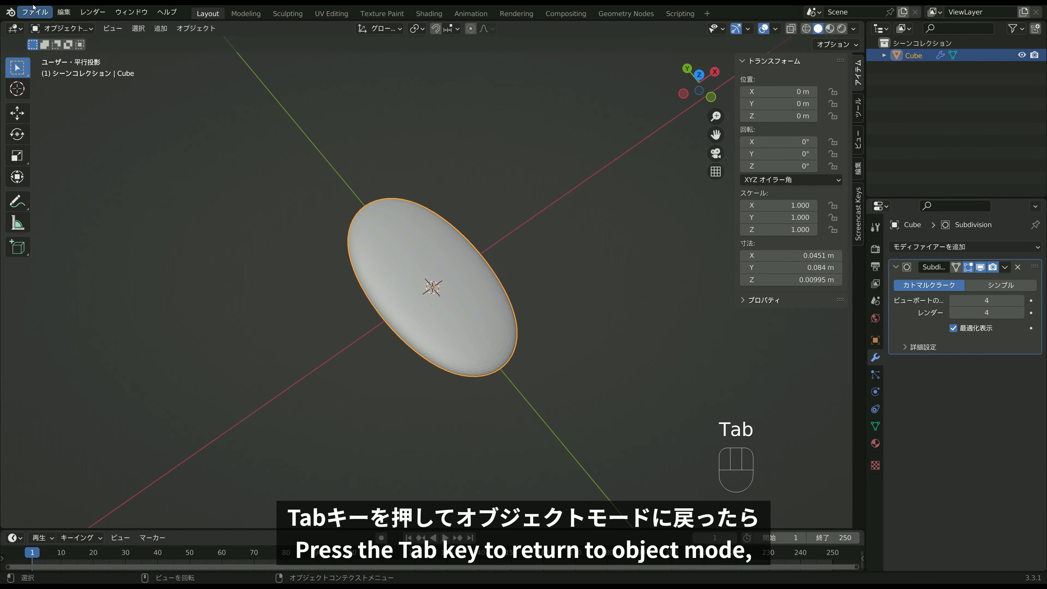
pyautogui.rightClick(442, 227)
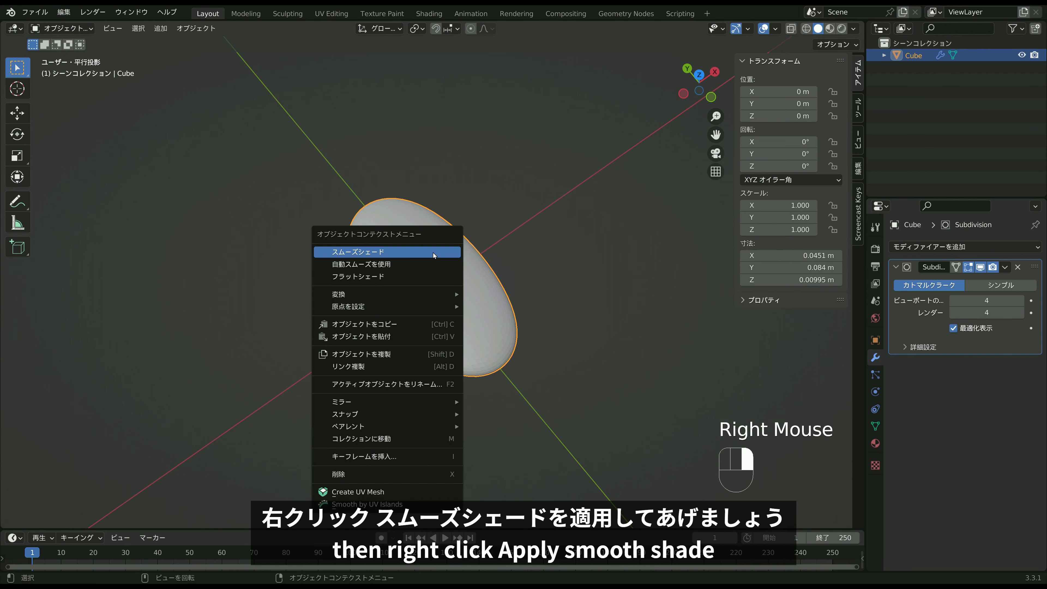
pyautogui.click(391, 252)
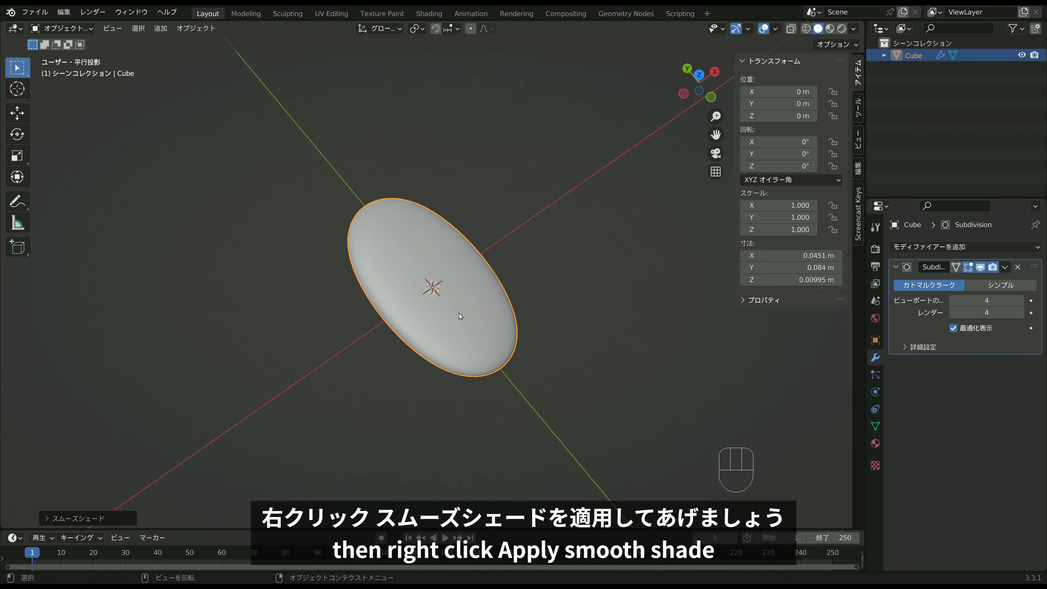
# In Edit Mode, bevel the cage's top and bottom faces with two segments and a width of about 0.002 m.
pyautogui.moveTo(449, 314); pyautogui.dragTo(476, 270, button='middle')
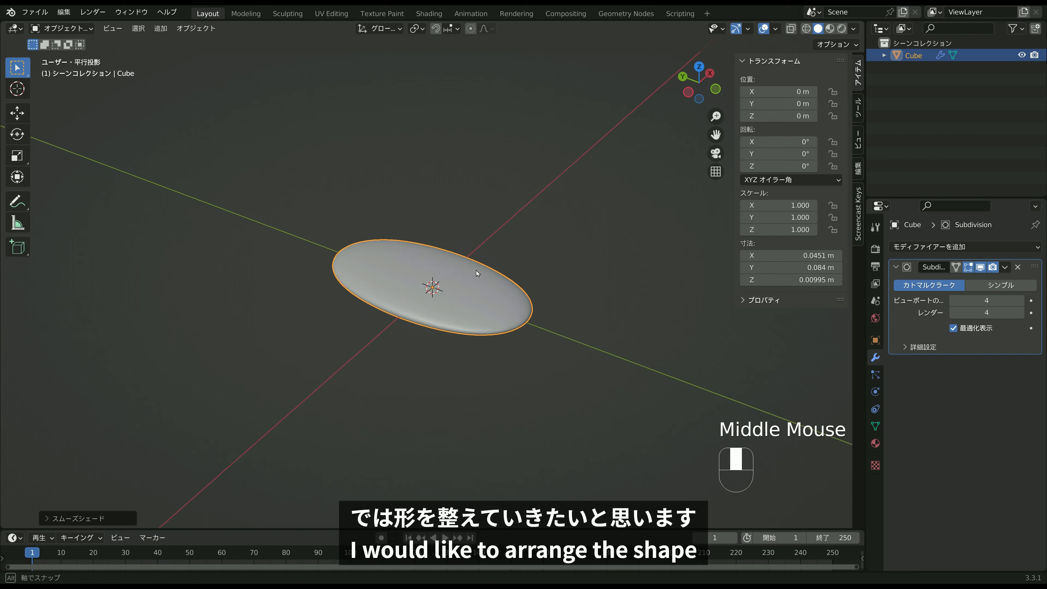
pyautogui.scroll(2, 474, 280)
pyautogui.press('Tab')
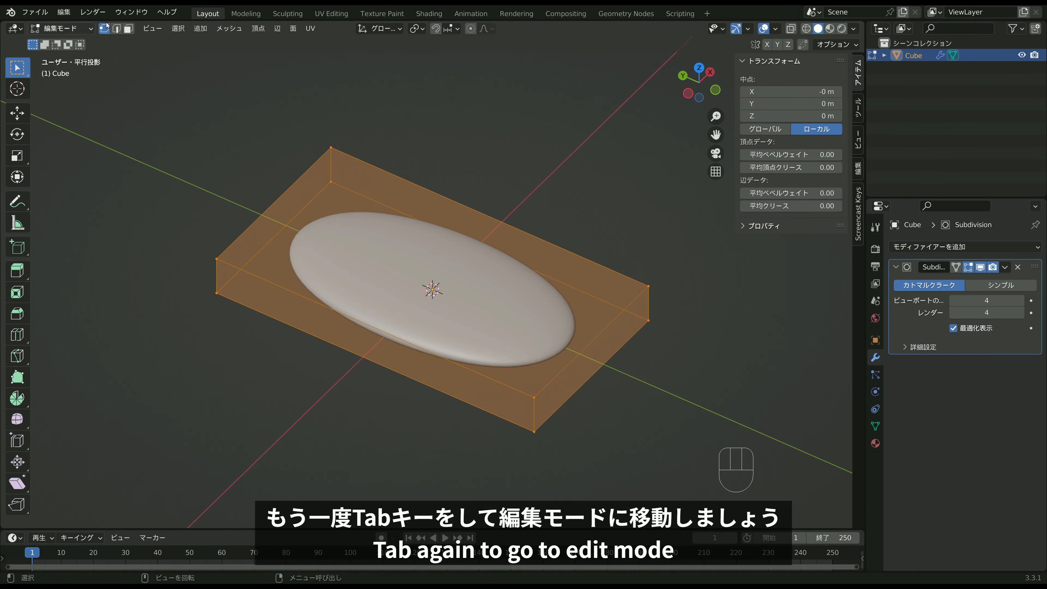
pyautogui.click(129, 28)
pyautogui.click(419, 205)
pyautogui.moveTo(419, 206); pyautogui.dragTo(540, 304, button='middle')
pyautogui.keyDown('shift'); pyautogui.click(455, 283); pyautogui.keyUp('shift')
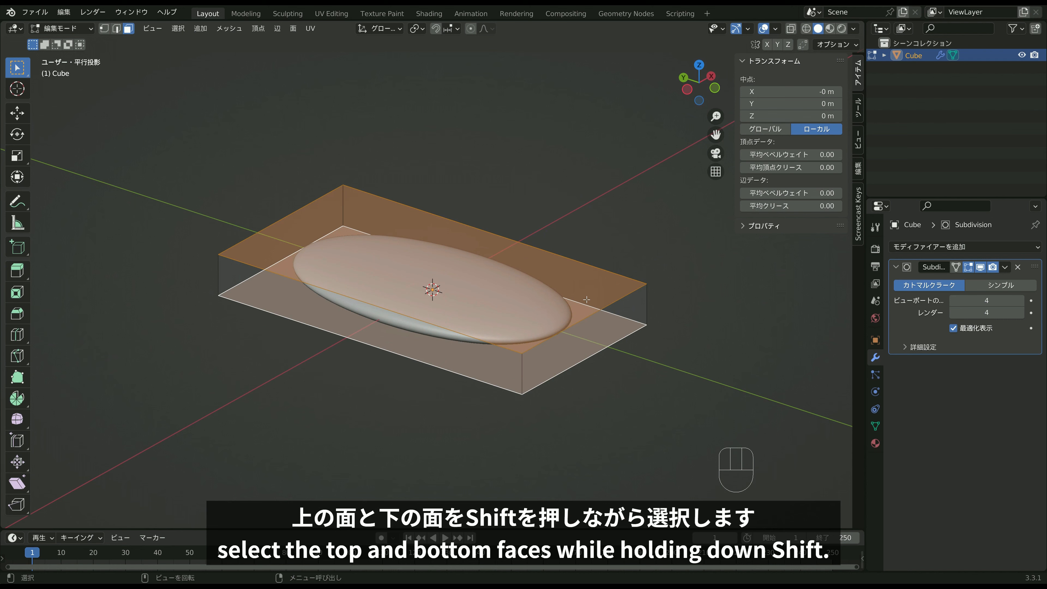
pyautogui.hotkey('ctrl', 'b')
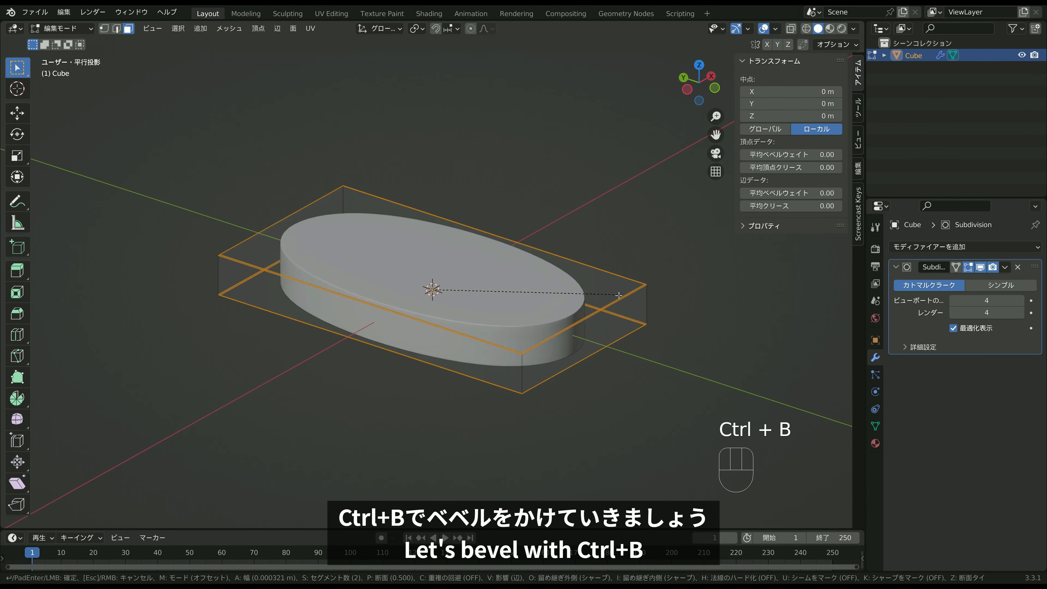
pyautogui.scroll(-1, 621, 297)
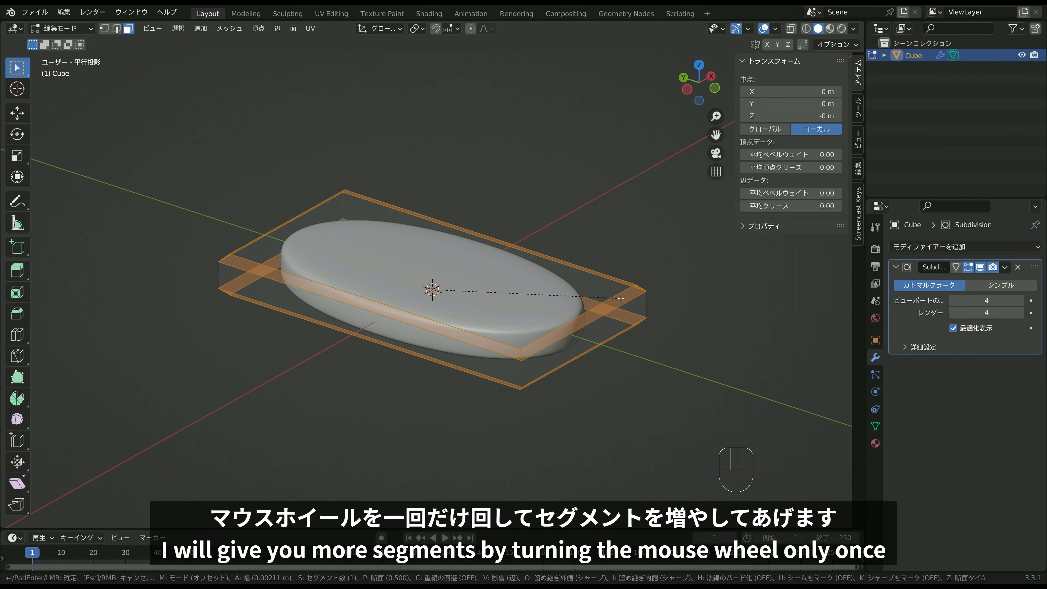
pyautogui.scroll(1, 621, 298)
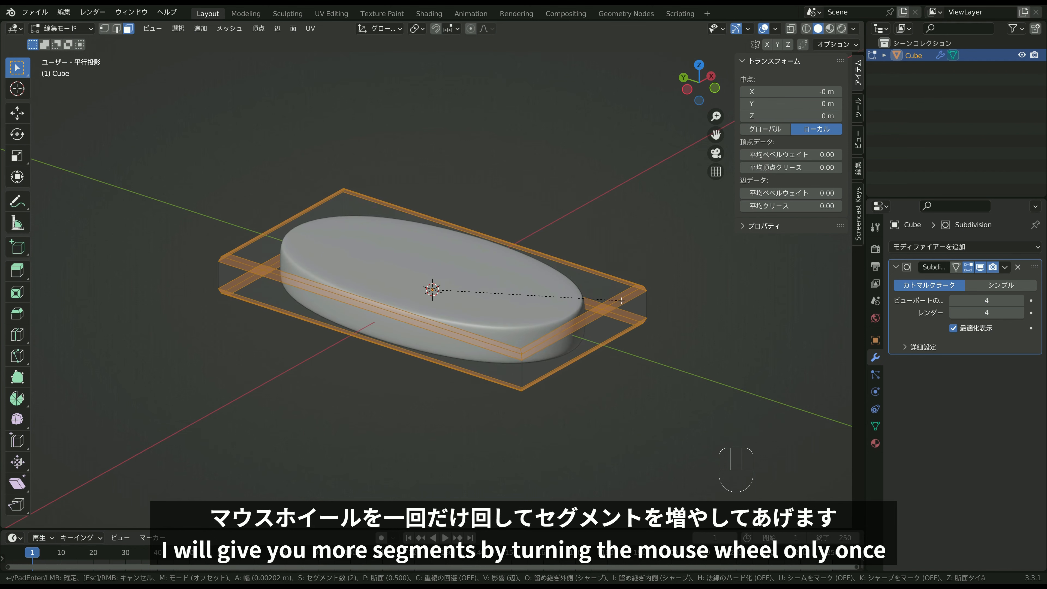
pyautogui.click(620, 303)
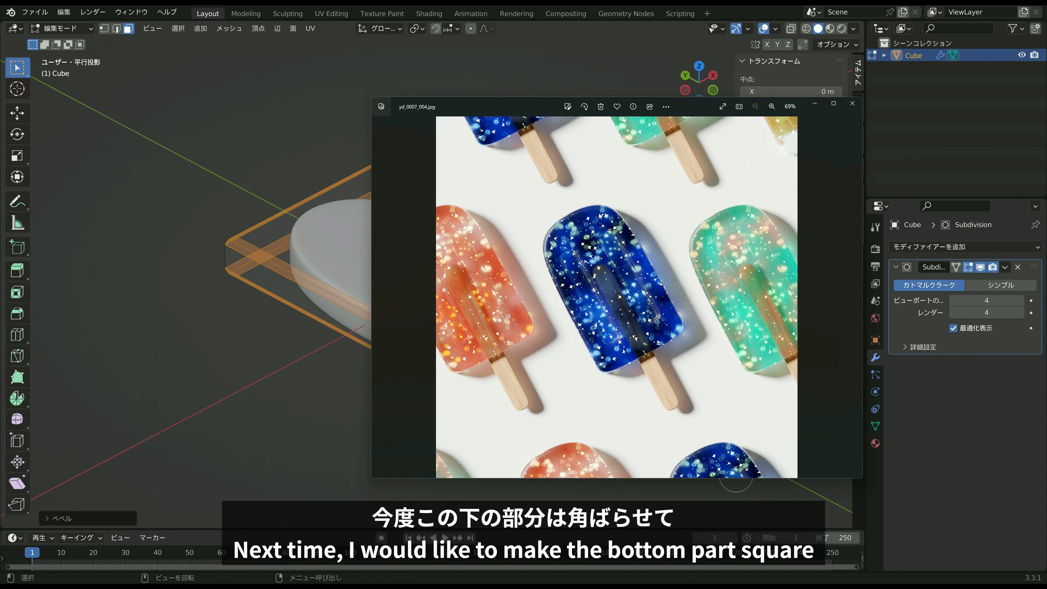
# Insert one centred loop cut across the middle of the slab's long sides.
pyautogui.moveTo(341, 263); pyautogui.dragTo(342, 278, button='middle')
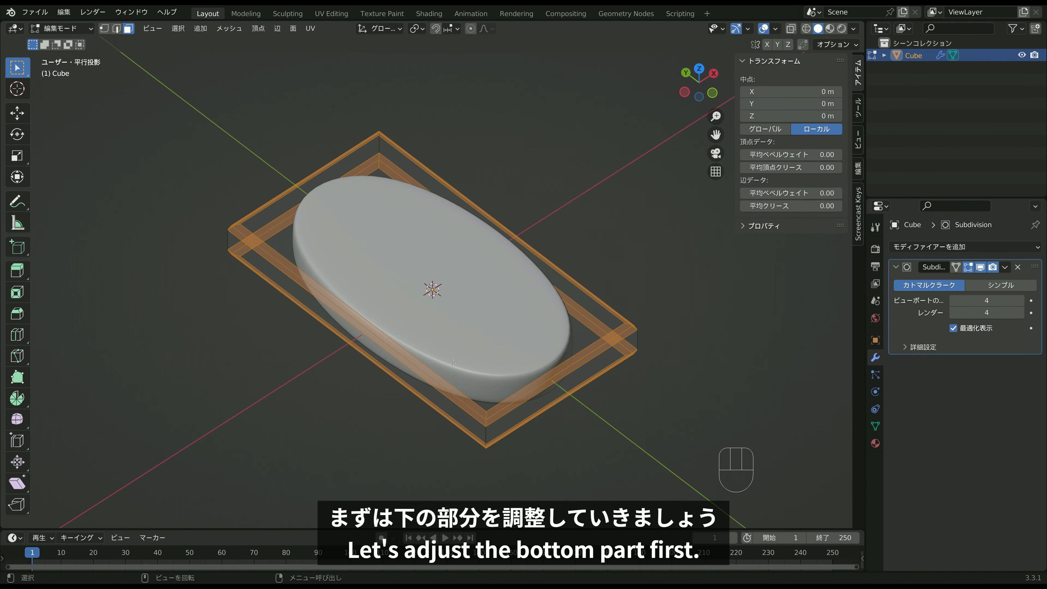
pyautogui.moveTo(429, 314); pyautogui.dragTo(429, 316, button='middle')
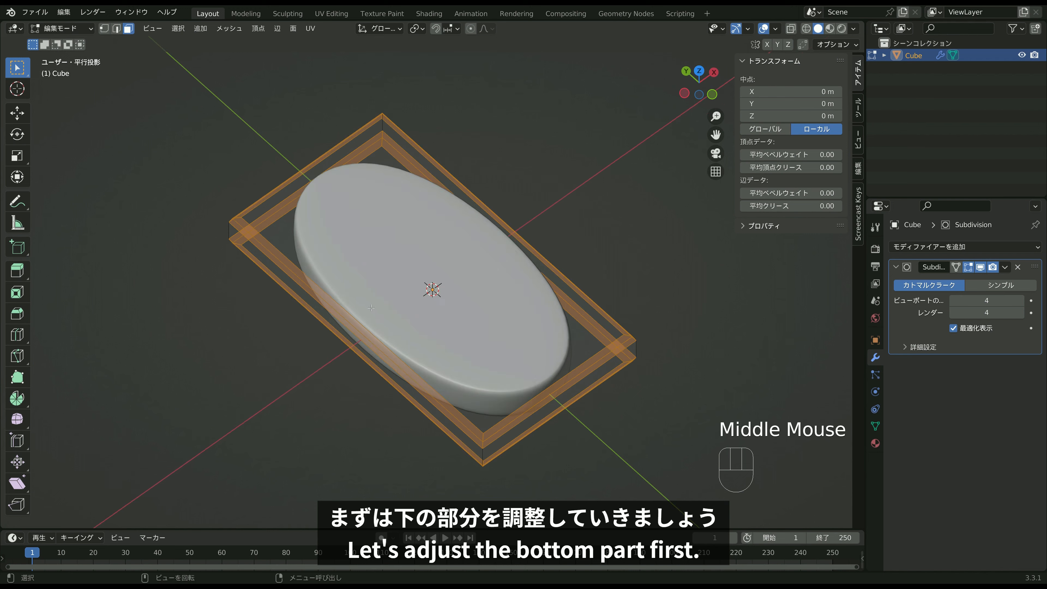
pyautogui.hotkey('ctrl', 'r')
pyautogui.click(364, 324)
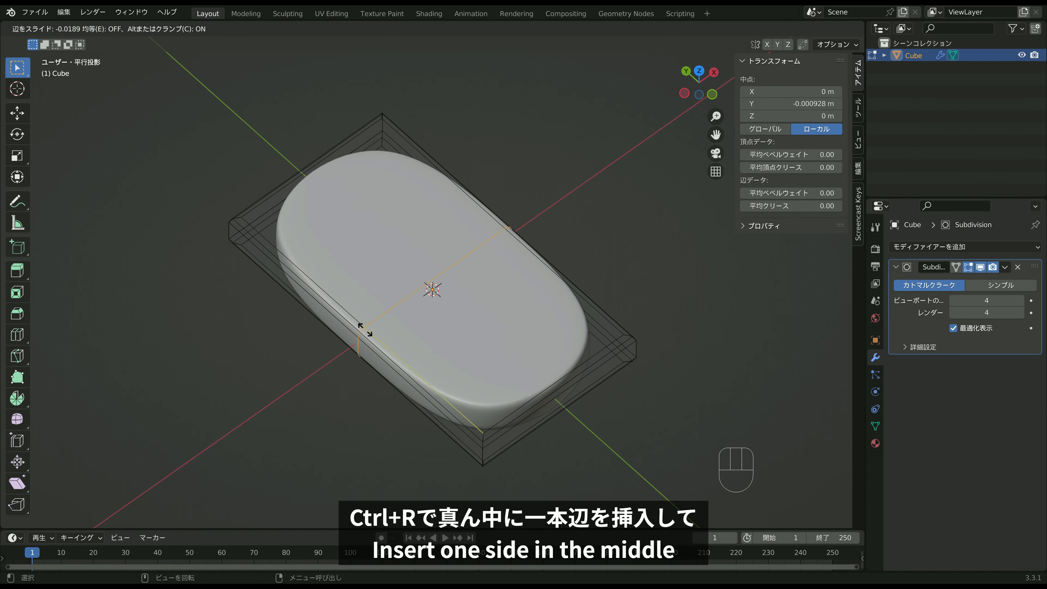
pyautogui.rightClick(376, 312)
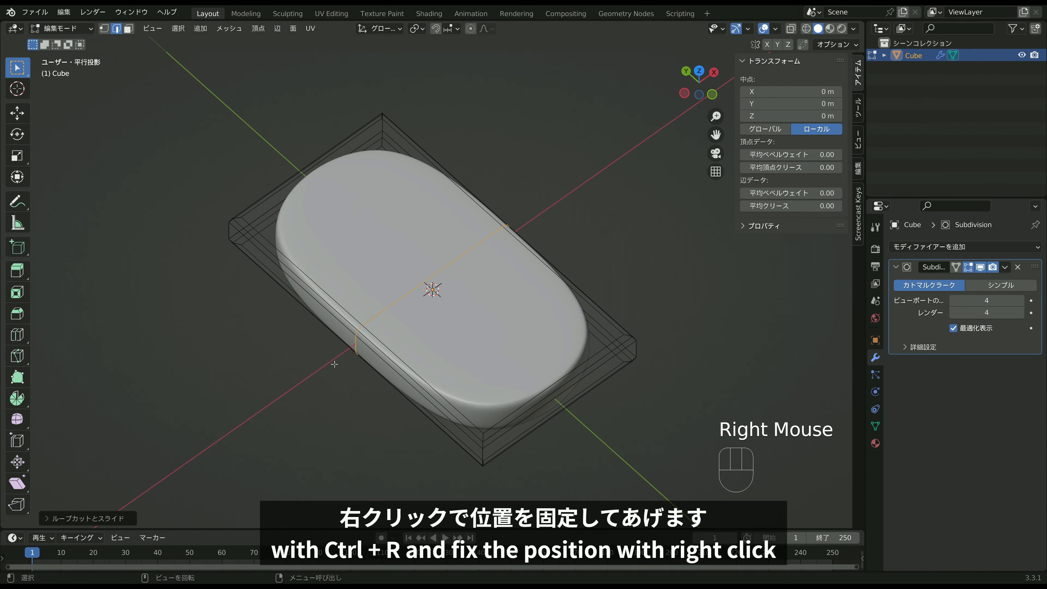
# Move the new edge loop about 0.041 m along negative Y to square off that end of the shape.
pyautogui.moveTo(334, 364); pyautogui.dragTo(490, 351, button='middle')
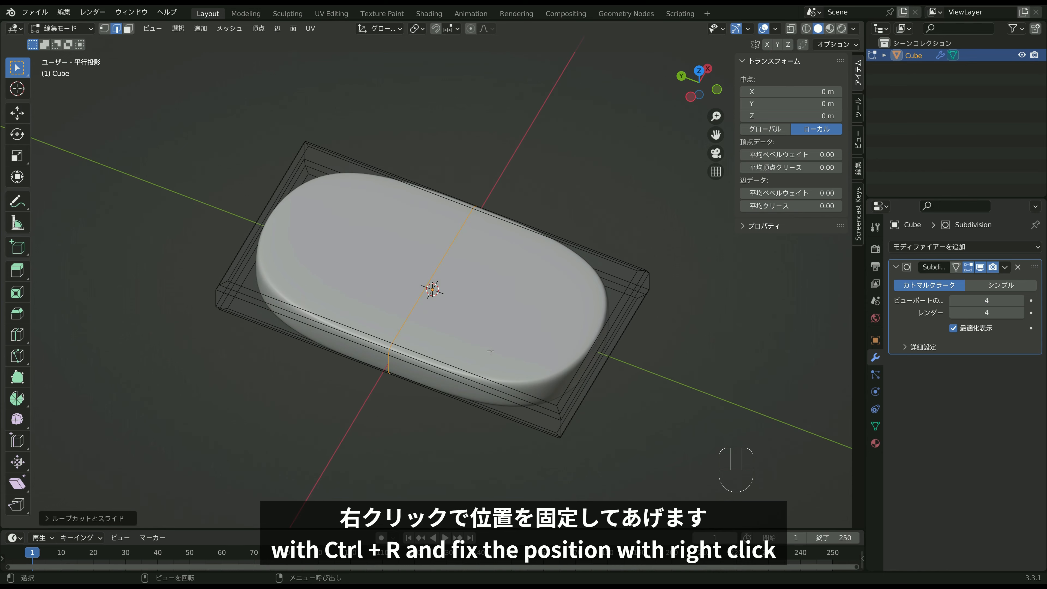
pyautogui.press('g')
pyautogui.press('y')
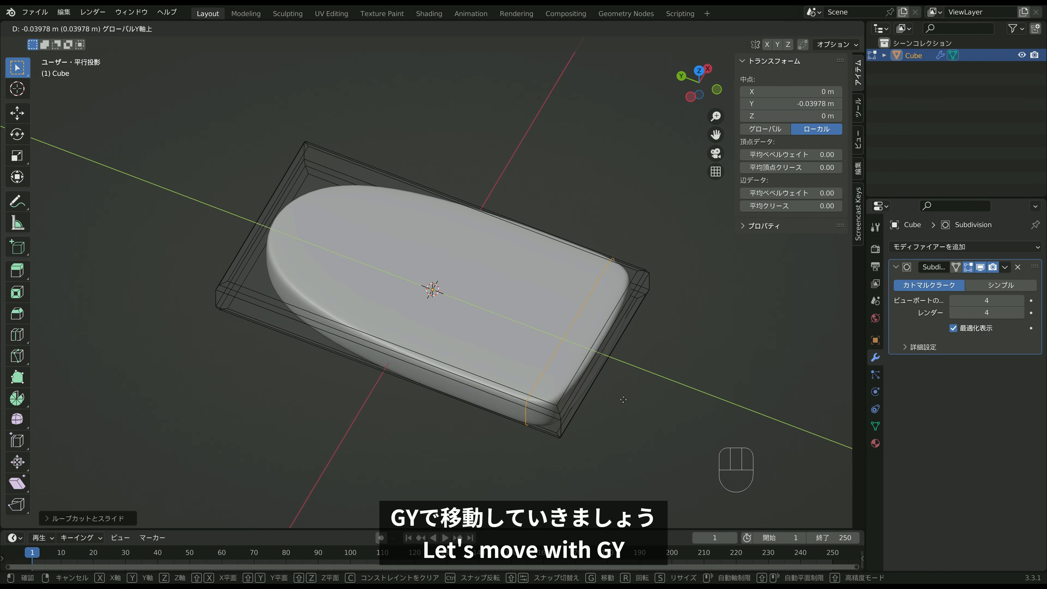
pyautogui.click(624, 399)
# From the top view, fine-tune the edge loop along Y to about -0.042 m.
pyautogui.press('KP_7')
pyautogui.keyDown('shift'); pyautogui.moveTo(682, 284); pyautogui.dragTo(566, 328, button='middle'); pyautogui.keyUp('shift')
pyautogui.press('g')
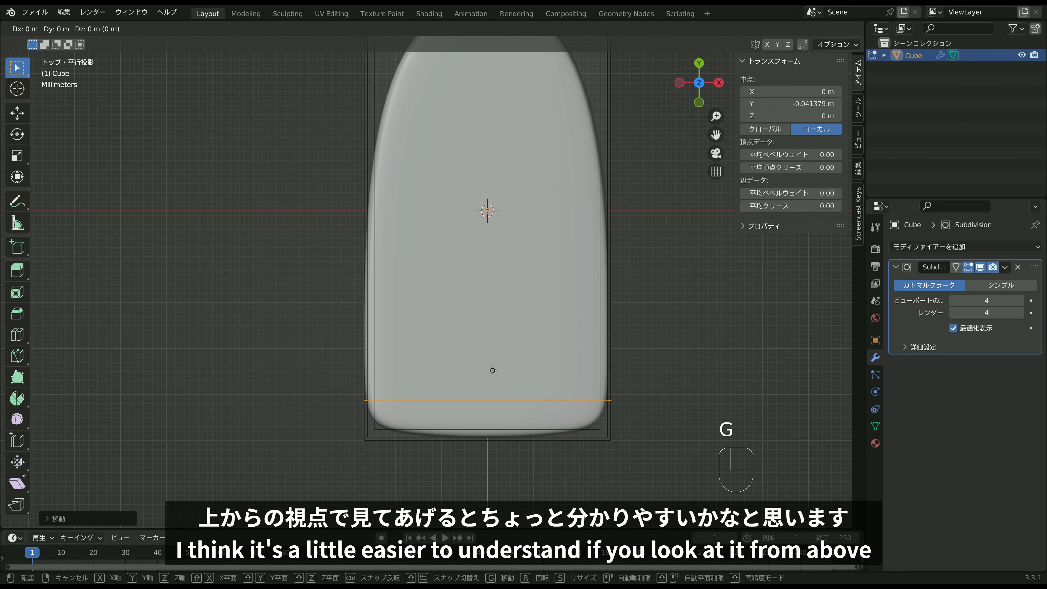
pyautogui.press('y')
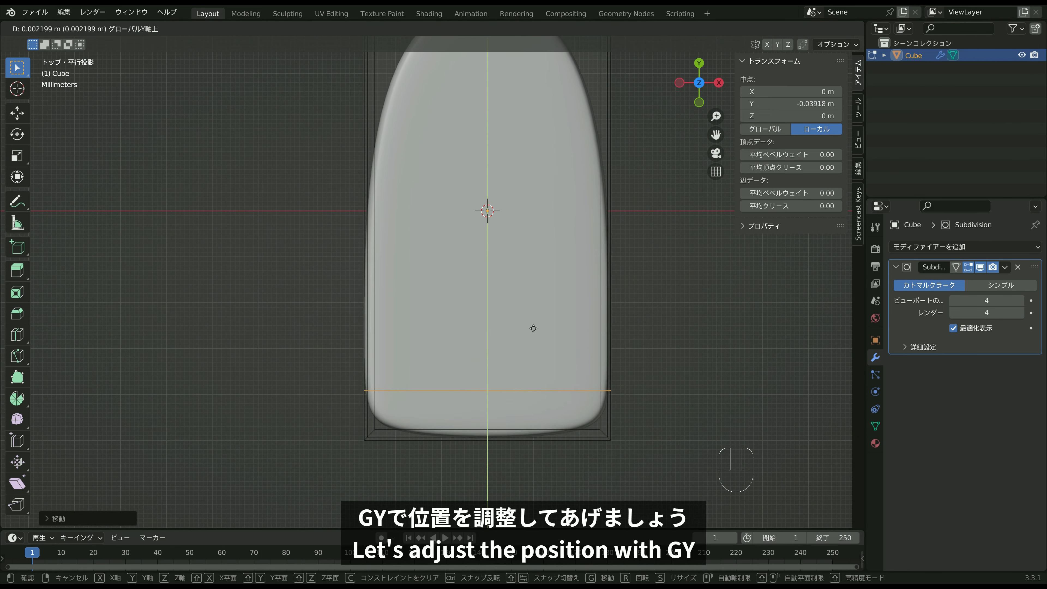
pyautogui.click(530, 372)
pyautogui.scroll(-1, 528, 339)
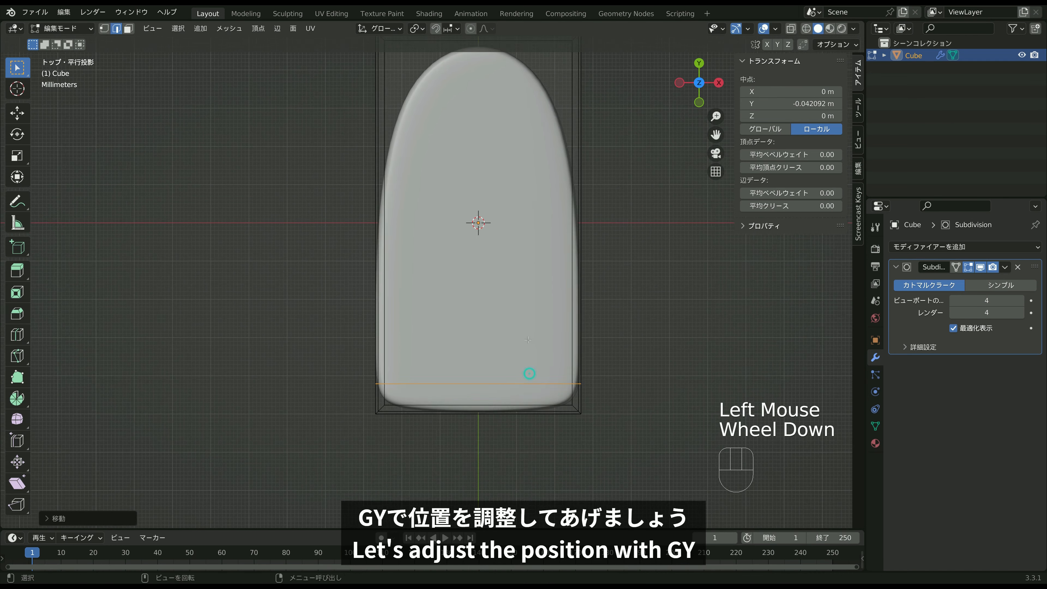
pyautogui.scroll(-1, 529, 339)
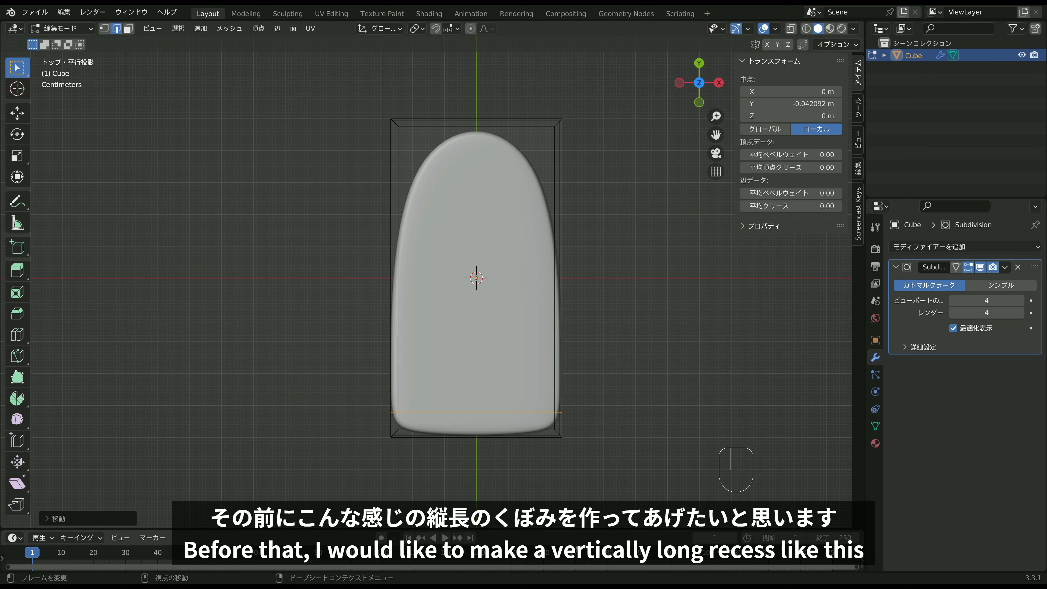
# Check the long recess in the popsicle reference image yd_0007_004.jpg, then return to the model and clear the selection.
pyautogui.hotkey('alt', 'Tab')
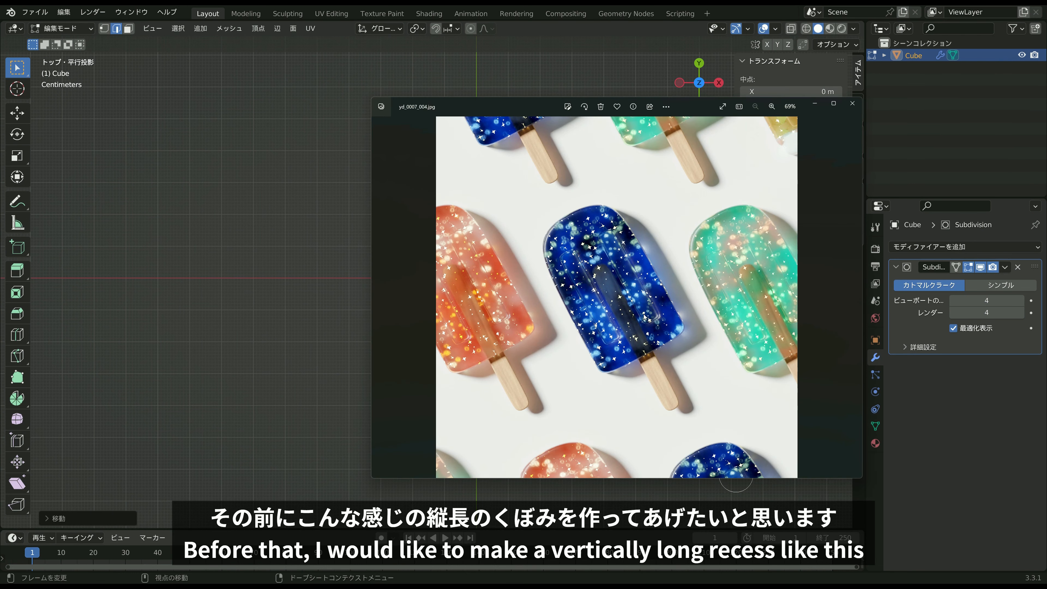
pyautogui.hotkey('alt', 'Tab')
pyautogui.click(495, 257)
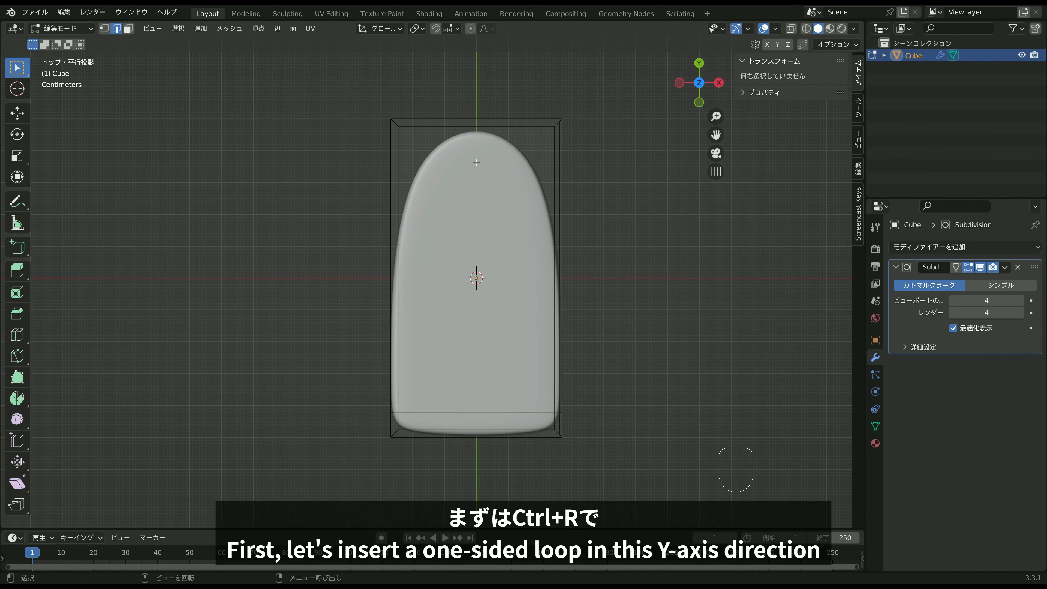
# Insert one centred loop cut running lengthwise along the Y axis of the popsicle body.
pyautogui.hotkey('ctrl', 'r')
pyautogui.click(480, 129)
pyautogui.rightClick(480, 129)
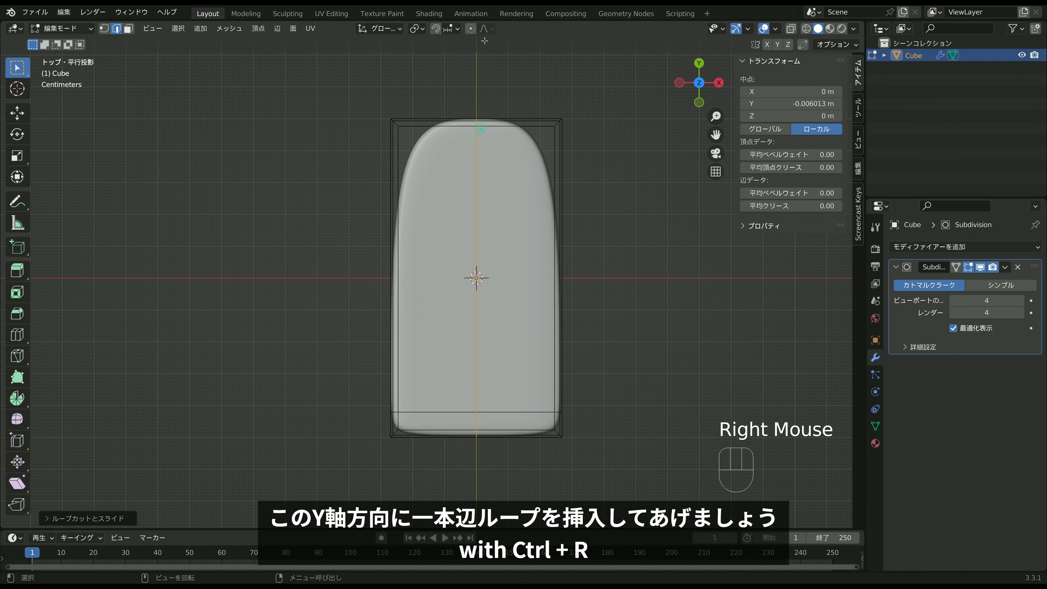
# In face select mode, select the two large faces on the upper side and the two on the underside.
pyautogui.moveTo(462, 261); pyautogui.dragTo(499, 318, button='middle')
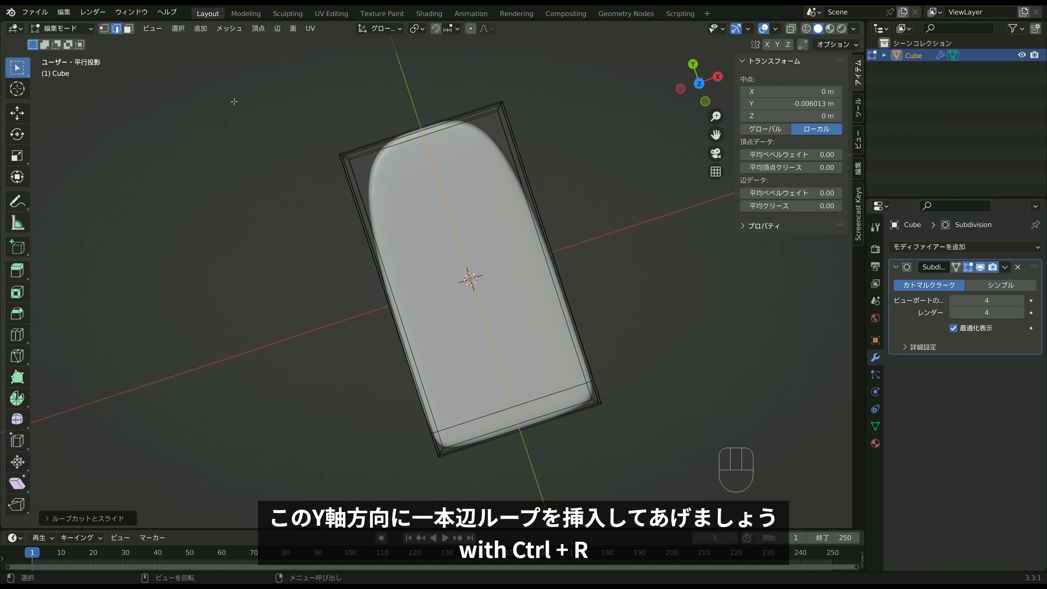
pyautogui.click(129, 28)
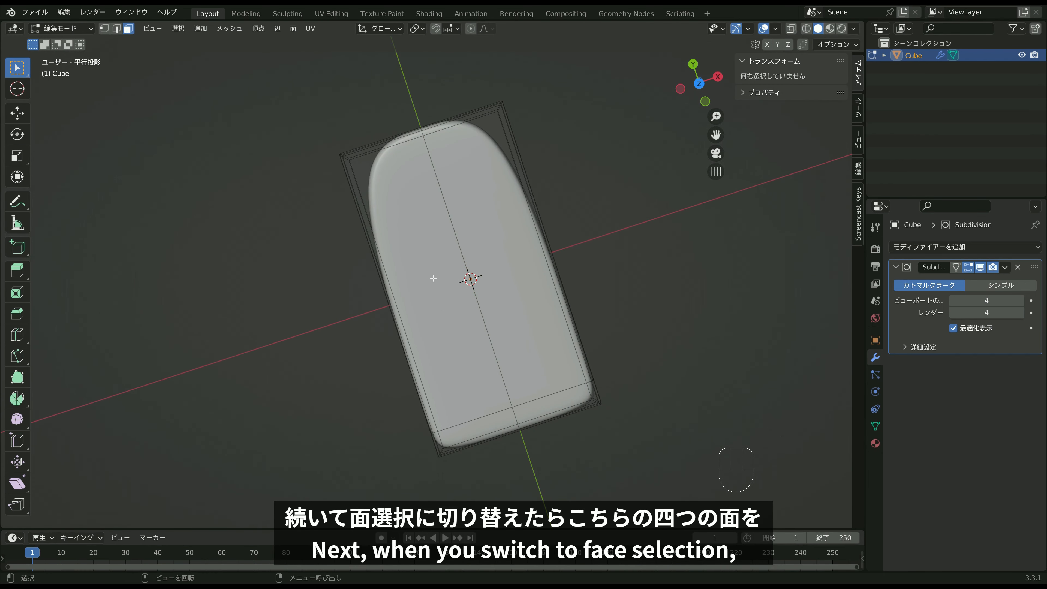
pyautogui.click(432, 346)
pyautogui.keyDown('shift'); pyautogui.click(498, 311); pyautogui.keyUp('shift')
pyautogui.moveTo(497, 311); pyautogui.dragTo(552, 210, button='middle')
pyautogui.keyDown('shift'); pyautogui.click(483, 284); pyautogui.keyUp('shift')
pyautogui.keyDown('shift'); pyautogui.click(465, 316); pyautogui.keyUp('shift')
# Inset the four selected faces individually, with a thickness of about 0.0057 m.
pyautogui.moveTo(460, 240); pyautogui.dragTo(505, 341, button='middle')
pyautogui.press('i')
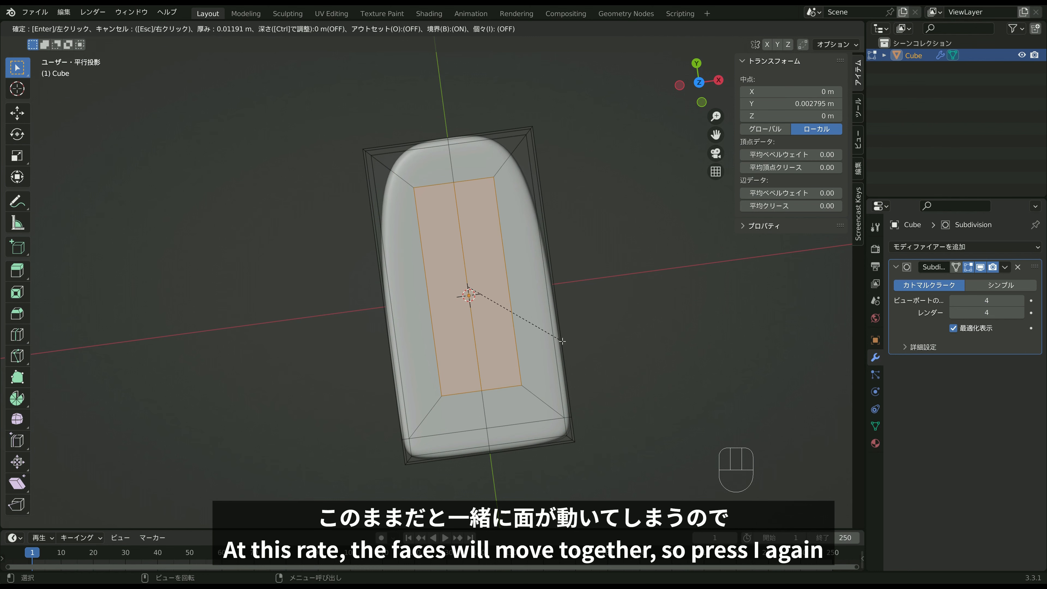
pyautogui.press('i')
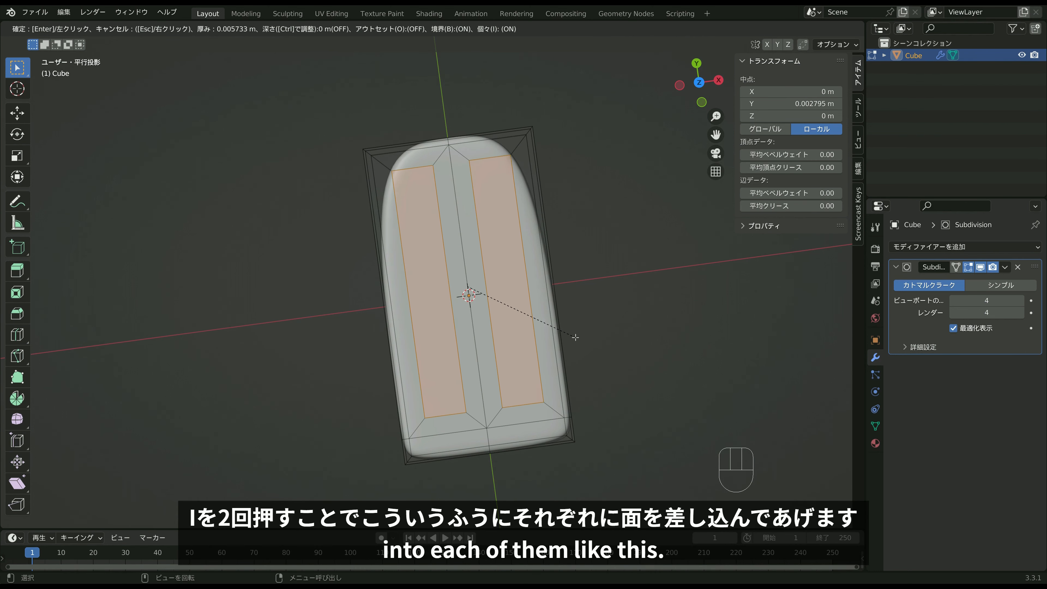
pyautogui.click(573, 337)
# Shorten the four inset faces by scaling them along Y to about 0.8.
pyautogui.moveTo(461, 317); pyautogui.dragTo(400, 185, button='middle')
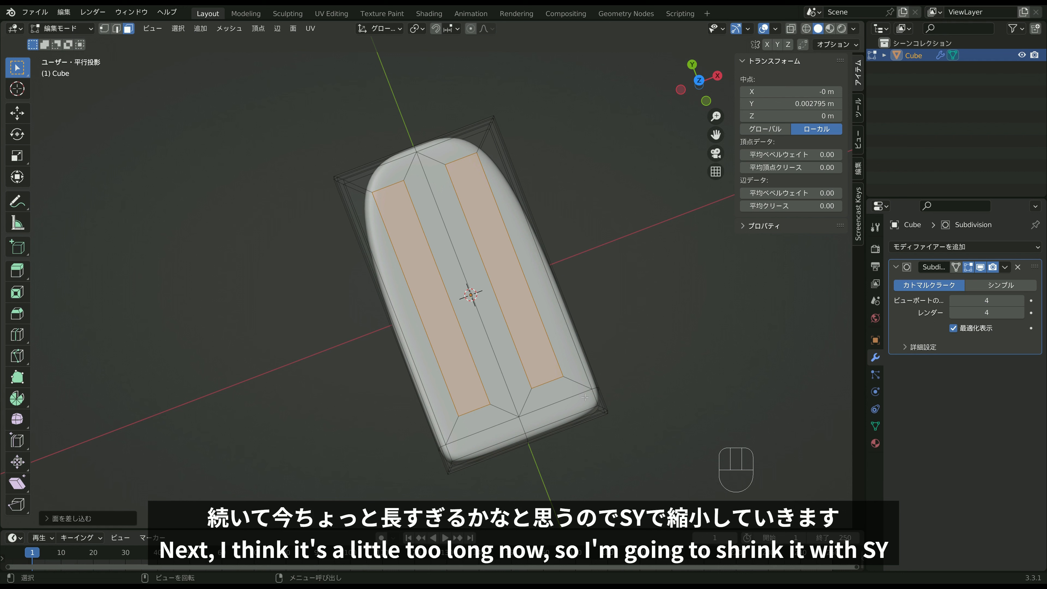
pyautogui.press('s')
pyautogui.press('y')
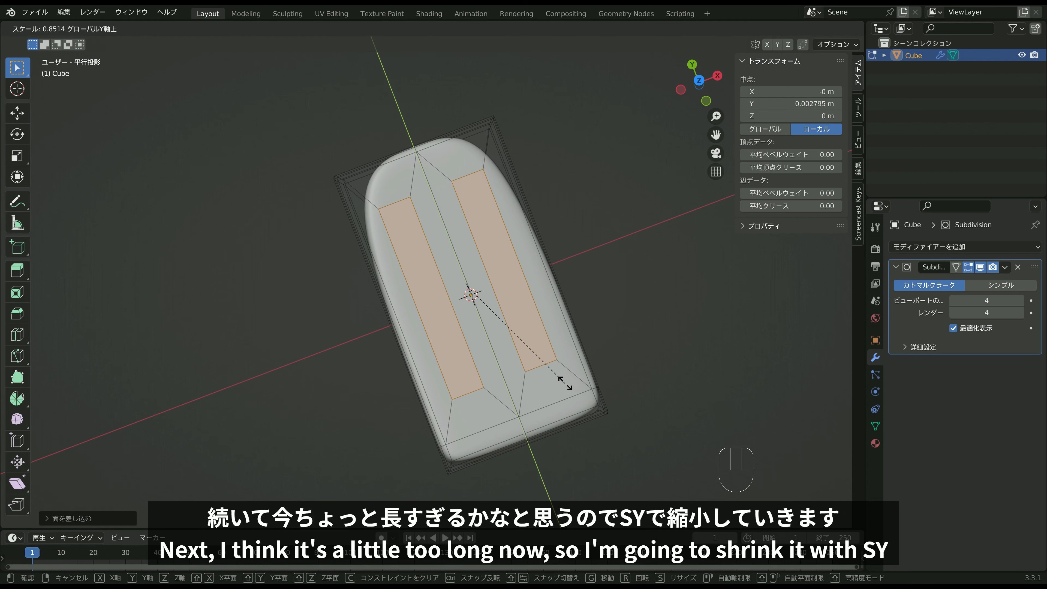
pyautogui.click(548, 369)
# Move the inset faces about 0.0046 m along negative Y, towards the squared end.
pyautogui.moveTo(548, 369); pyautogui.dragTo(437, 289, button='middle')
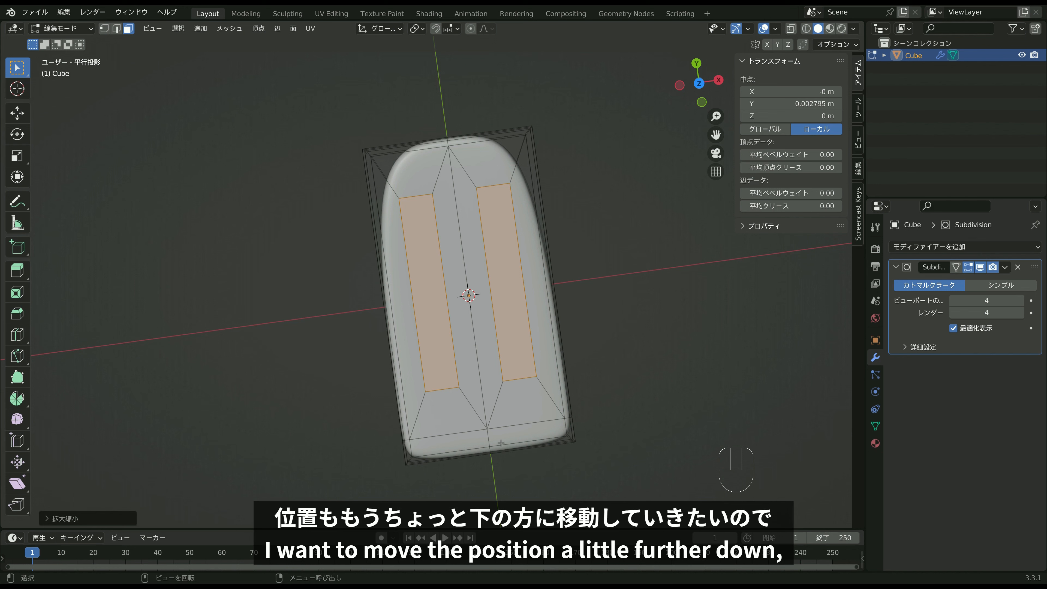
pyautogui.press('g')
pyautogui.press('y')
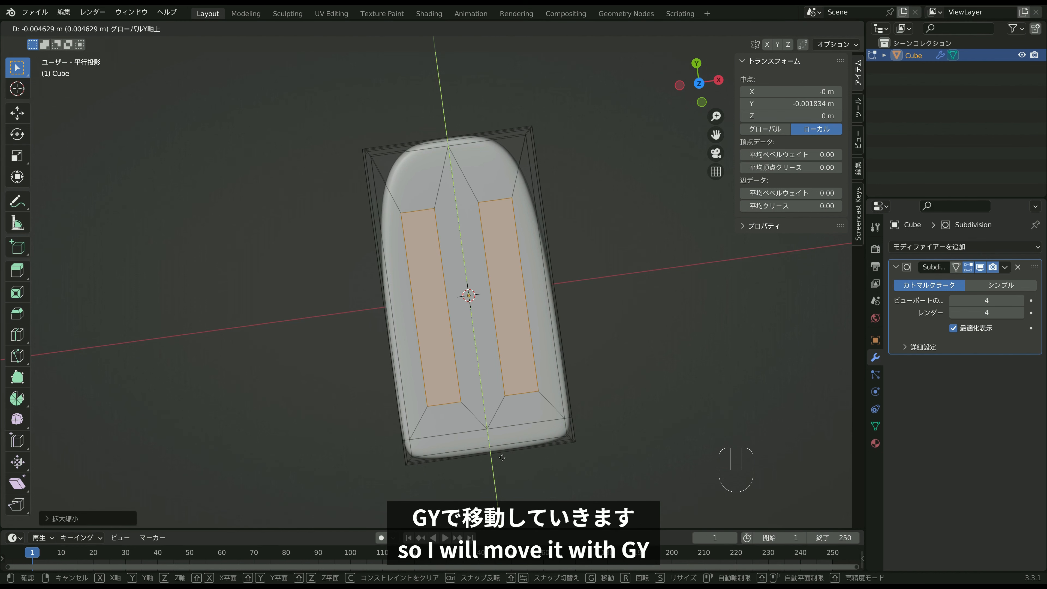
pyautogui.click(502, 457)
# With X-ray display on, extrude the four inset faces and scale them inward along Z to form recesses on both sides.
pyautogui.moveTo(502, 457); pyautogui.dragTo(483, 306, button='middle')
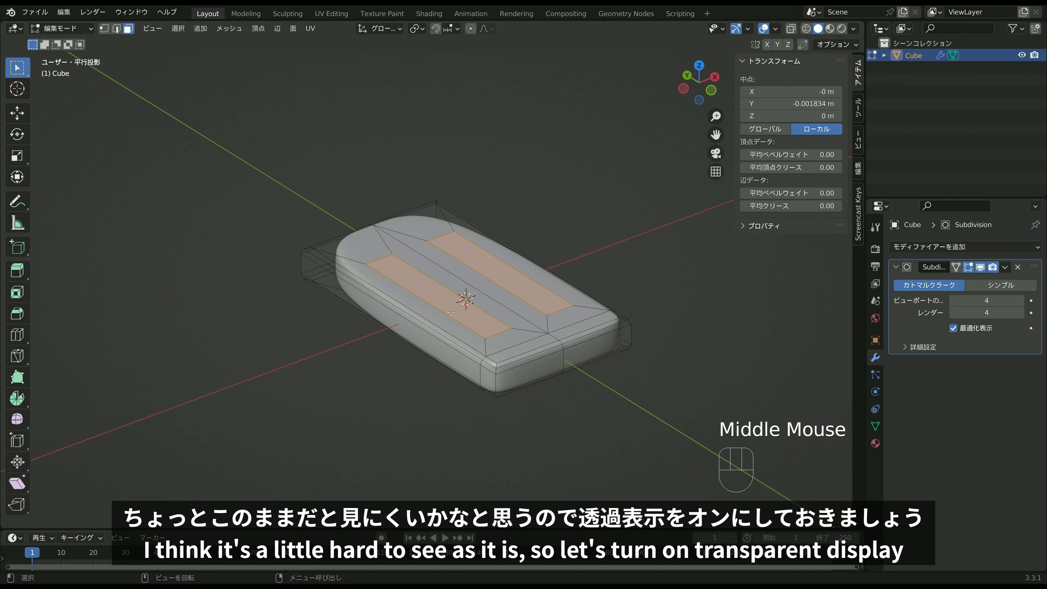
pyautogui.click(790, 31)
pyautogui.moveTo(541, 253); pyautogui.dragTo(493, 279, button='middle')
pyautogui.scroll(2, 493, 280)
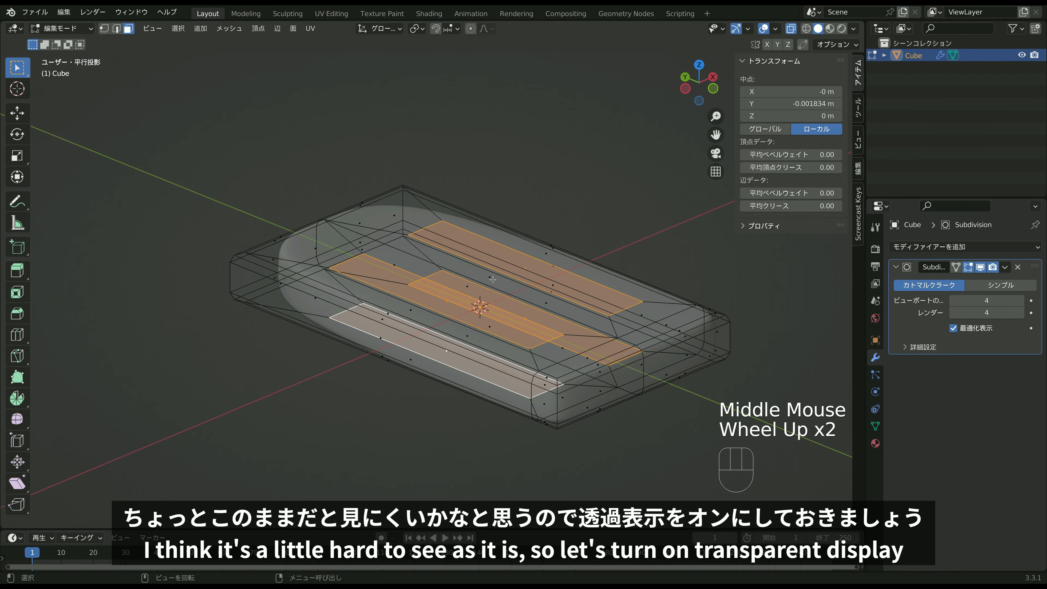
pyautogui.moveTo(512, 328); pyautogui.dragTo(531, 317, button='middle')
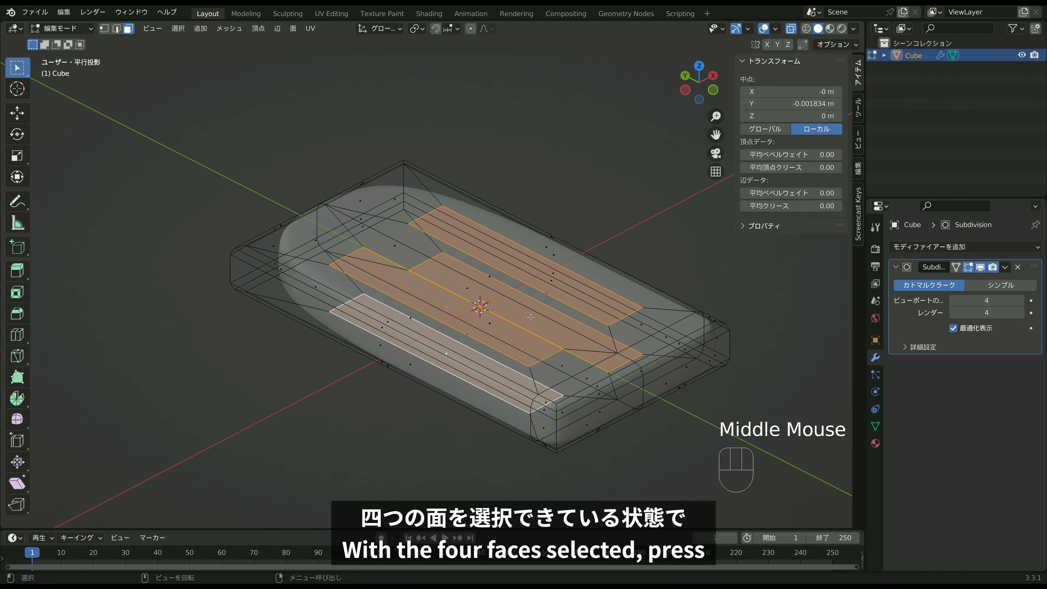
pyautogui.press('e')
pyautogui.press('s')
pyautogui.press('z')
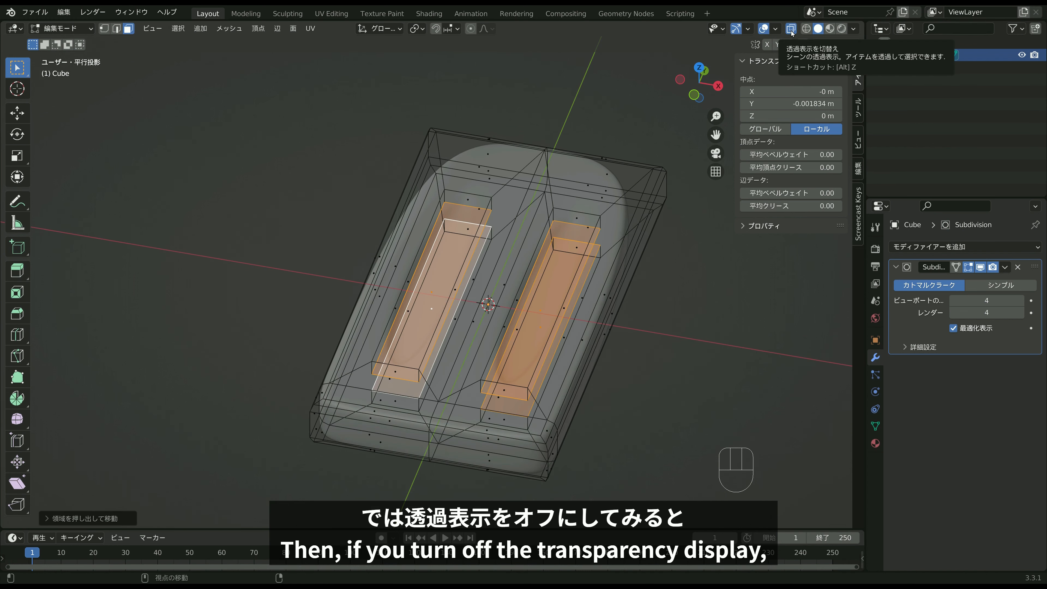
# Turn X-ray display off, clear the selection, and compare the recess shape with the reference image yd_0007_004.jpg.
pyautogui.click(791, 32)
pyautogui.click(682, 315)
pyautogui.moveTo(587, 337); pyautogui.dragTo(629, 374, button='middle')
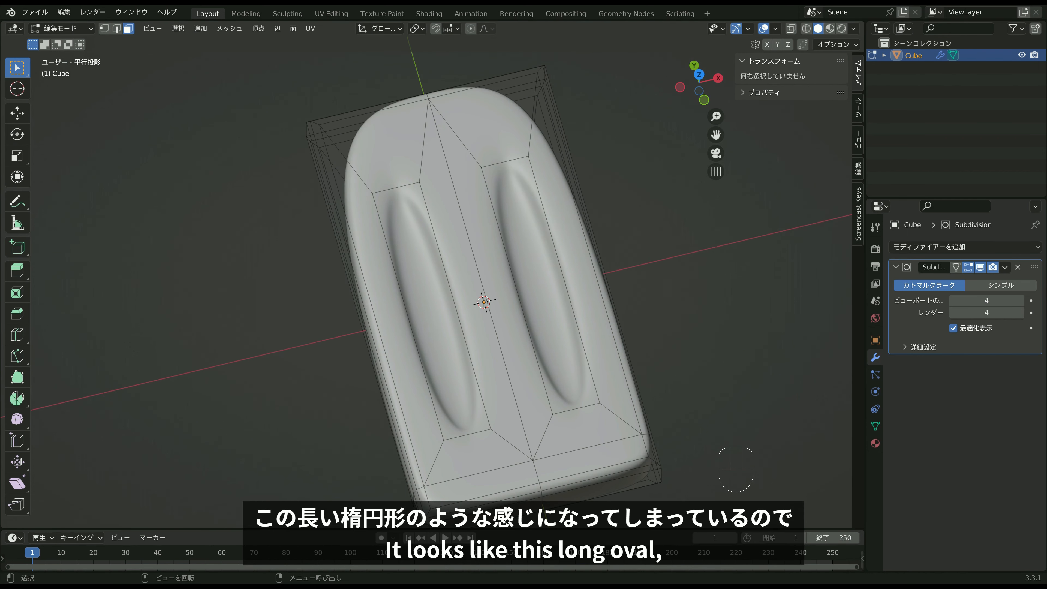
pyautogui.hotkey('alt', 'Tab')
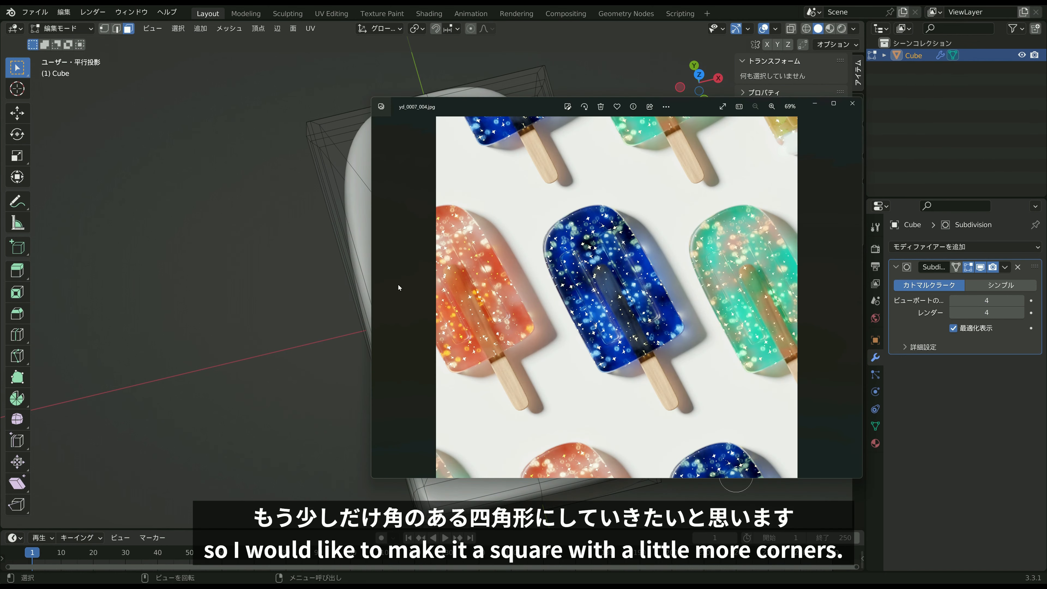
pyautogui.click(317, 288)
# Insert one centred loop cut crosswise through the middle of the long recesses.
pyautogui.moveTo(317, 287); pyautogui.dragTo(404, 294, button='middle')
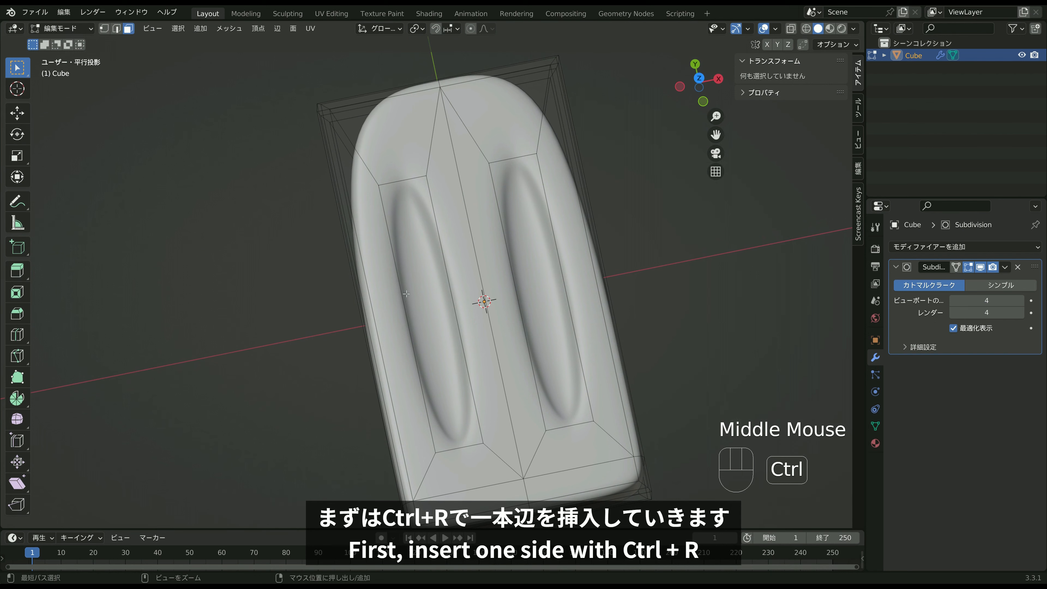
pyautogui.hotkey('ctrl', 'r')
pyautogui.click(404, 294)
pyautogui.rightClick(404, 293)
pyautogui.moveTo(404, 294); pyautogui.dragTo(489, 334, button='middle')
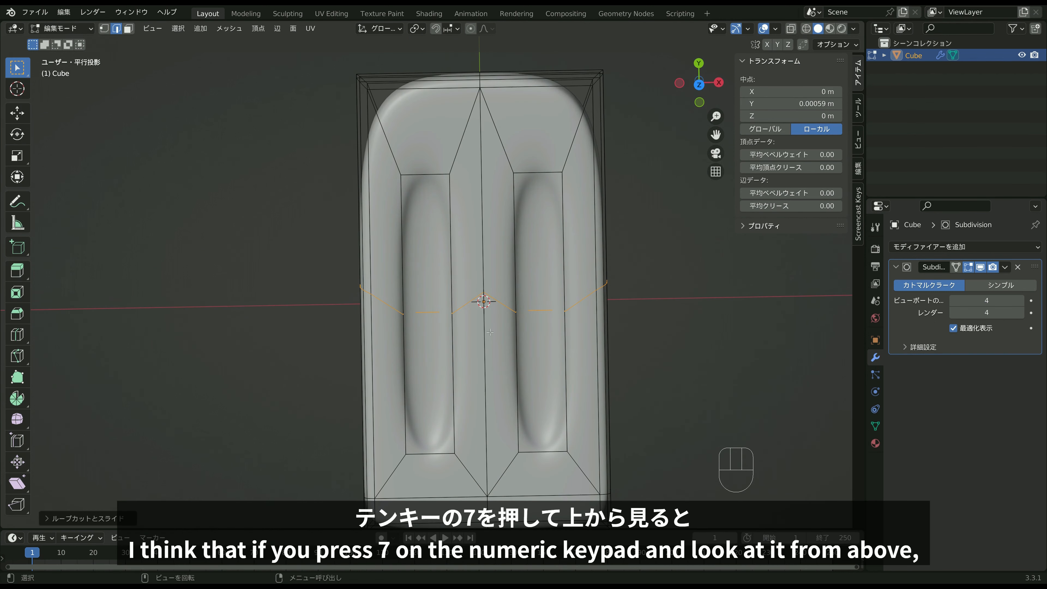
# From the top view, straighten the crosswise edge loop by scaling it to 0 along Y.
pyautogui.press('KP_7')
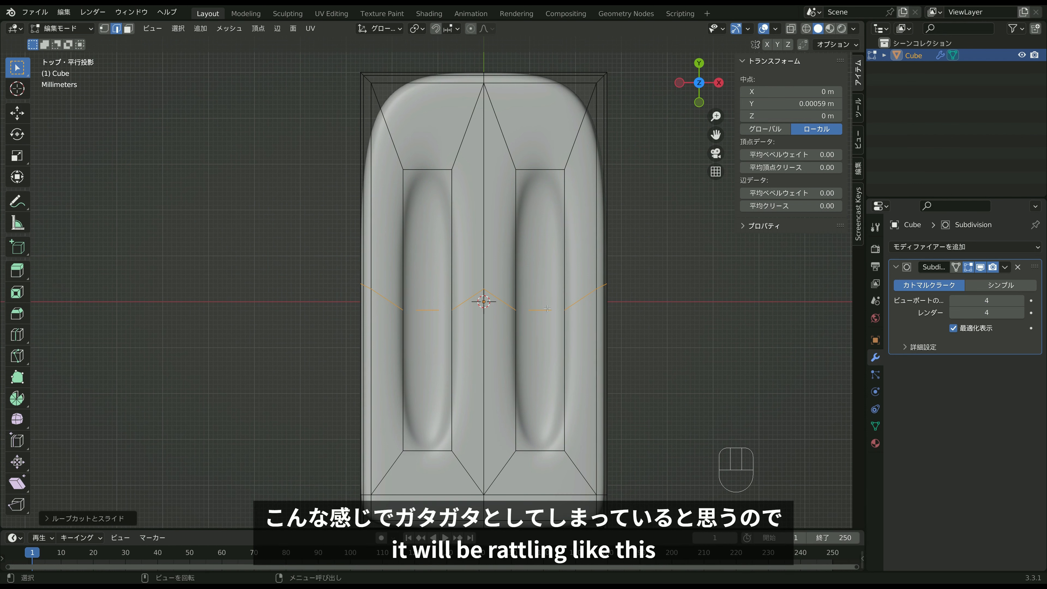
pyautogui.press('s')
pyautogui.press('y')
pyautogui.press('0')
pyautogui.press('Return')
# Bevel the crosswise loop with one segment and a width of about 0.025 m, spreading it towards both recess ends.
pyautogui.scroll(-1, 615, 291)
pyautogui.hotkey('ctrl', 'b')
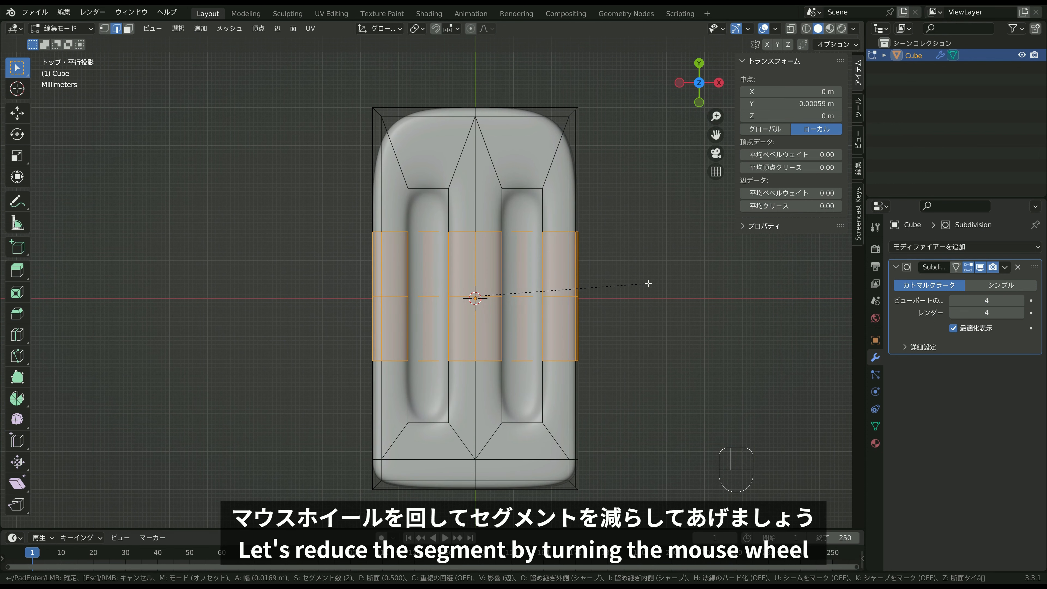
pyautogui.scroll(-2, 648, 284)
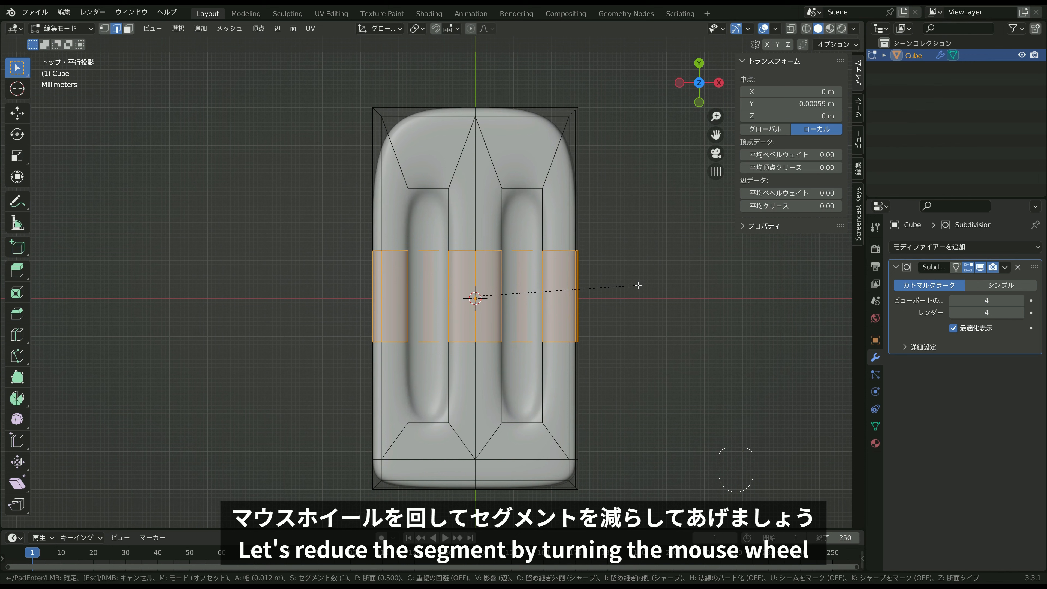
pyautogui.click(526, 288)
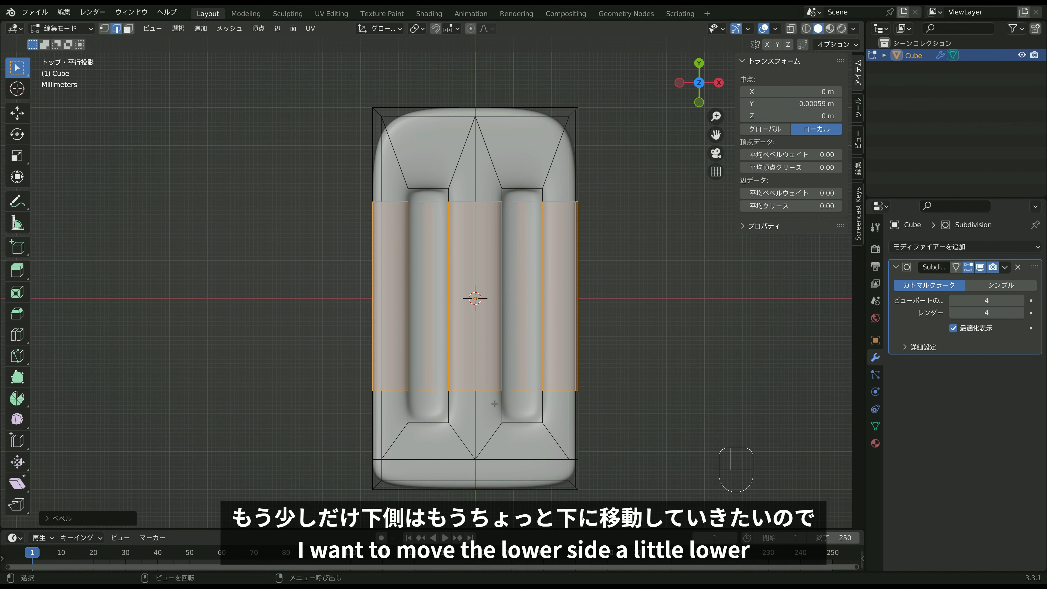
# Select the edge loop nearest the squared end and move it along Y to about -0.0295 m.
pyautogui.keyDown('alt'); pyautogui.click(556, 389); pyautogui.keyUp('alt')
pyautogui.moveTo(556, 390); pyautogui.dragTo(524, 390, button='middle')
pyautogui.press('KP_7')
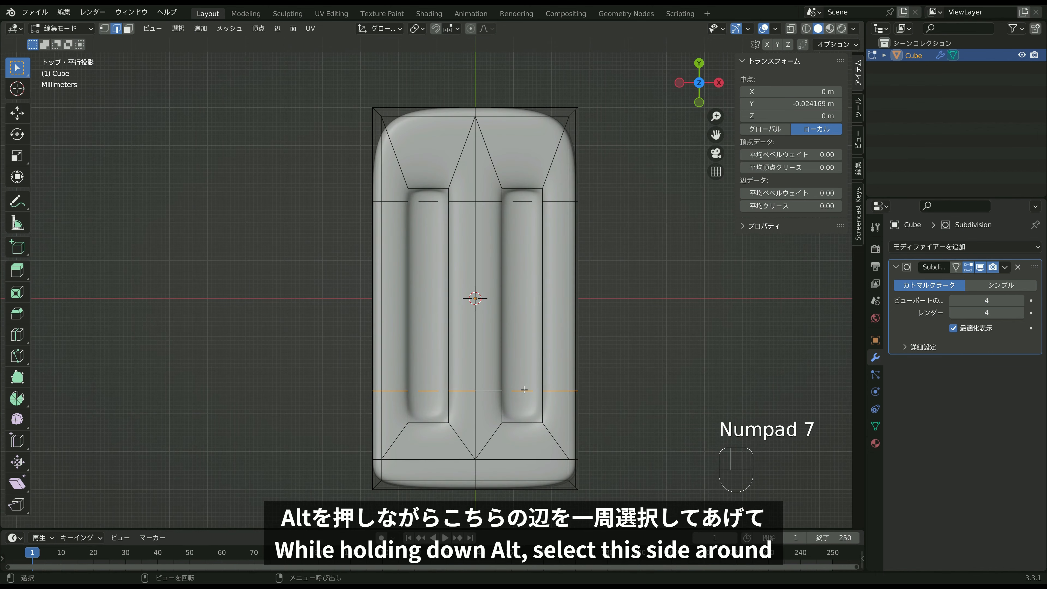
pyautogui.press('g')
pyautogui.press('y')
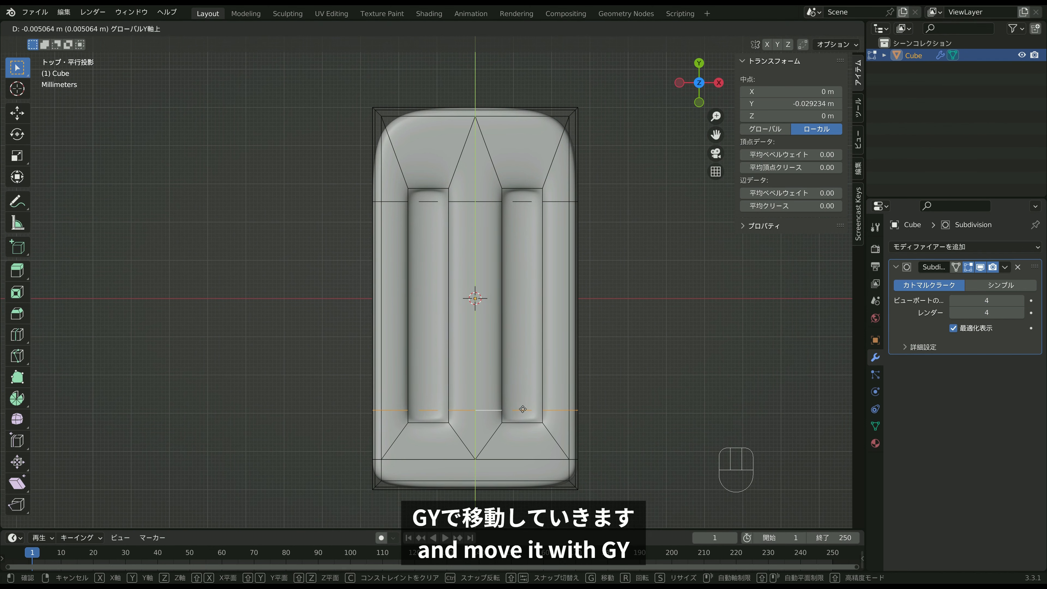
pyautogui.click(522, 411)
# From the top view, with vertex selection and X-ray display on, box-select the vertices at both outer corners of the rounded end.
pyautogui.moveTo(507, 345); pyautogui.dragTo(508, 356, button='middle')
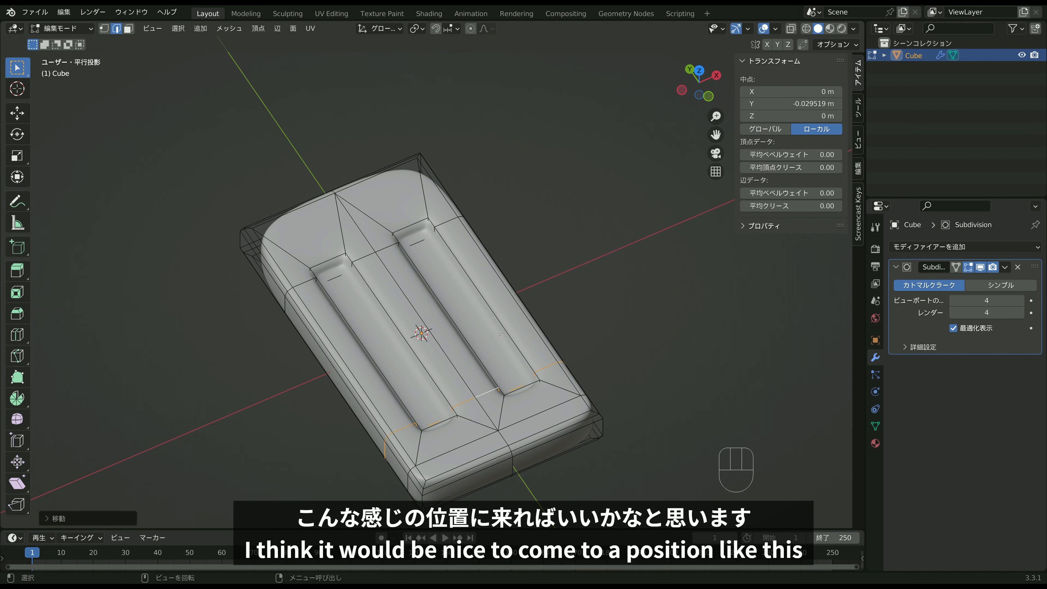
pyautogui.moveTo(521, 305); pyautogui.dragTo(339, 216, button='middle')
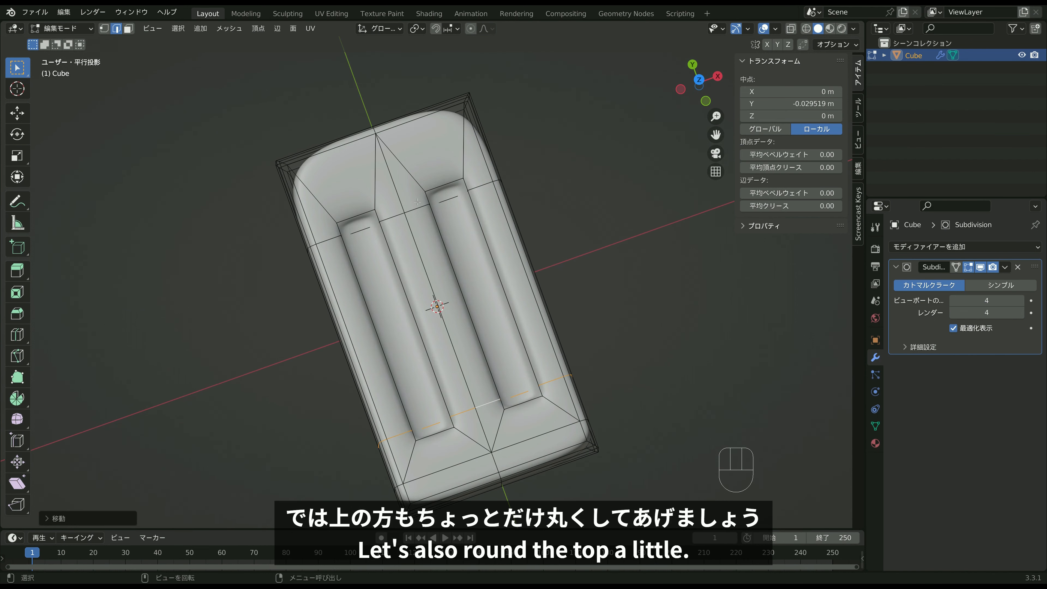
pyautogui.press('KP_7')
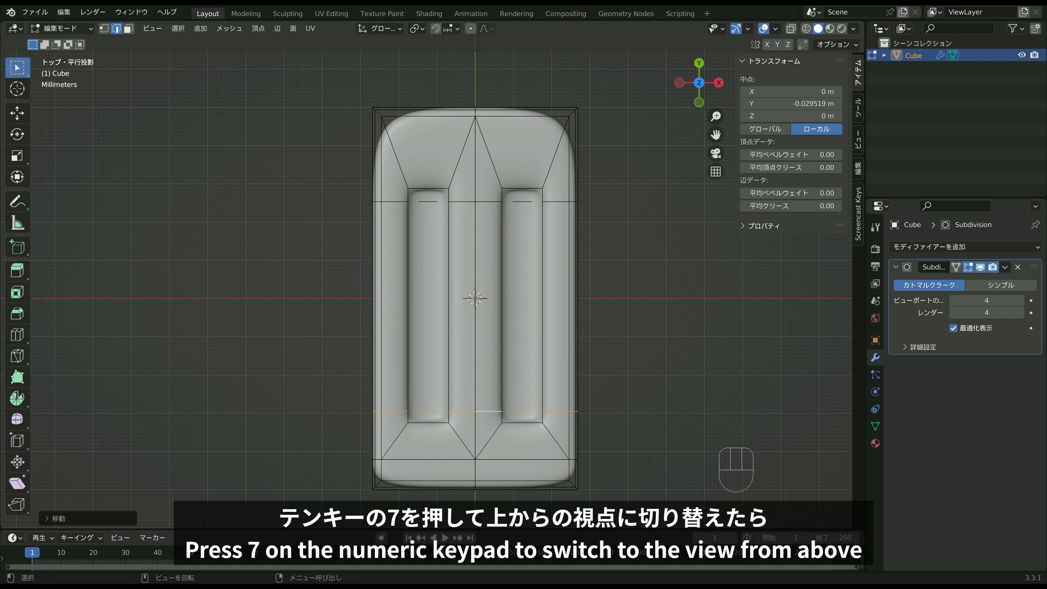
pyautogui.click(105, 28)
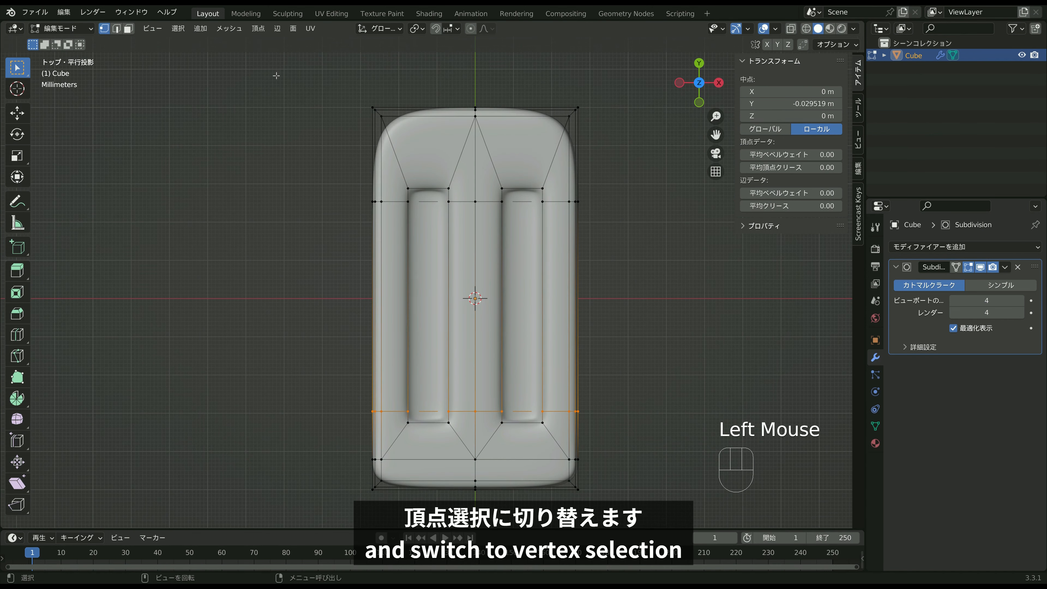
pyautogui.click(791, 28)
pyautogui.moveTo(399, 130); pyautogui.dragTo(343, 89)
pyautogui.keyDown('shift'); pyautogui.moveTo(551, 90); pyautogui.dragTo(597, 132); pyautogui.keyUp('shift')
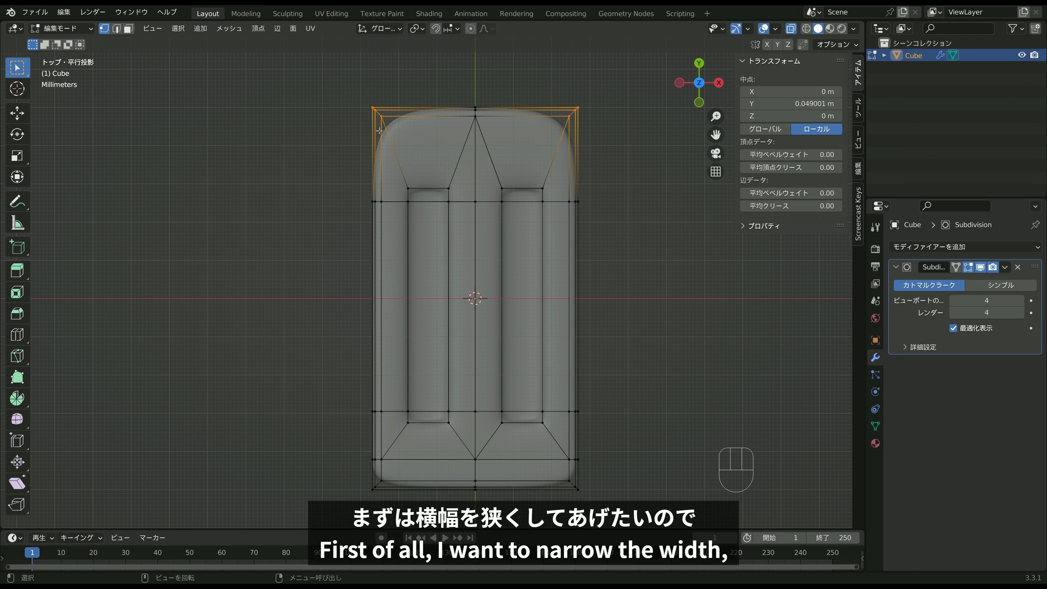
# Narrow the rounded end by scaling the selected corner vertices along X to about 0.7.
pyautogui.press('s')
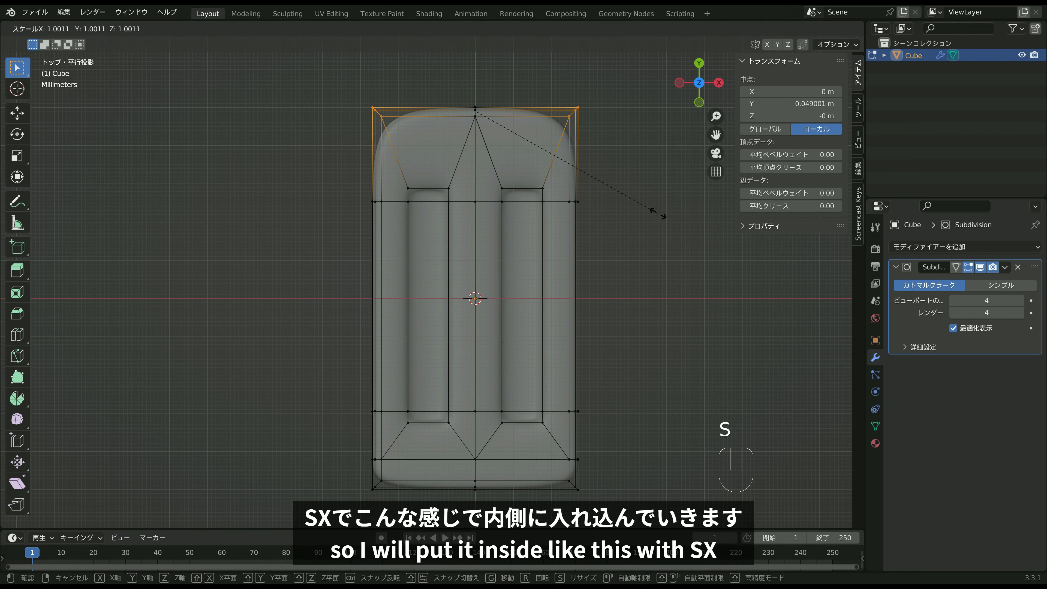
pyautogui.press('x')
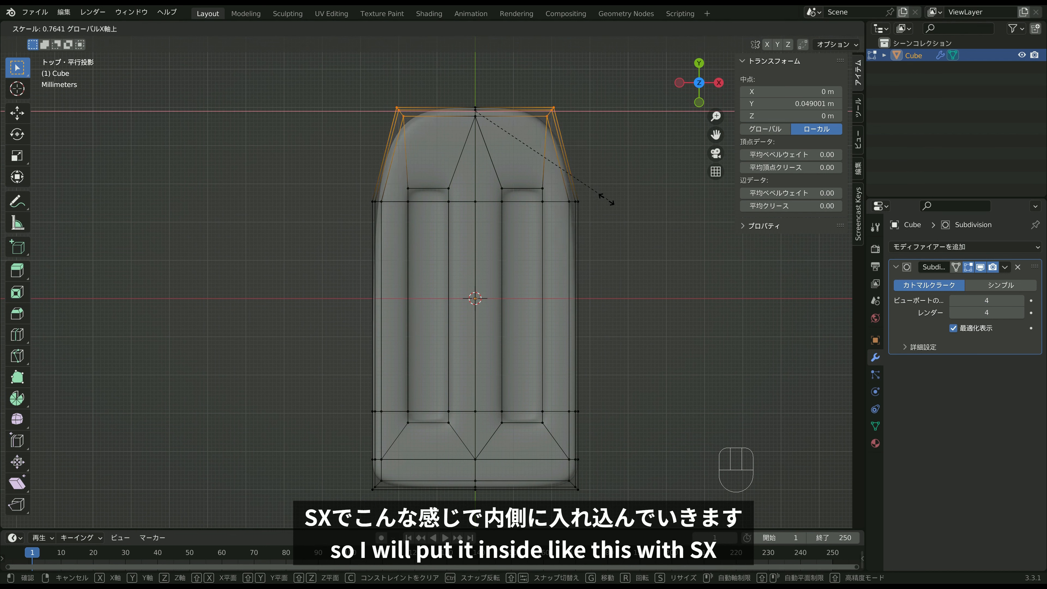
pyautogui.click(589, 197)
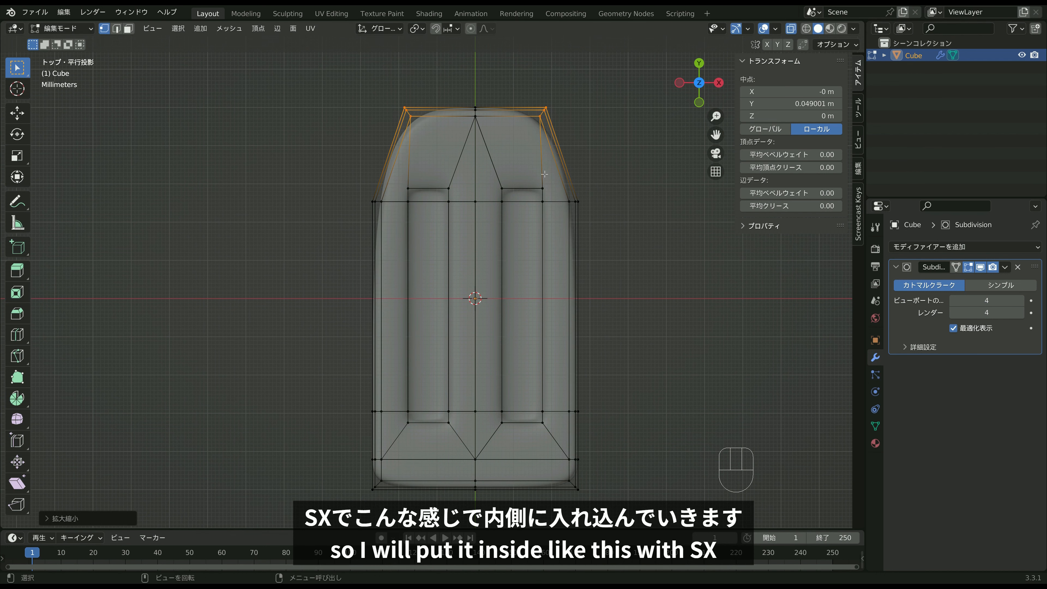
# Move the corner vertices along negative Y to about 0.044 m, and check the rounded shape in Object Mode.
pyautogui.press('g')
pyautogui.press('y')
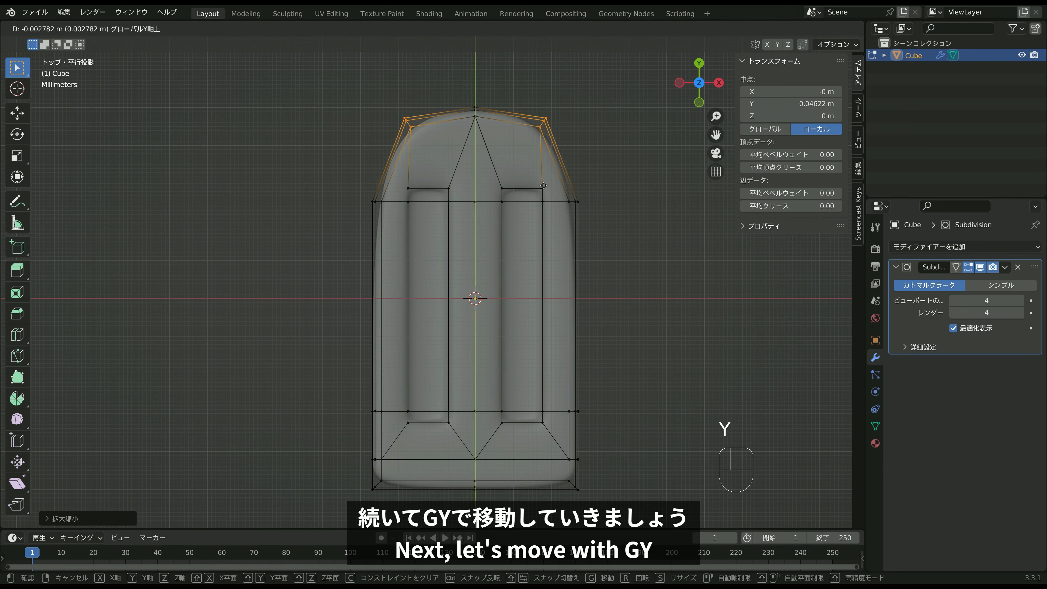
pyautogui.click(601, 189)
pyautogui.press('Tab')
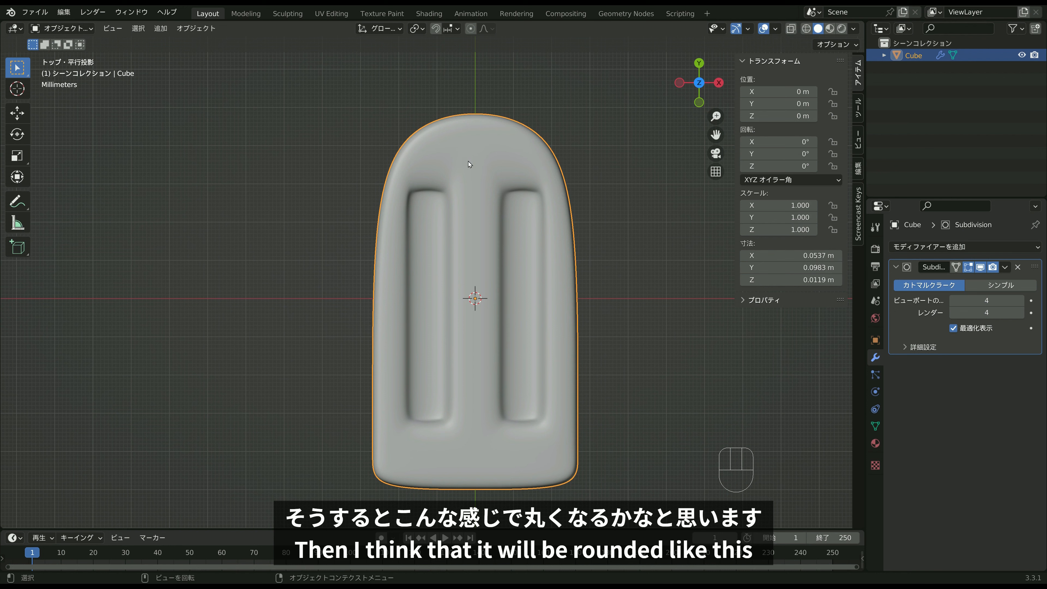
# Widen the rounded end's corner vertices along X to about 1.17, return to Object Mode and turn off X-ray display.
pyautogui.click(542, 176)
pyautogui.press('Tab')
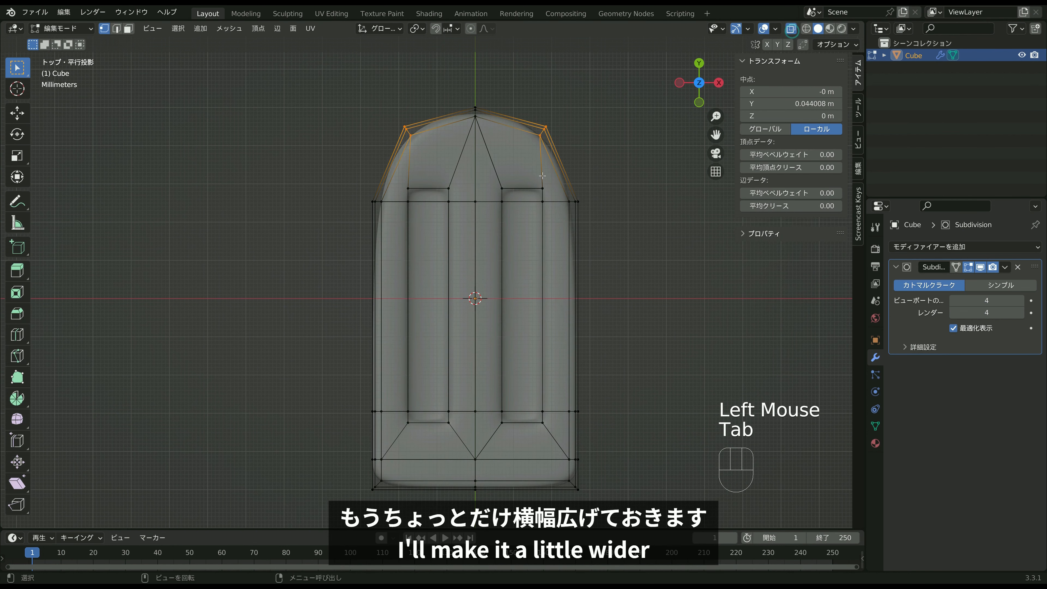
pyautogui.press('s')
pyautogui.press('x')
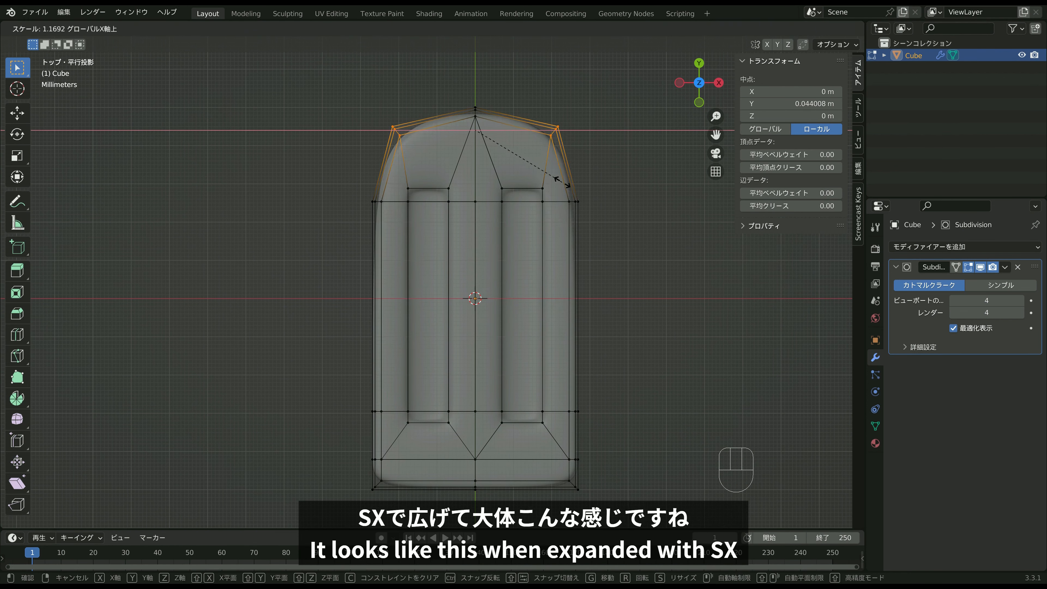
pyautogui.click(563, 183)
pyautogui.press('Tab')
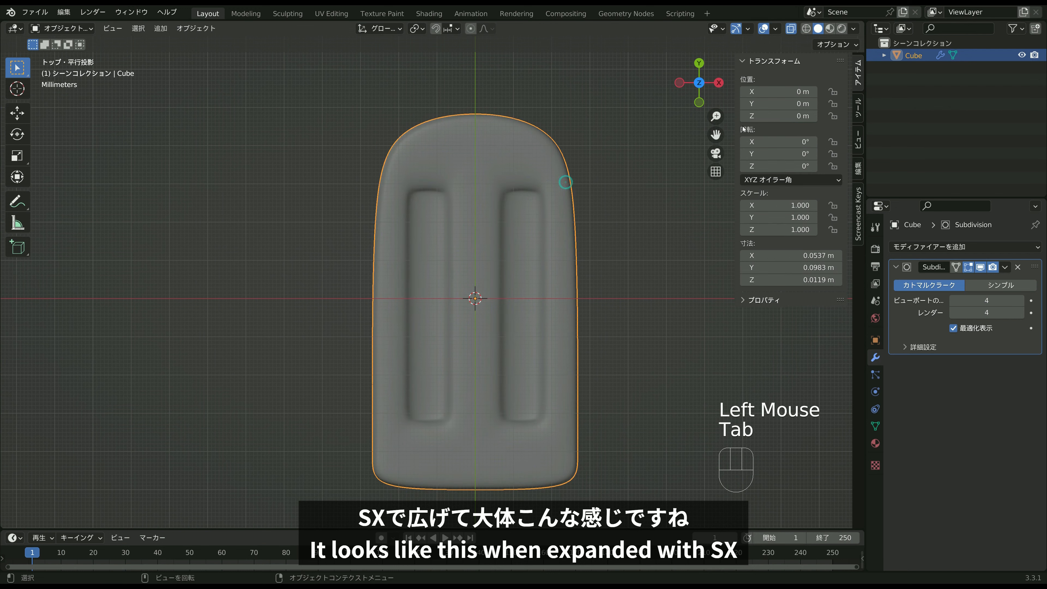
pyautogui.click(790, 32)
pyautogui.moveTo(554, 332); pyautogui.dragTo(567, 254, button='middle')
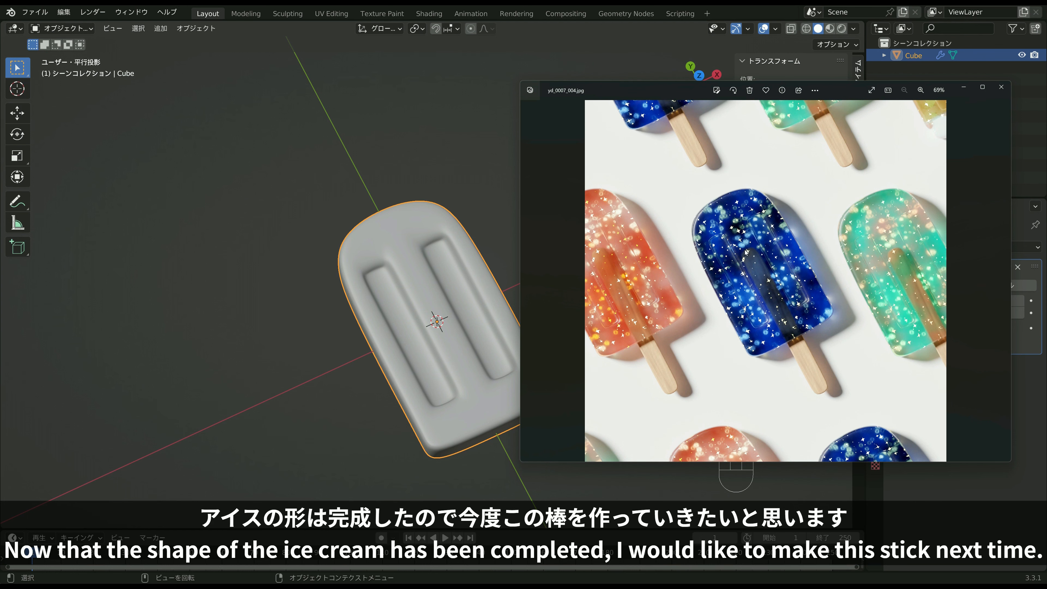
# Deselect the popsicle and add a new cube mesh at the origin for the stick.
pyautogui.click(361, 321)
pyautogui.scroll(-2, 531, 198)
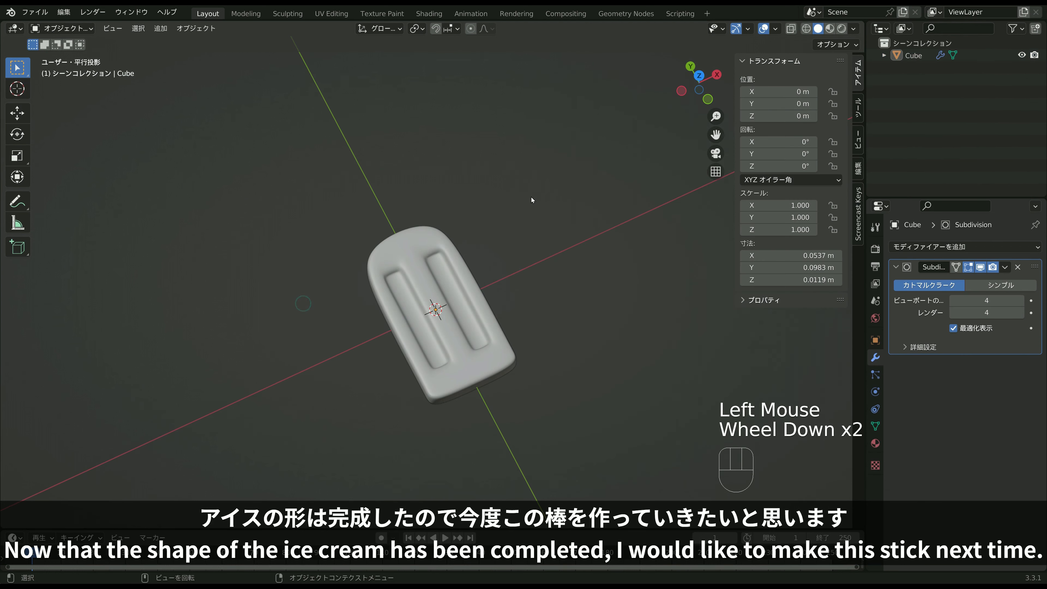
pyautogui.hotkey('shift', 'a')
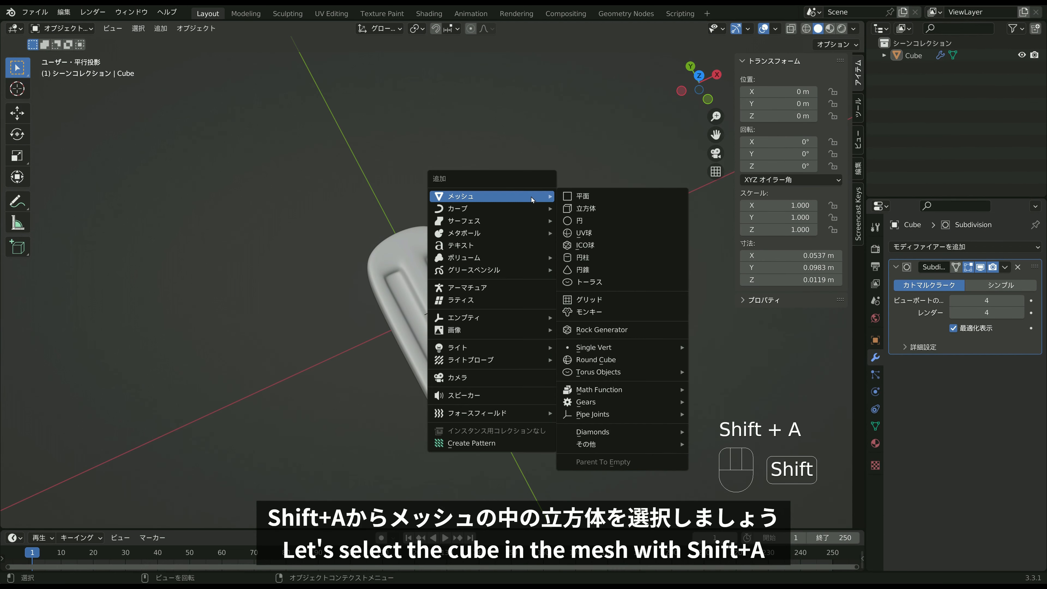
pyautogui.click(583, 208)
pyautogui.scroll(-7, 583, 209)
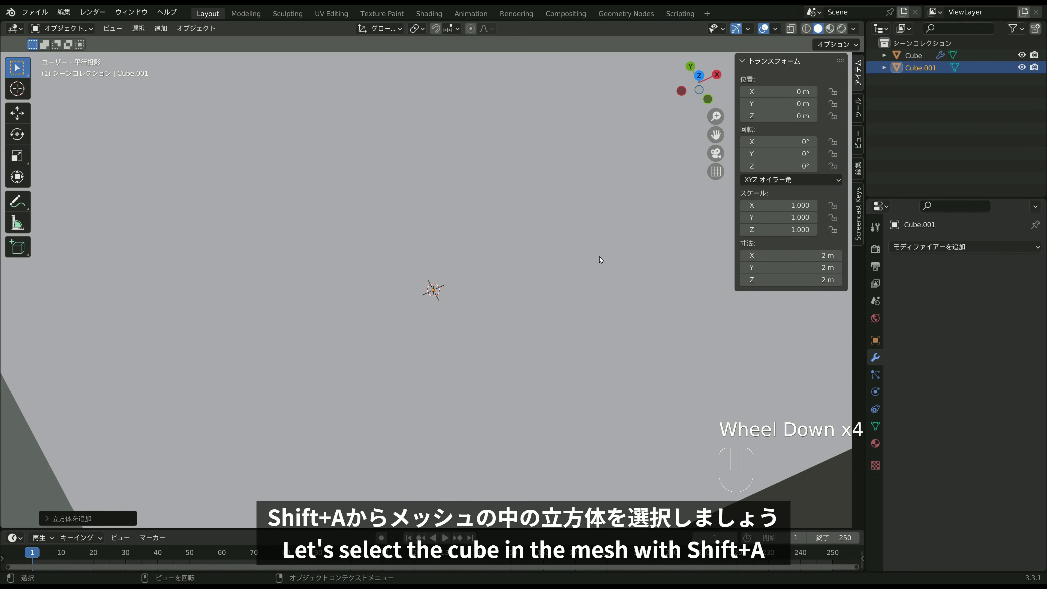
# In Edit Mode, shrink the new cube to about 0.0086 m wide and turn on X-ray display to see it inside the popsicle.
pyautogui.press('Tab')
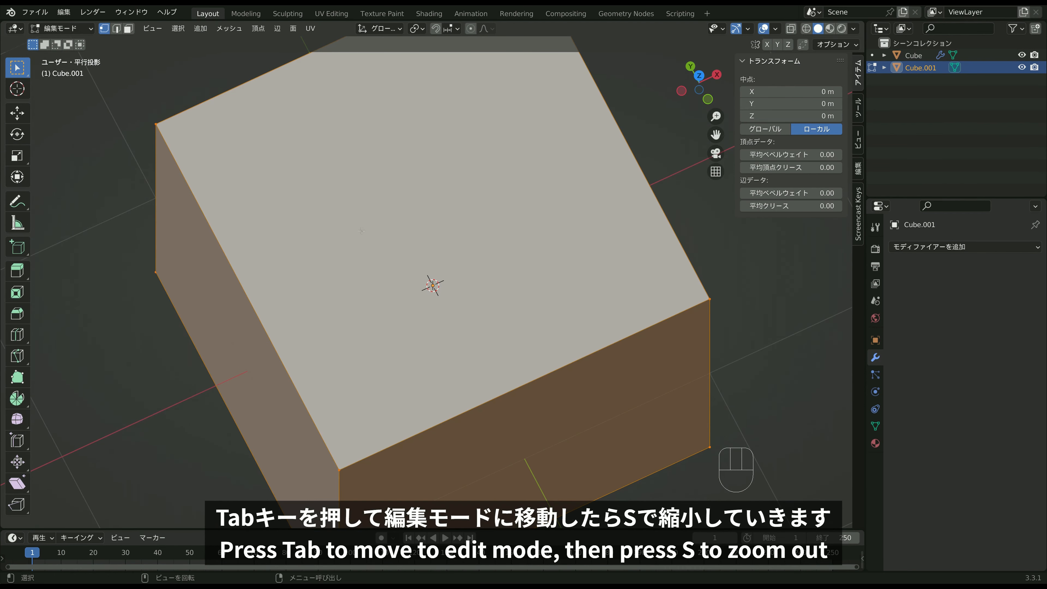
pyautogui.press('s')
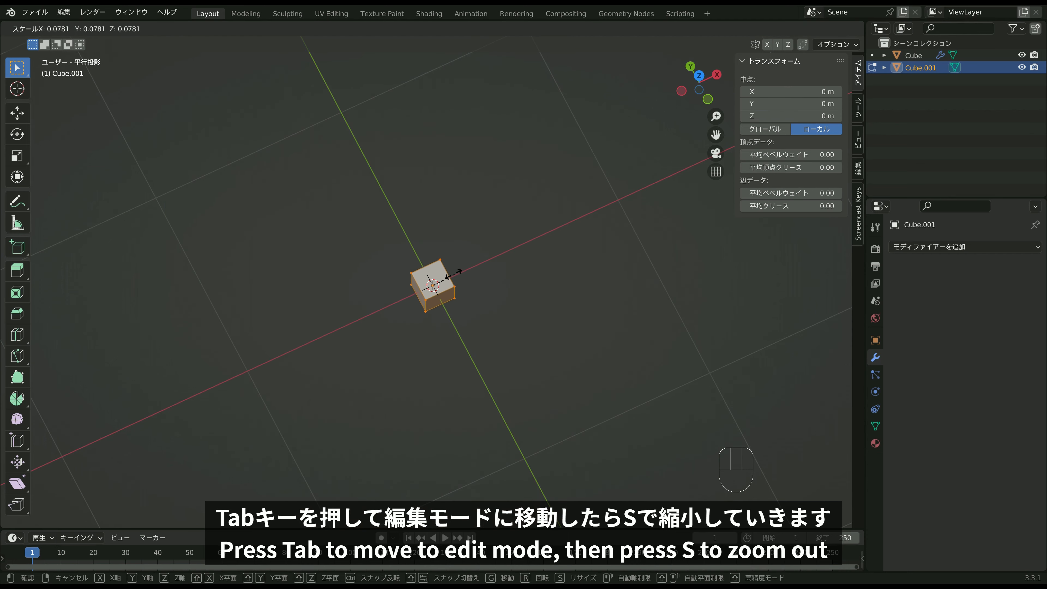
pyautogui.click(440, 280)
pyautogui.scroll(3, 444, 334)
pyautogui.moveTo(439, 296)
pyautogui.mouseDown(button='middle')
pyautogui.moveTo(442, 264)
pyautogui.moveTo(449, 280)
pyautogui.mouseUp(button='middle')
pyautogui.click(791, 29)
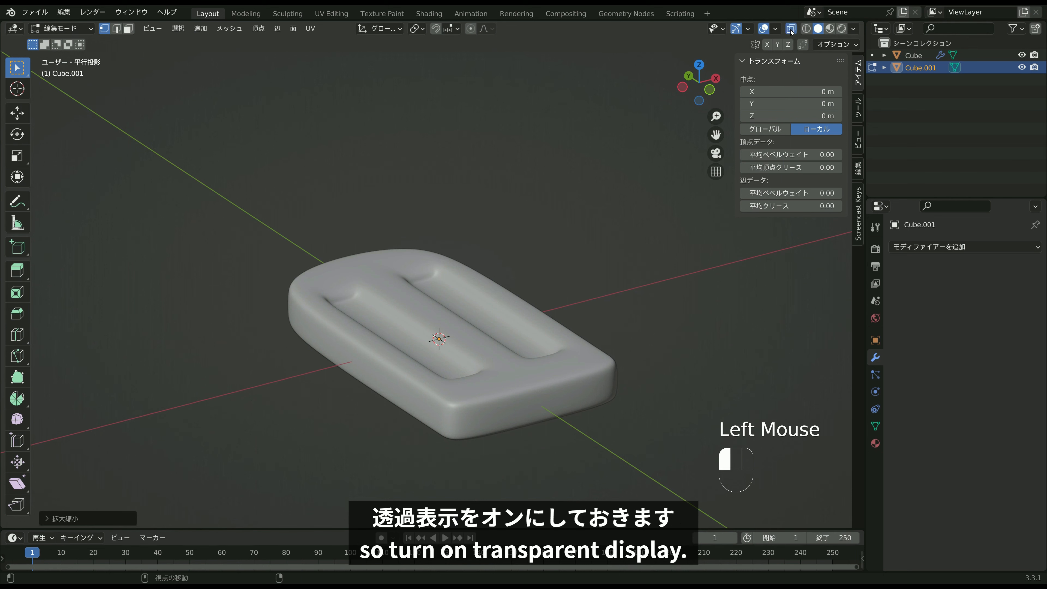
# Flatten the small cube along Z to about 0.0018 m thick.
pyautogui.moveTo(476, 317); pyautogui.dragTo(497, 301, button='middle')
pyautogui.moveTo(560, 323)
pyautogui.mouseDown(button='middle')
pyautogui.moveTo(552, 371)
pyautogui.moveTo(544, 335)
pyautogui.moveTo(552, 336)
pyautogui.mouseUp(button='middle')
pyautogui.press('s')
pyautogui.press('z')
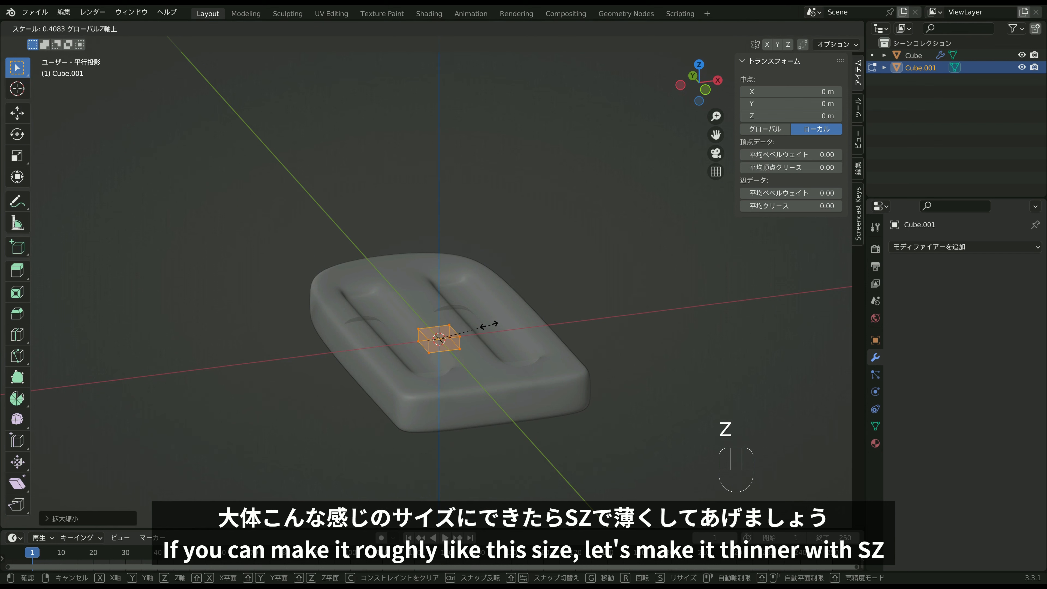
pyautogui.click(465, 328)
pyautogui.moveTo(464, 328); pyautogui.dragTo(469, 359, button='middle')
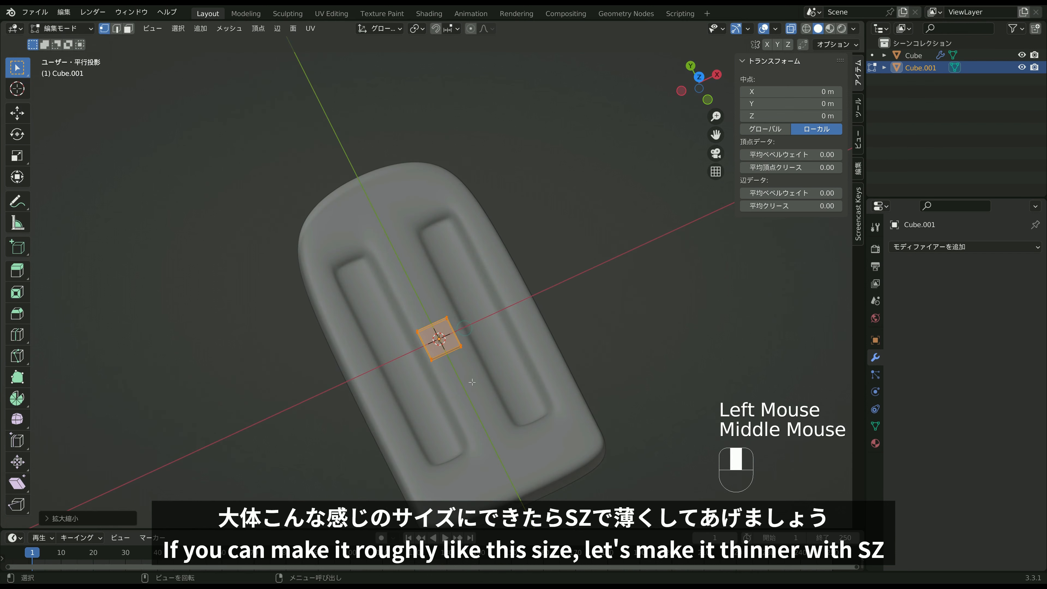
# From the top view, stretch the flattened cube along Y into a long, narrow stick.
pyautogui.scroll(-2, 470, 359)
pyautogui.press('KP_7')
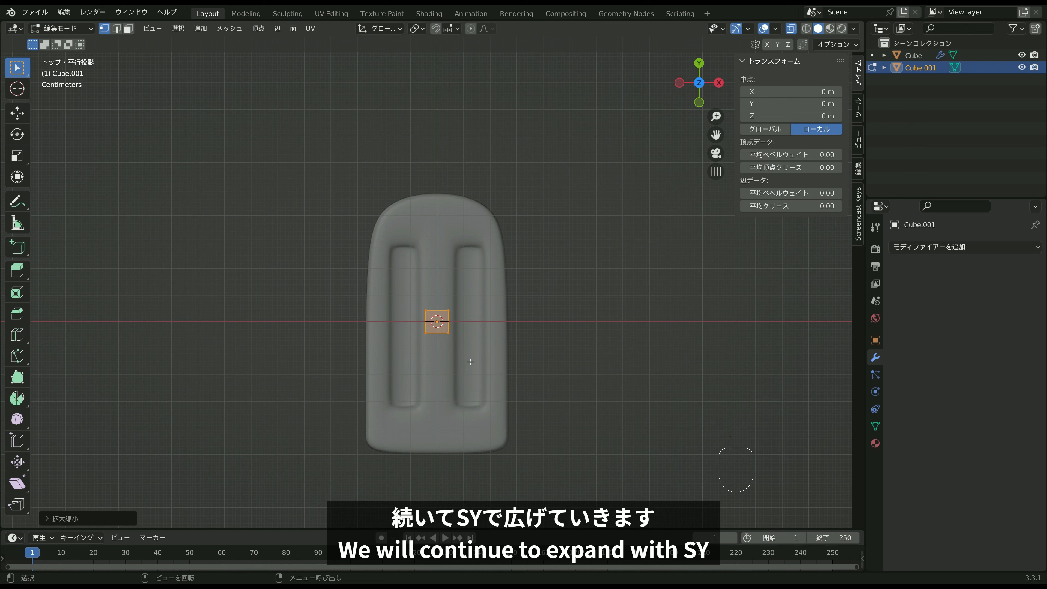
pyautogui.press('s')
pyautogui.press('y')
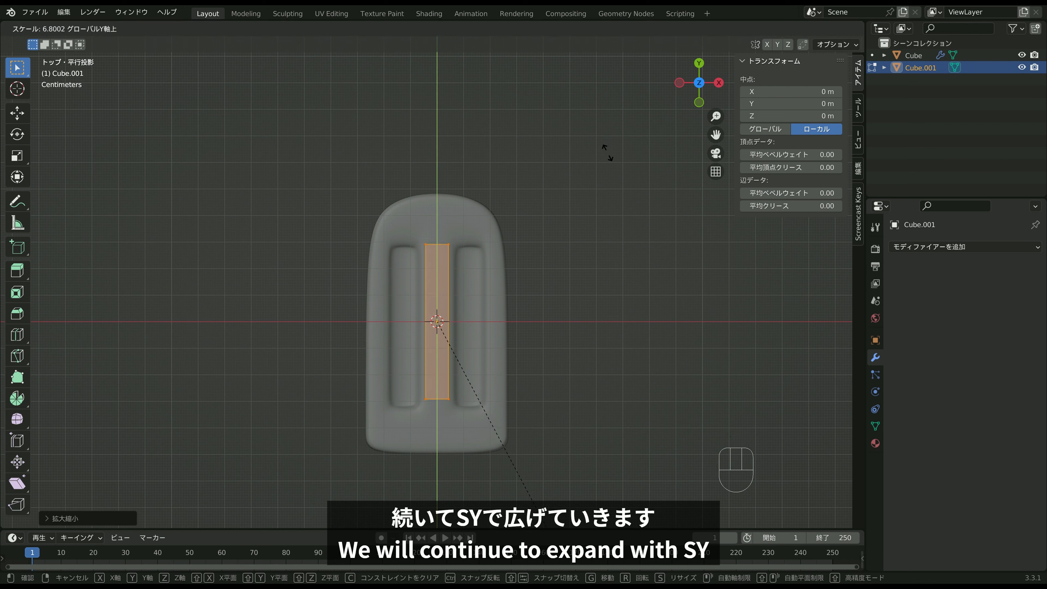
pyautogui.click(641, 217)
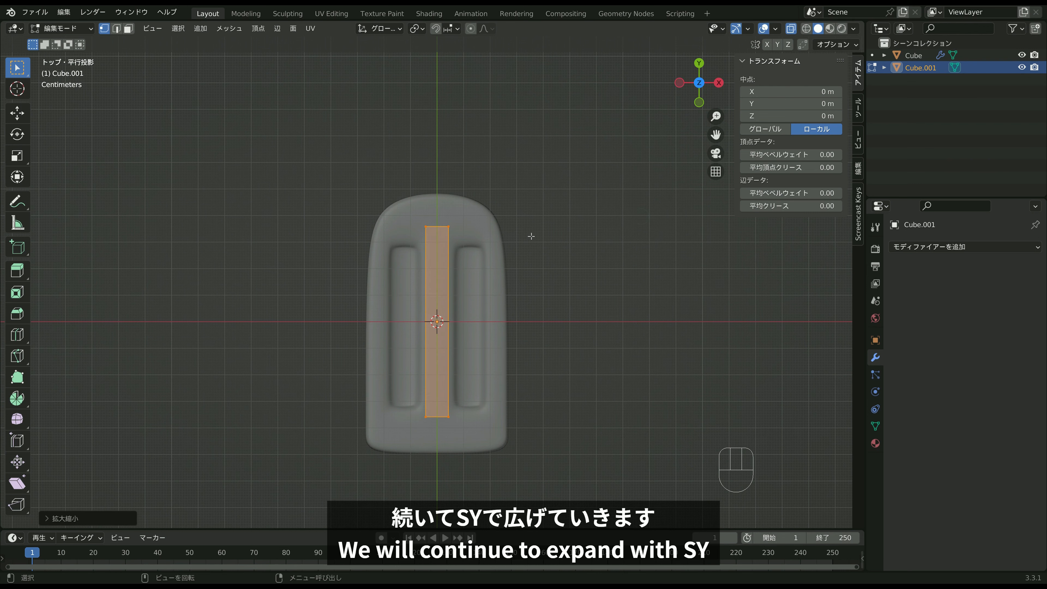
# Move the stick, about 0.082 m long, along Y to about -0.033 m so it protrudes from the squared end, and return to Object Mode.
pyautogui.press('g')
pyautogui.press('y')
pyautogui.click(536, 368)
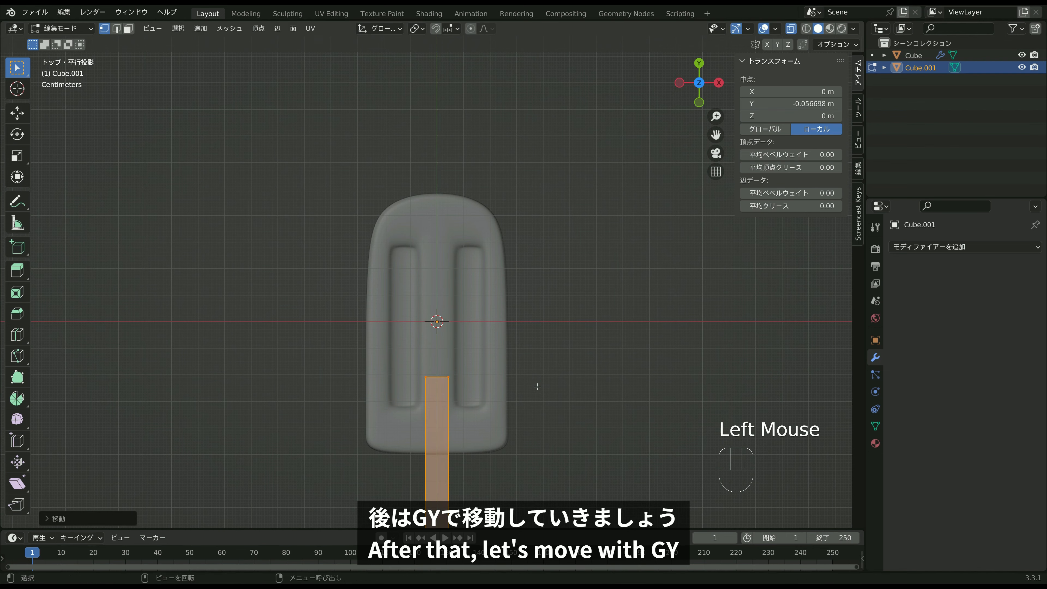
pyautogui.keyDown('shift'); pyautogui.moveTo(536, 368); pyautogui.dragTo(561, 187, button='middle'); pyautogui.keyUp('shift')
pyautogui.press('Tab')
pyautogui.keyDown('shift'); pyautogui.moveTo(487, 255); pyautogui.dragTo(564, 349, button='middle'); pyautogui.keyUp('shift')
pyautogui.scroll(2, 543, 288)
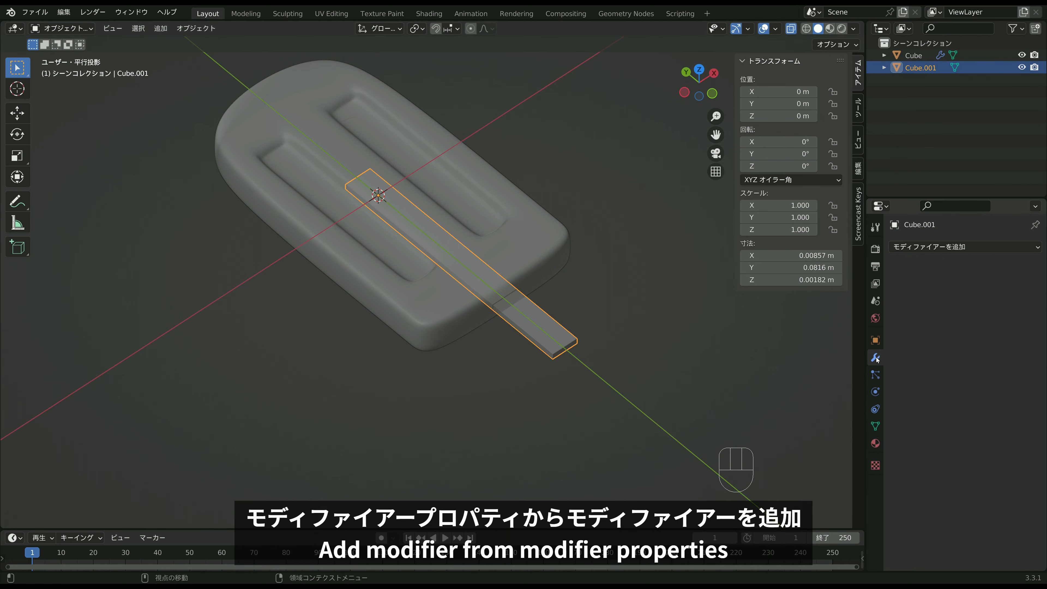
# Add a Subdivision Surface modifier to the stick with both viewport and render levels set to 3.
pyautogui.click(928, 247)
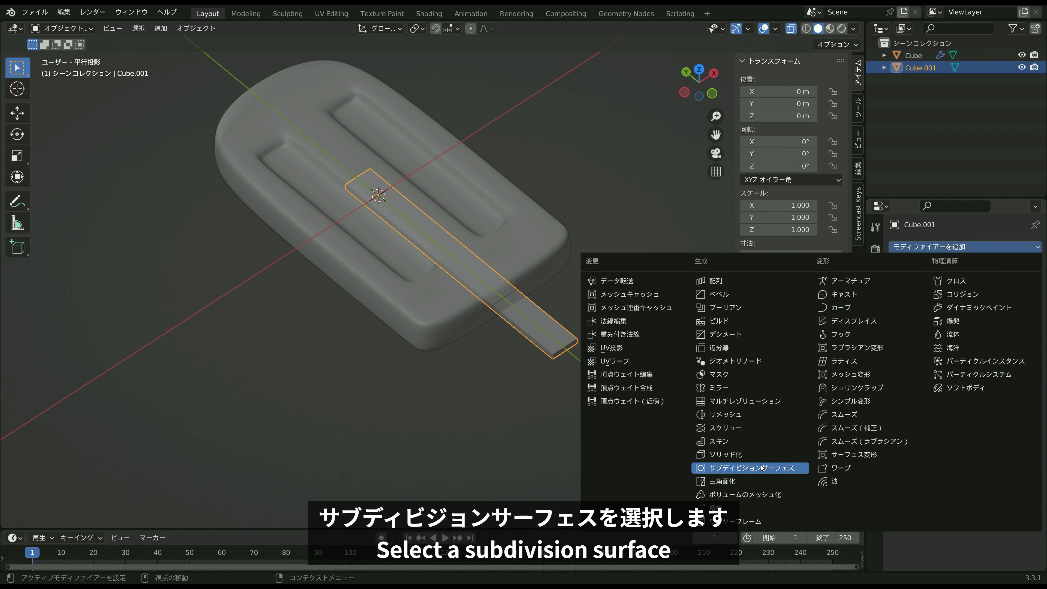
pyautogui.click(771, 468)
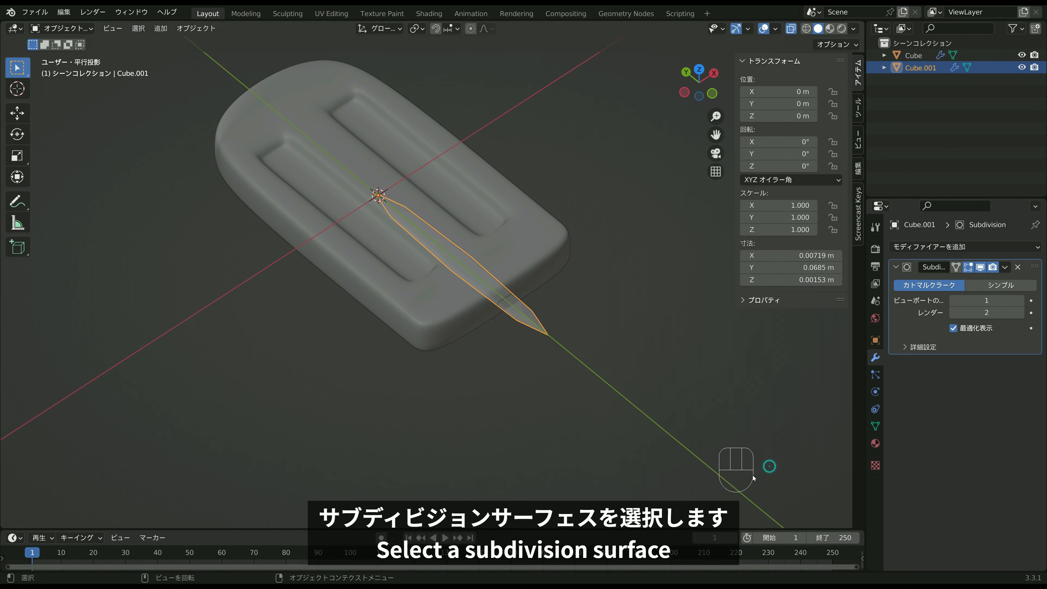
pyautogui.moveTo(991, 300); pyautogui.dragTo(987, 313)
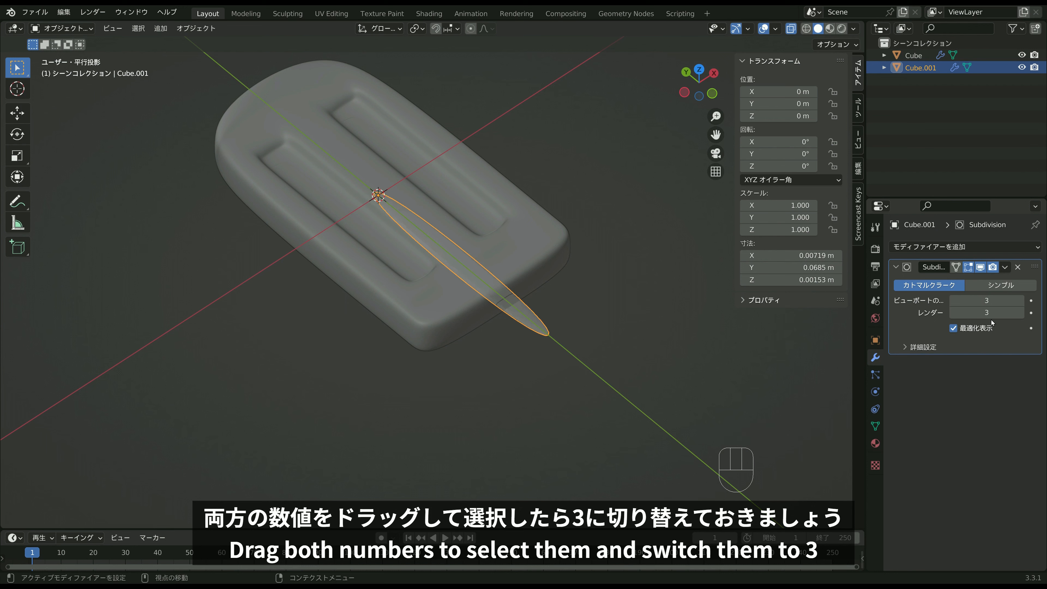
pyautogui.press('Return')
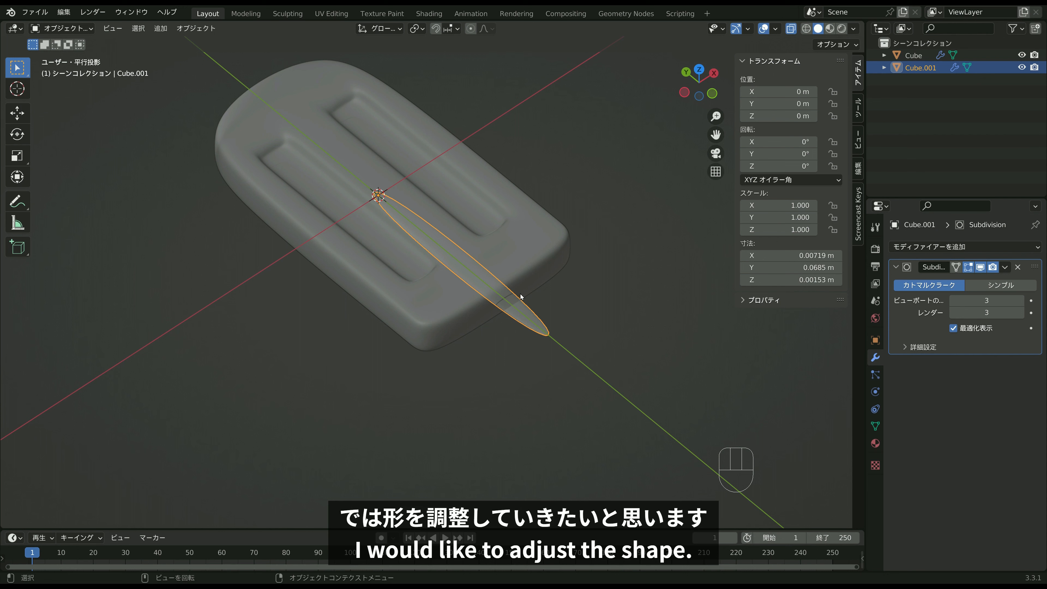
# In Edit Mode with face selection, select the stick's upper and lower faces and give their edges a narrow bevel.
pyautogui.press('Tab')
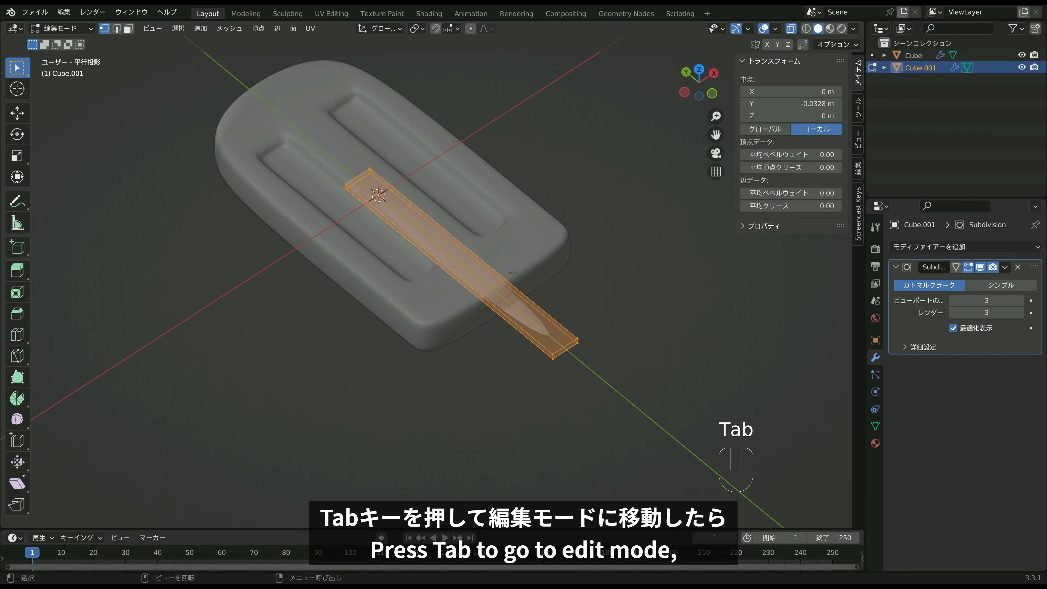
pyautogui.click(129, 28)
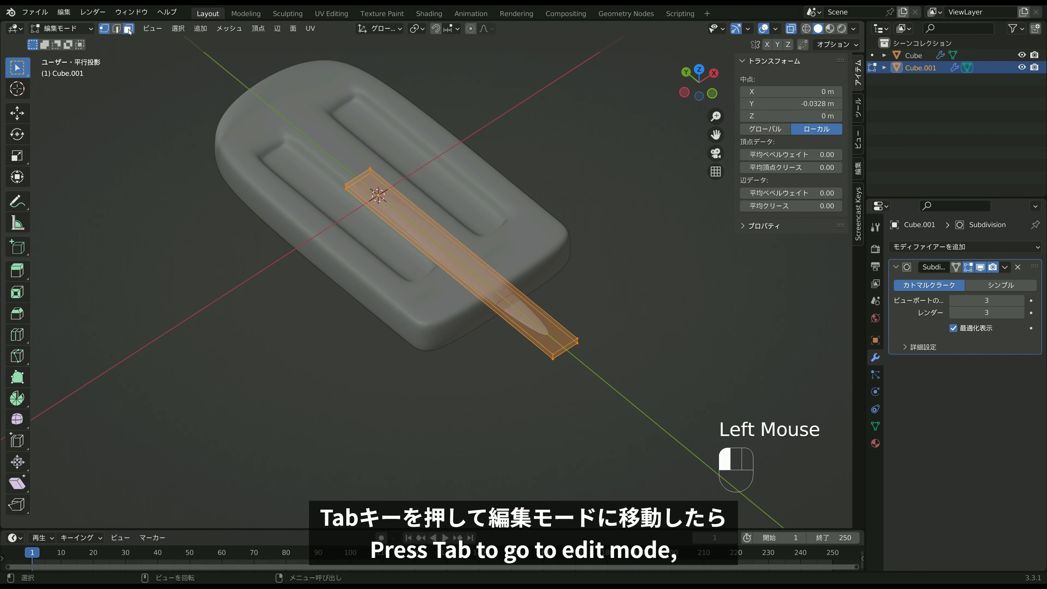
pyautogui.click(495, 280)
pyautogui.click(462, 260)
pyautogui.moveTo(461, 260); pyautogui.dragTo(568, 260, button='middle')
pyautogui.keyDown('shift'); pyautogui.click(490, 264); pyautogui.keyUp('shift')
pyautogui.scroll(2, 495, 272)
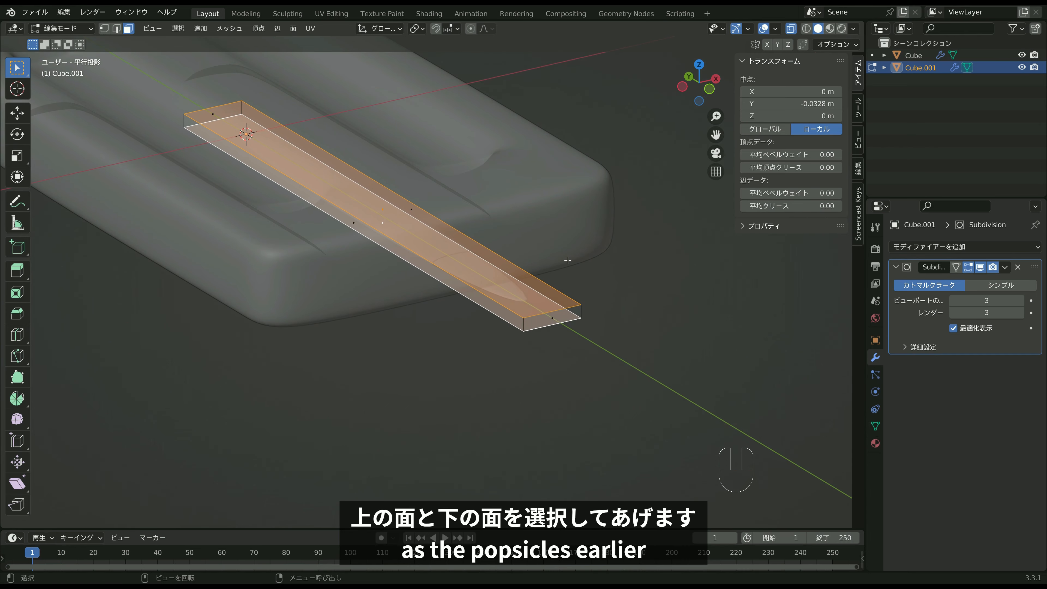
pyautogui.hotkey('ctrl', 'b')
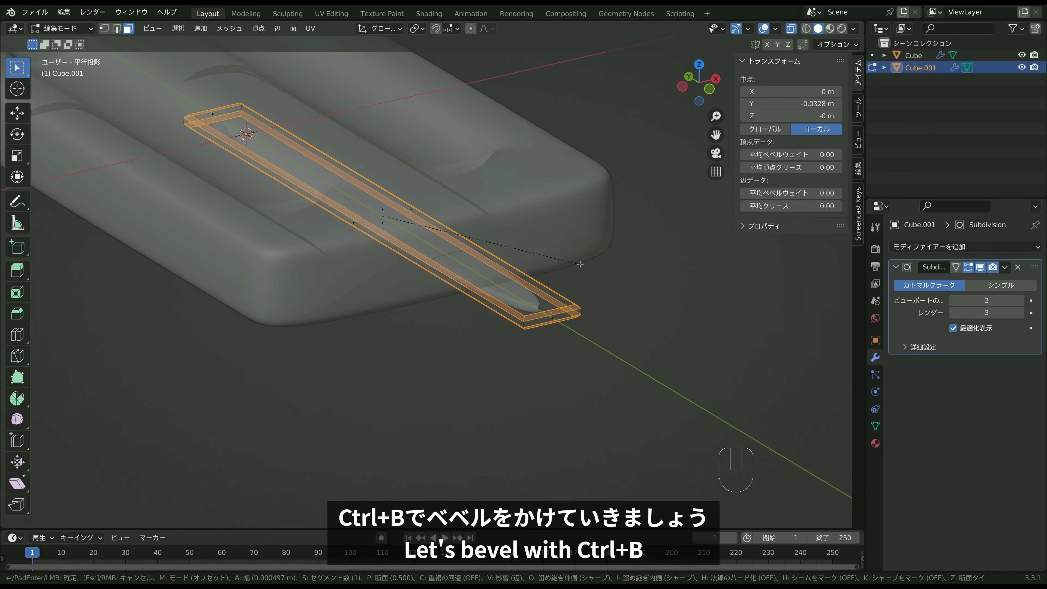
pyautogui.scroll(1, 581, 265)
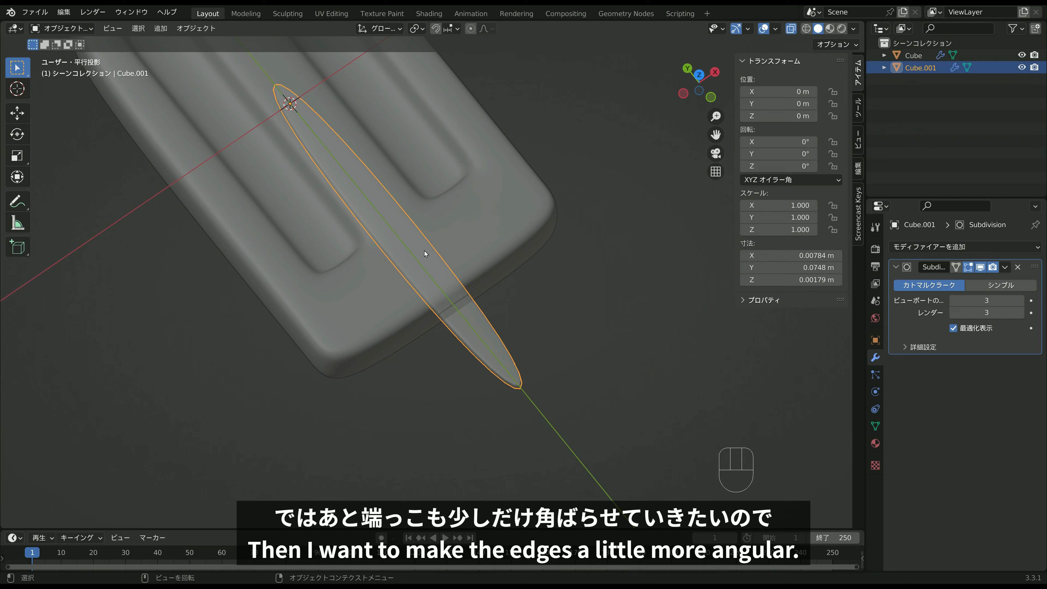
# Add a centred loop cut across the middle of the stick.
pyautogui.press('Tab')
pyautogui.hotkey('ctrl', 'r')
pyautogui.click(389, 236)
pyautogui.rightClick(390, 237)
pyautogui.moveTo(430, 259); pyautogui.dragTo(454, 305, button='middle')
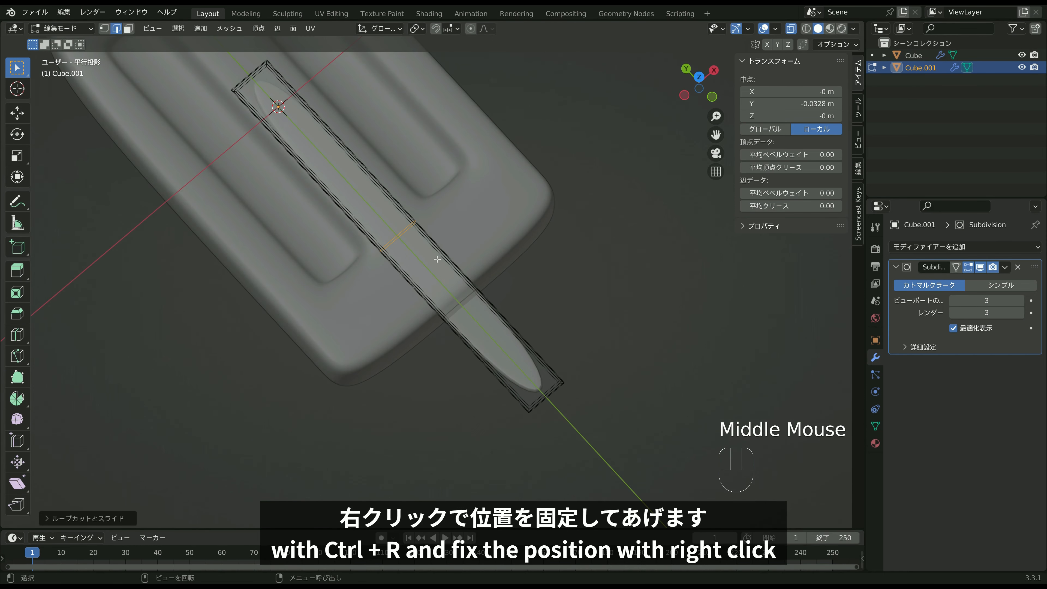
pyautogui.scroll(-1, 439, 240)
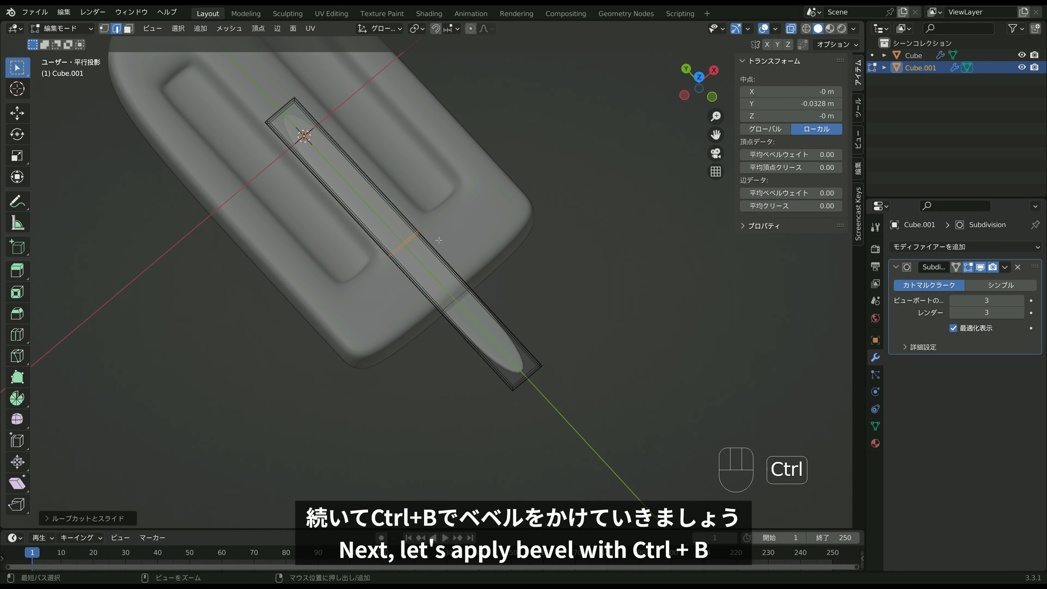
# Bevel the middle loop outward close to both ends of the stick to give them tighter rounding, and return to Object Mode.
pyautogui.hotkey('ctrl', 'b')
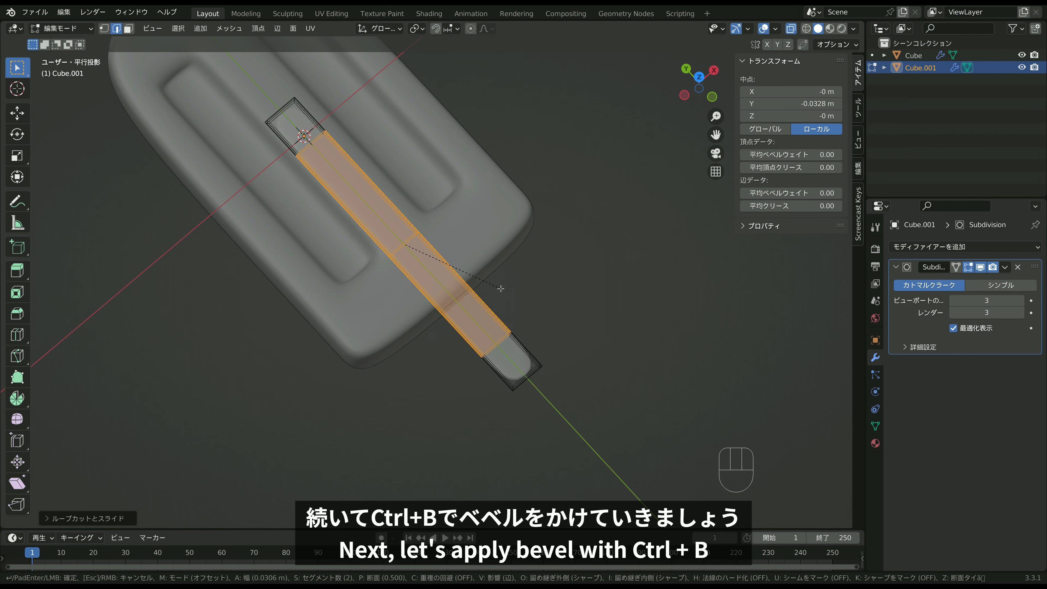
pyautogui.scroll(-1, 500, 289)
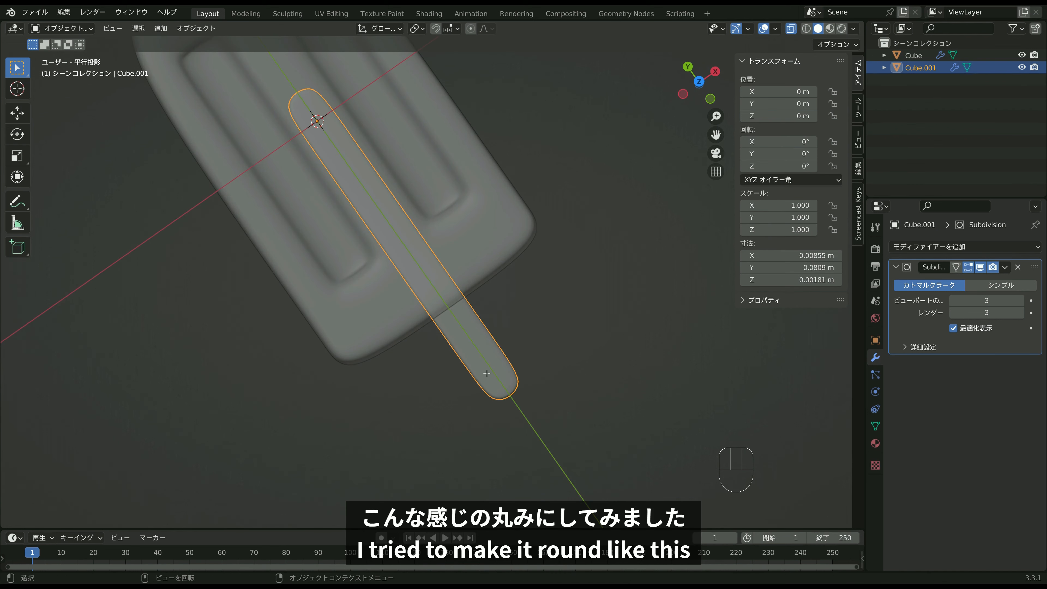
pyautogui.press('Tab')
pyautogui.press('Tab')
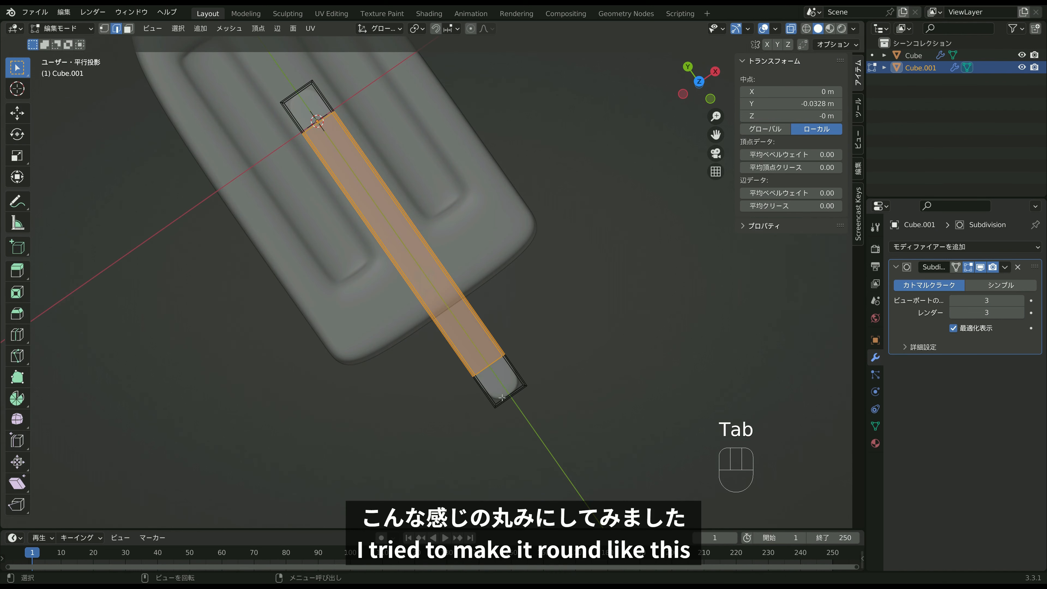
pyautogui.click(537, 391)
pyautogui.scroll(-3, 418, 283)
pyautogui.moveTo(417, 283); pyautogui.dragTo(446, 288, button='middle')
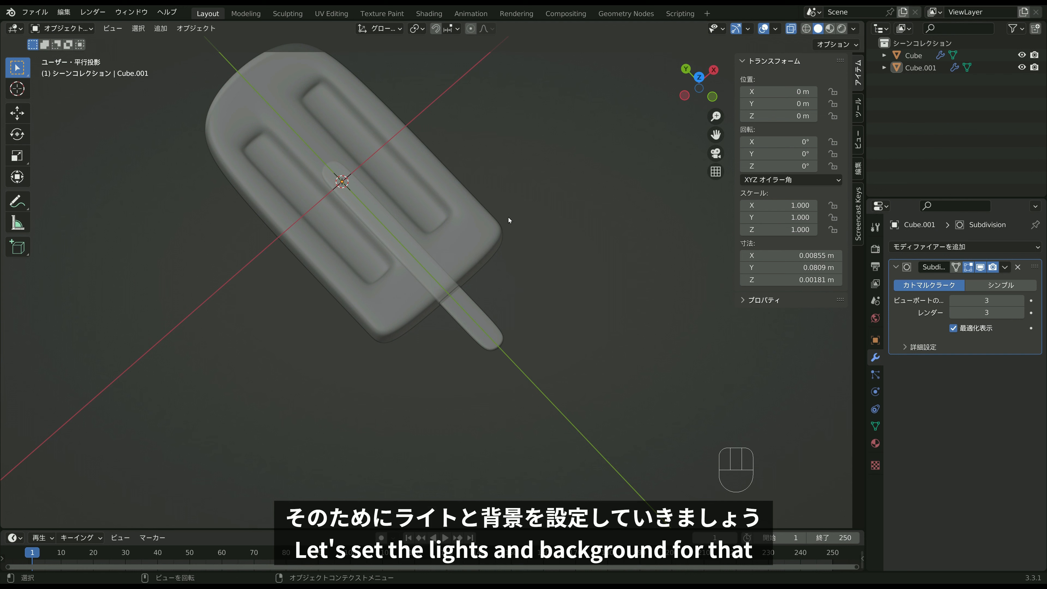
# Turn off X-ray display and add a plane mesh at the origin as the background.
pyautogui.click(523, 206)
pyautogui.scroll(-2, 453, 279)
pyautogui.moveTo(453, 276); pyautogui.dragTo(507, 203, button='middle')
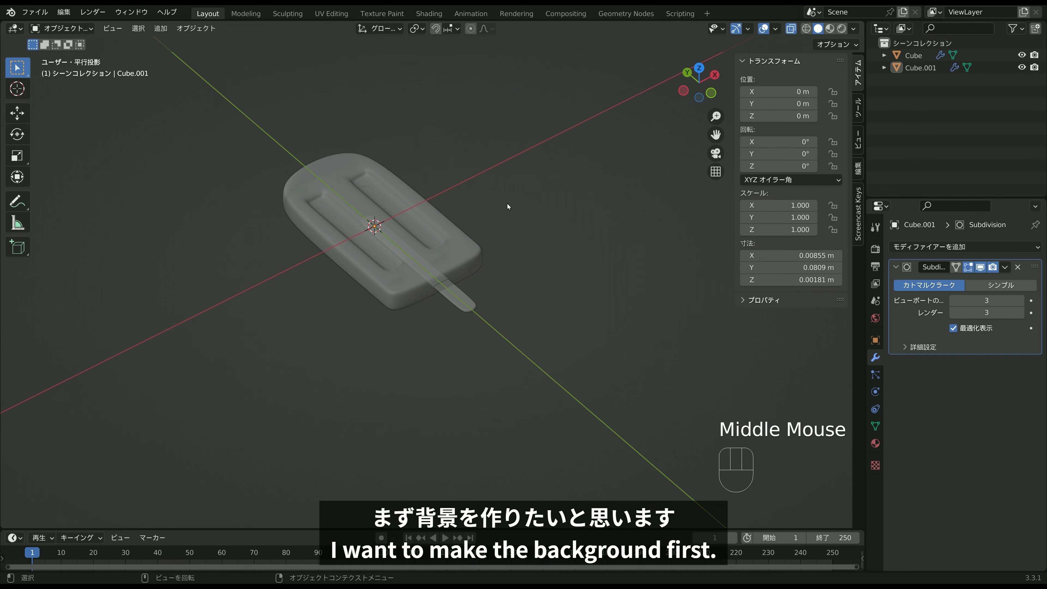
pyautogui.click(789, 30)
pyautogui.hotkey('shift', 'a')
pyautogui.moveTo(531, 158)
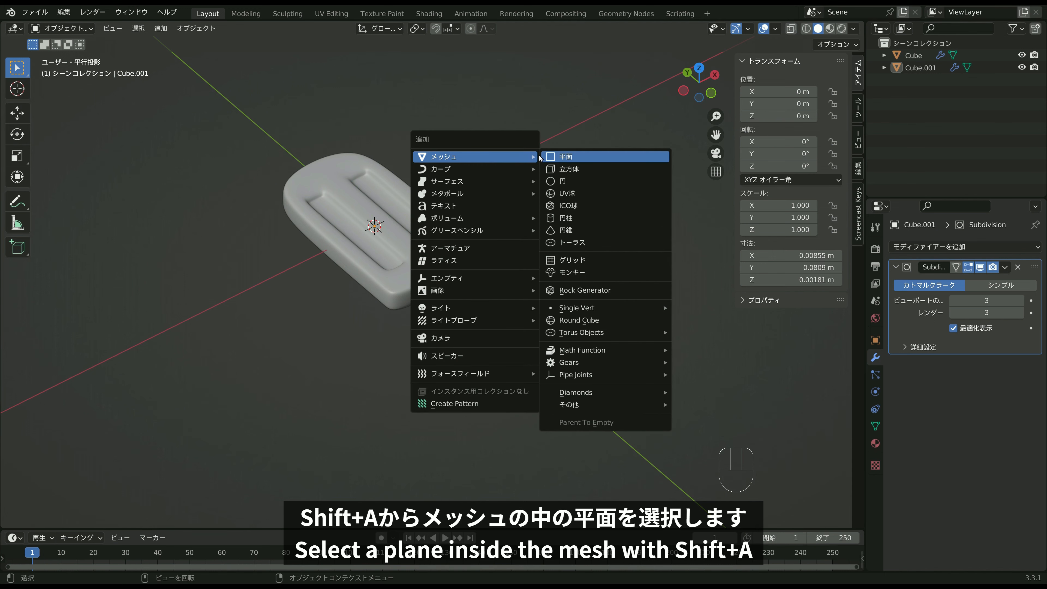
pyautogui.click(568, 157)
pyautogui.click(429, 263)
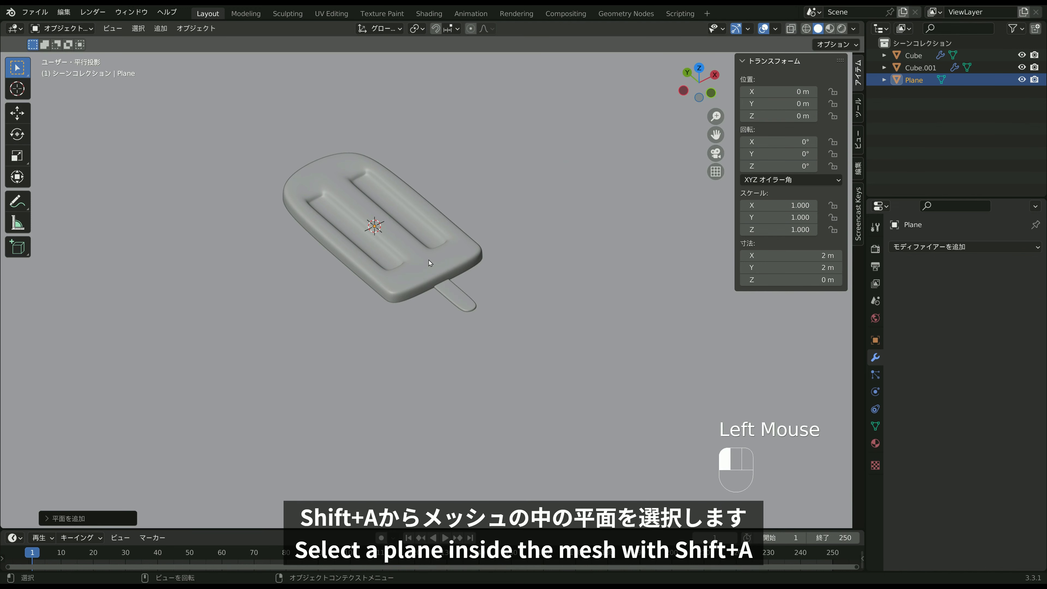
# Select the popsicle body and stick together and raise them about 6 mm along Z in front view so the underside rests on the X axis.
pyautogui.keyDown('shift'); pyautogui.moveTo(429, 264); pyautogui.dragTo(437, 295, button='middle'); pyautogui.keyUp('shift')
pyautogui.keyDown('shift'); pyautogui.click(456, 332); pyautogui.keyUp('shift')
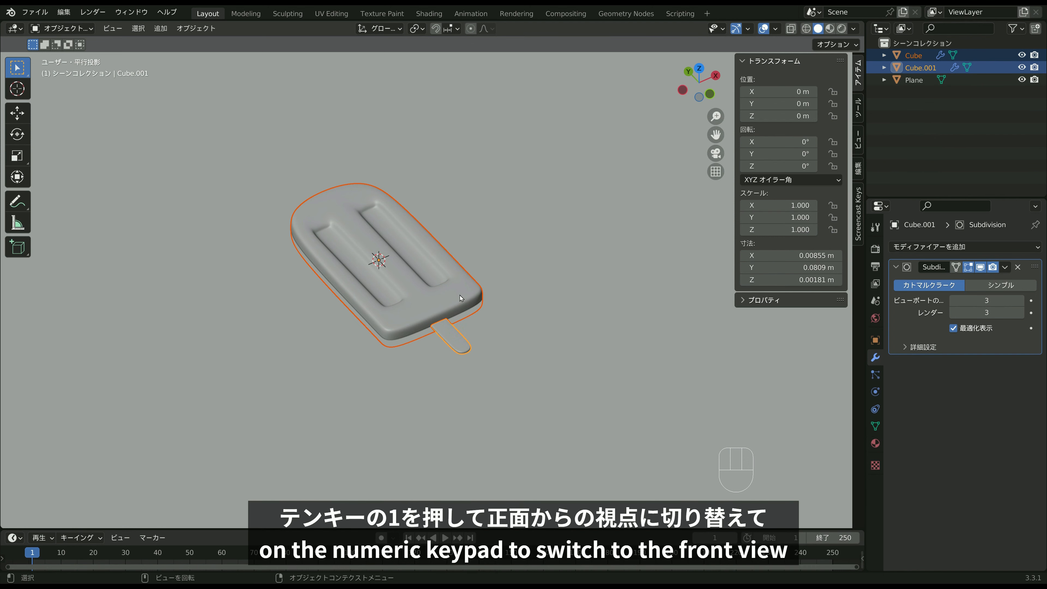
pyautogui.press('KP_1')
pyautogui.scroll(2, 463, 284)
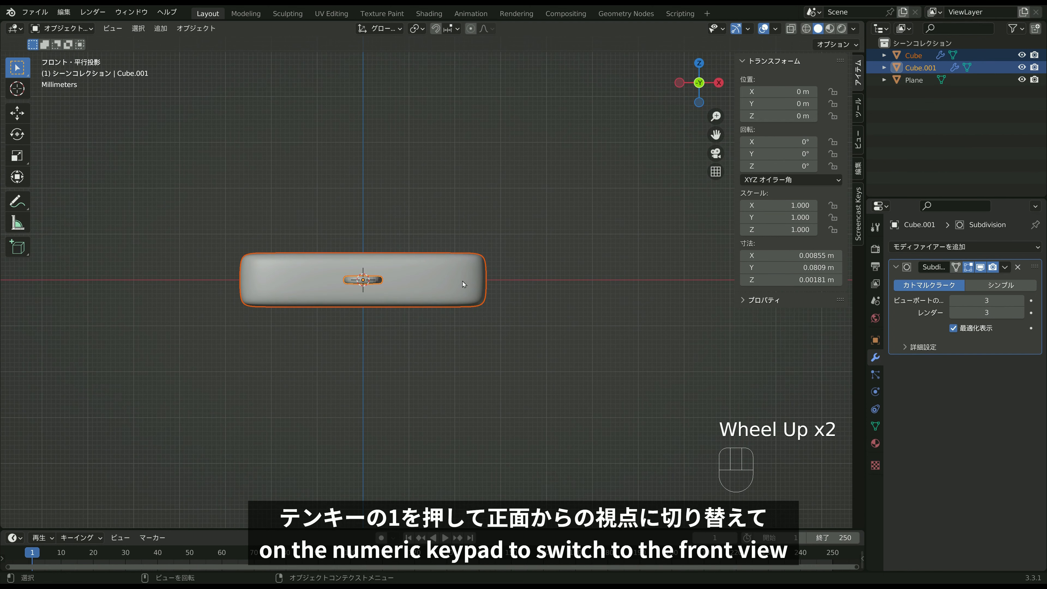
pyautogui.press('g')
pyautogui.press('z')
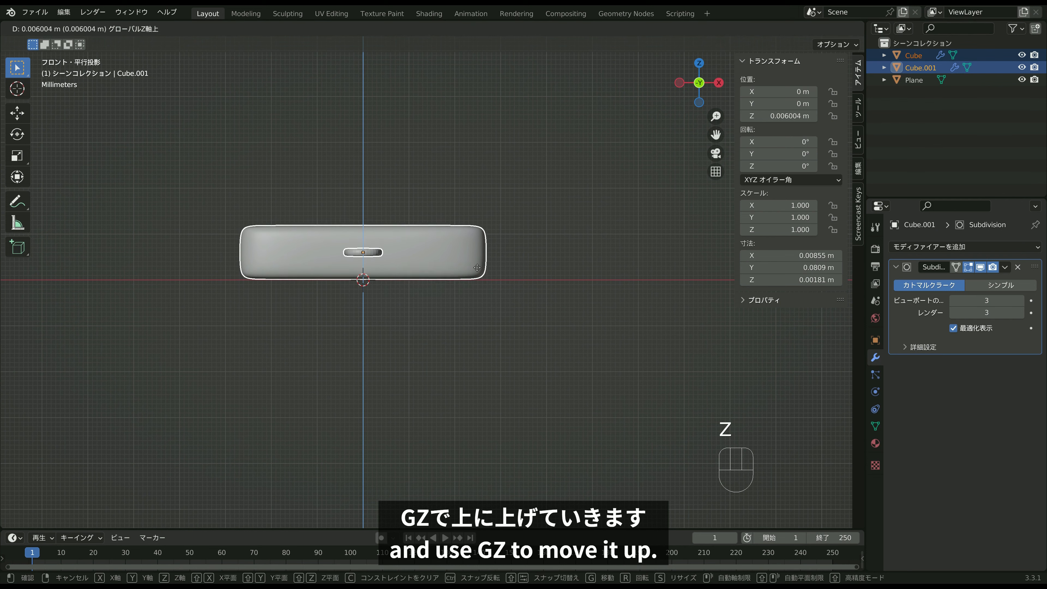
pyautogui.click(477, 270)
pyautogui.scroll(2, 461, 275)
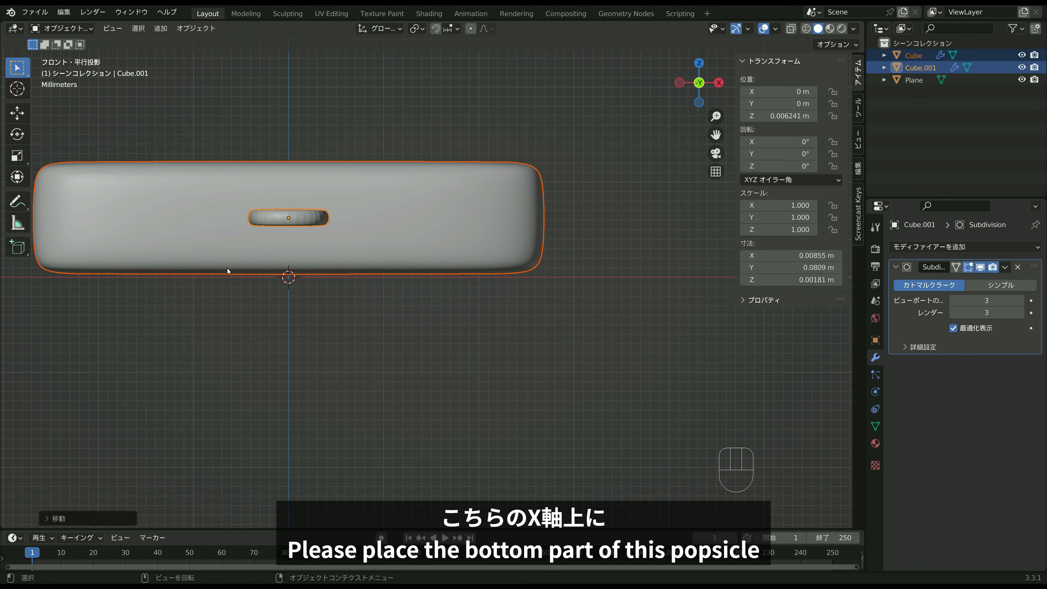
pyautogui.press('g')
pyautogui.press('z')
pyautogui.click(363, 293)
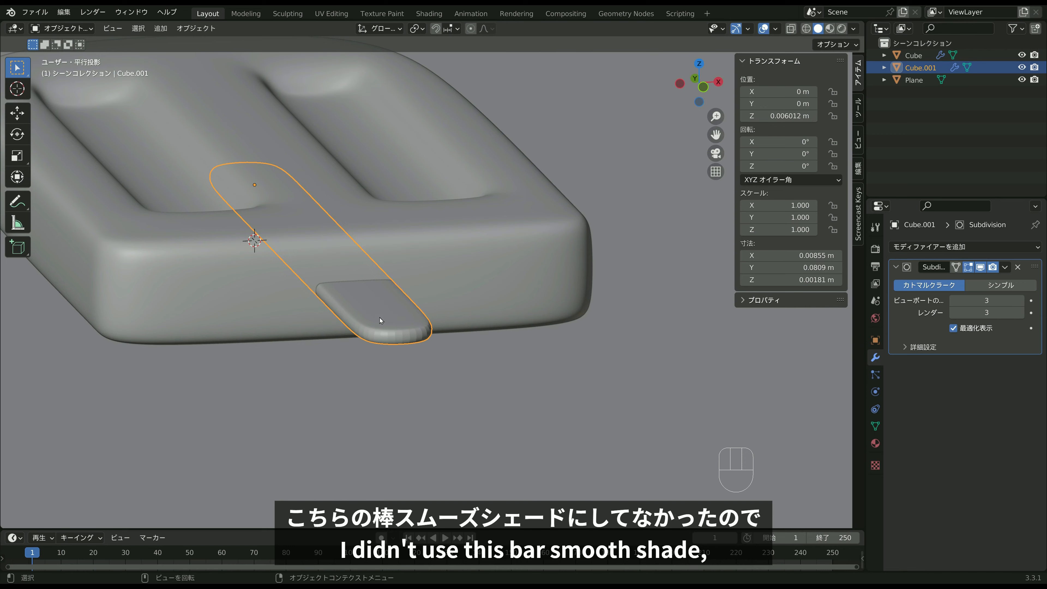
# Apply smooth shading to the popsicle stick.
pyautogui.scroll(-2, 380, 318)
pyautogui.moveTo(385, 278); pyautogui.dragTo(394, 292, button='middle')
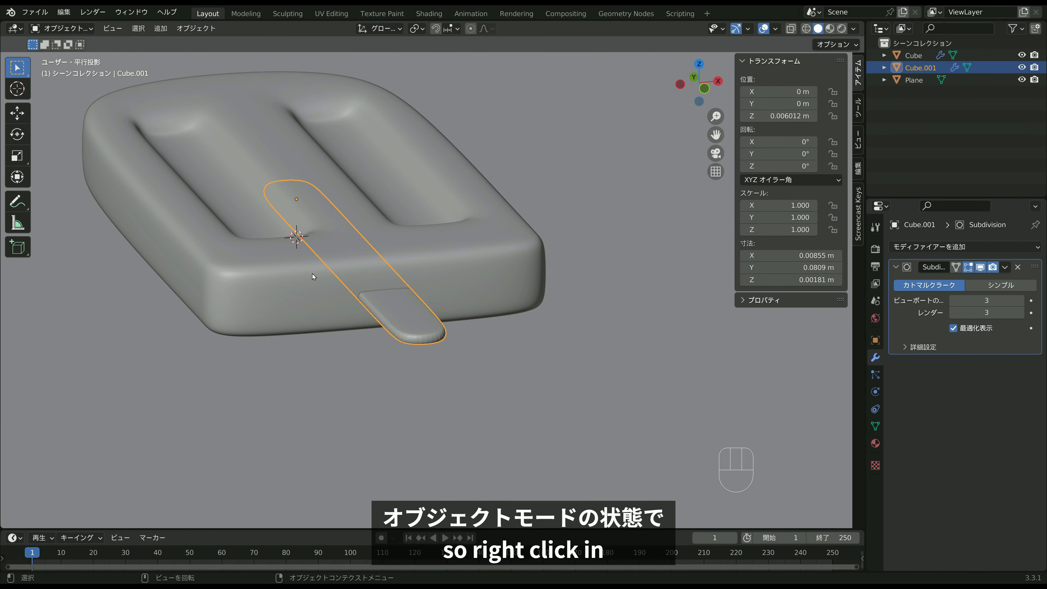
pyautogui.rightClick(313, 274)
pyautogui.click(366, 273)
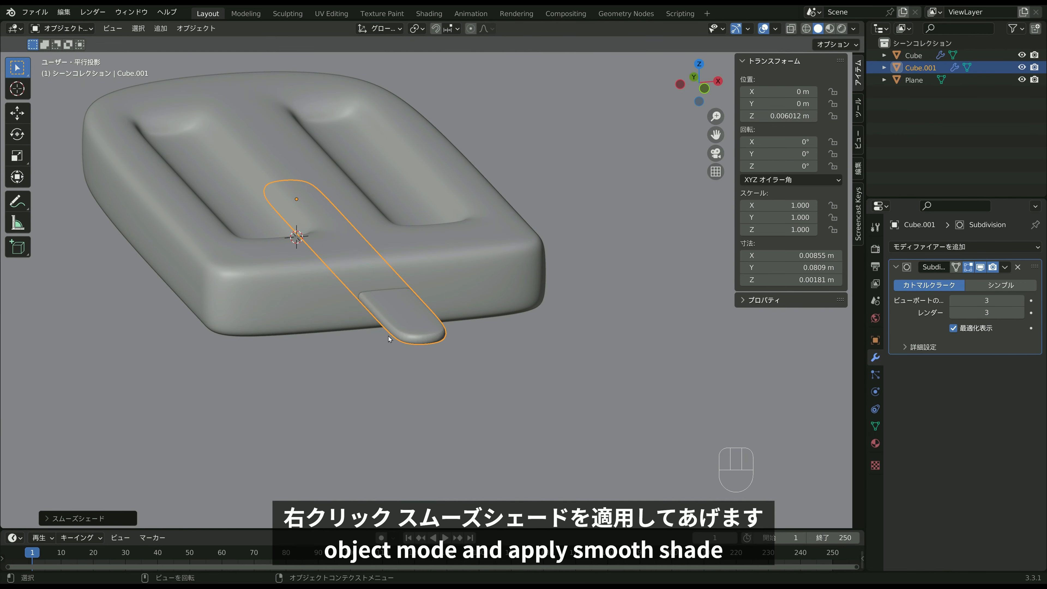
pyautogui.scroll(-3, 420, 214)
pyautogui.moveTo(420, 215); pyautogui.dragTo(406, 298, button='middle')
pyautogui.scroll(-2, 409, 289)
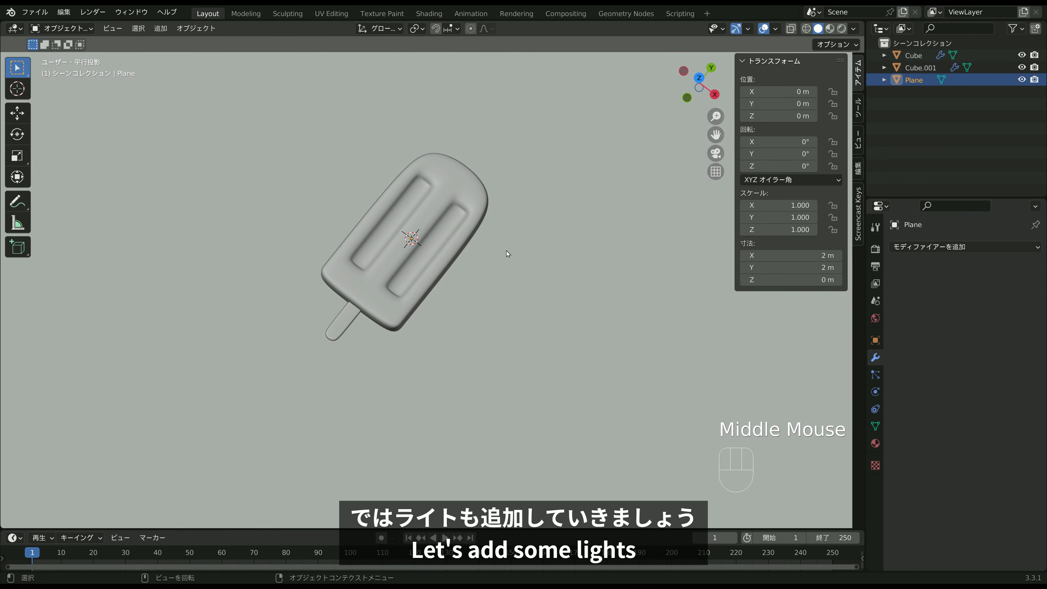
# Switch the viewport to rendered preview and open the render settings to check that the engine is Cycles.
pyautogui.click(842, 28)
pyautogui.click(876, 250)
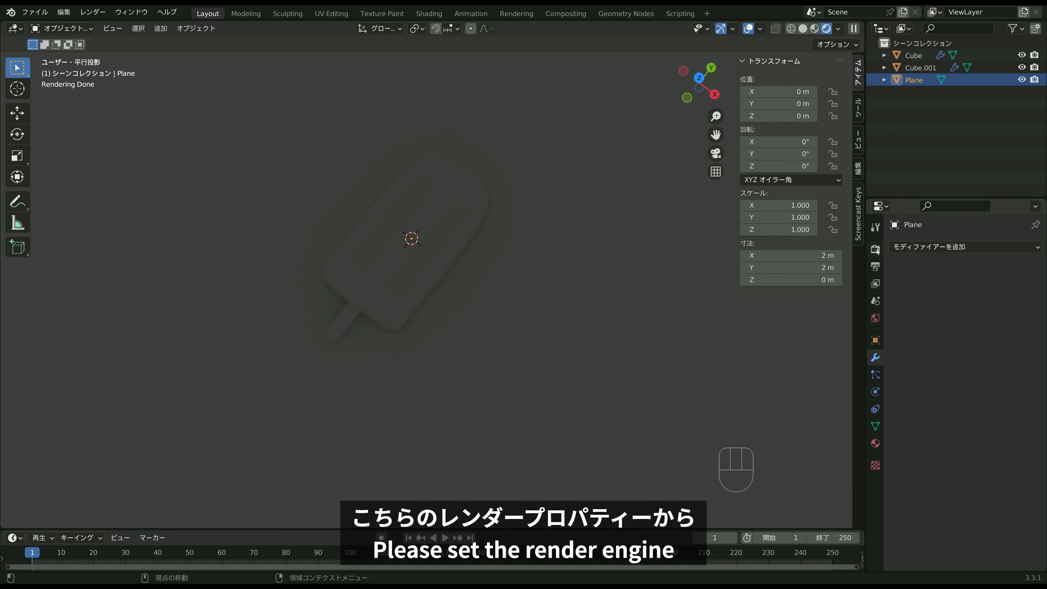
pyautogui.click(875, 249)
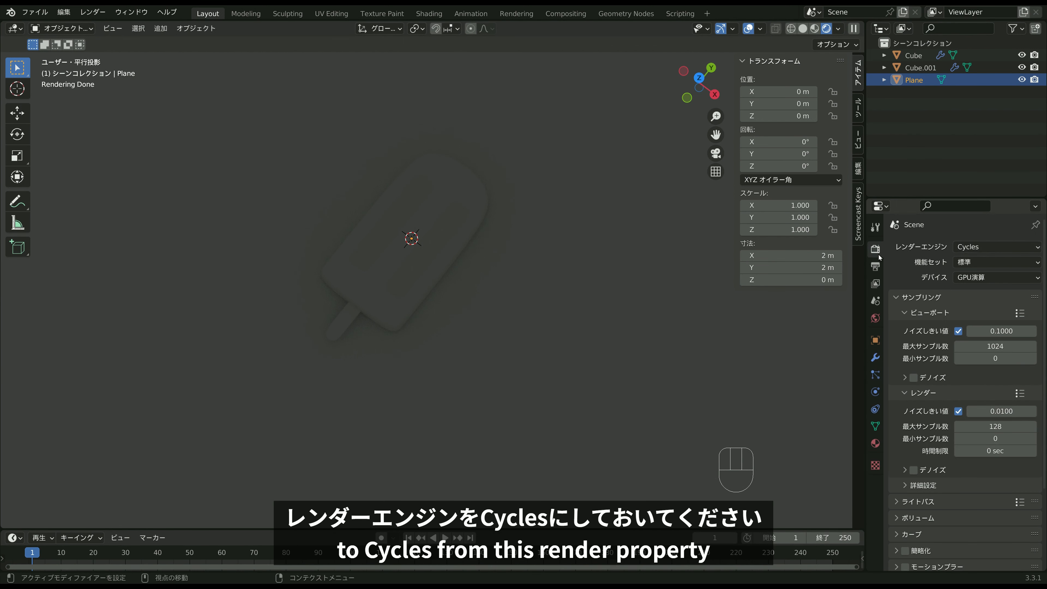
# Add a Sun light at the origin.
pyautogui.moveTo(489, 270); pyautogui.dragTo(504, 265, button='middle')
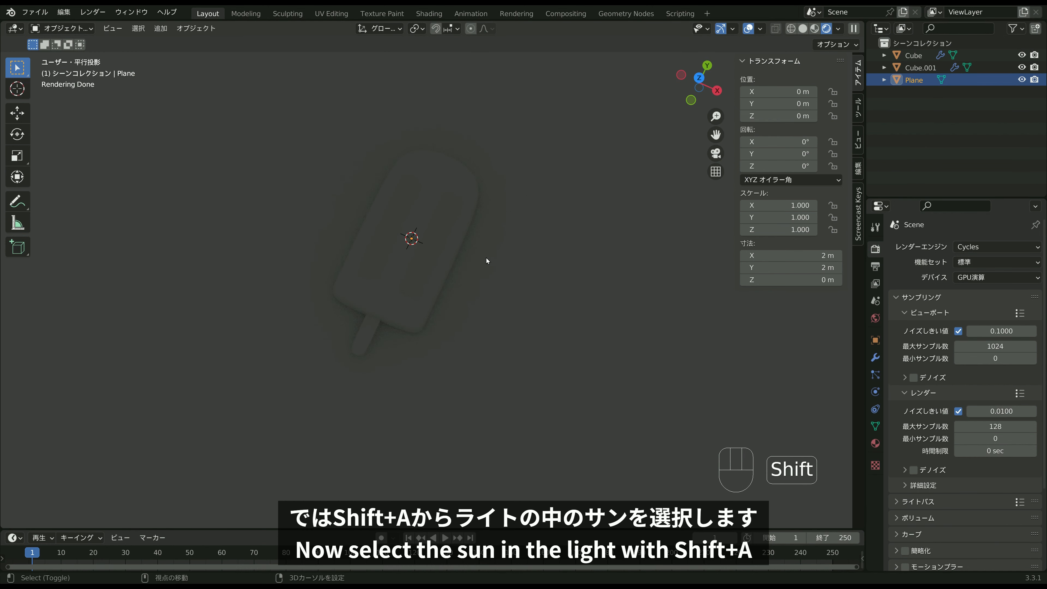
pyautogui.hotkey('shift', 'a')
pyautogui.moveTo(486, 259)
pyautogui.click(531, 268)
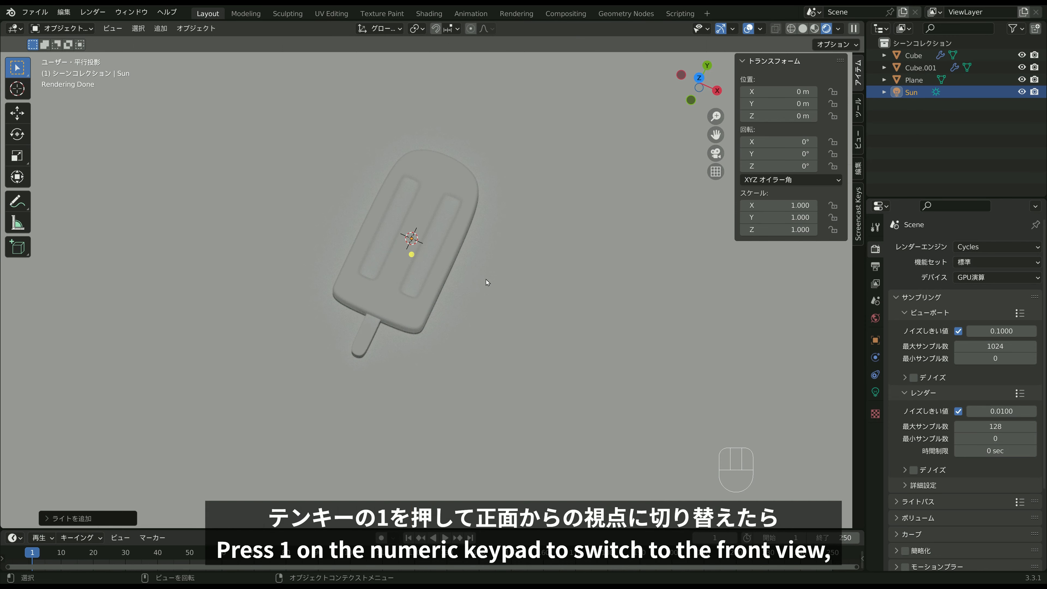
# In front view, rotate the sun light to about -55° around Y.
pyautogui.press('KP_1')
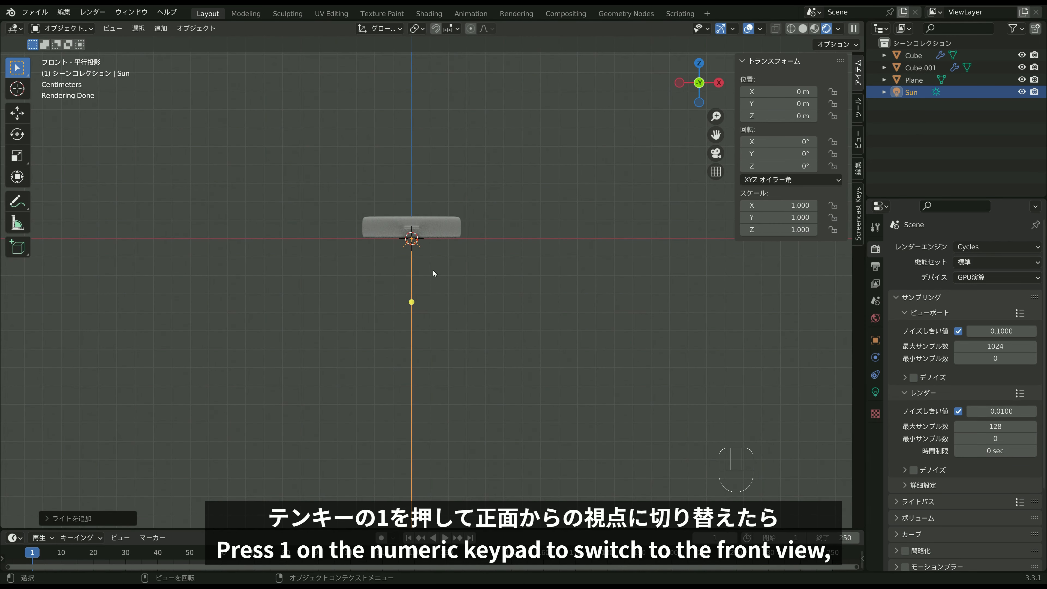
pyautogui.press('r')
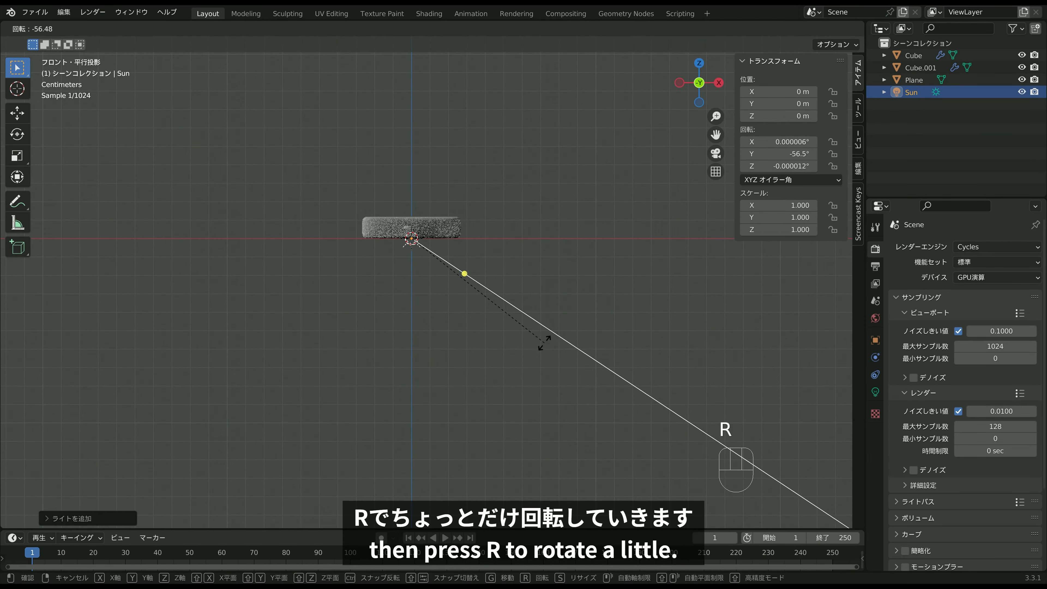
pyautogui.click(518, 296)
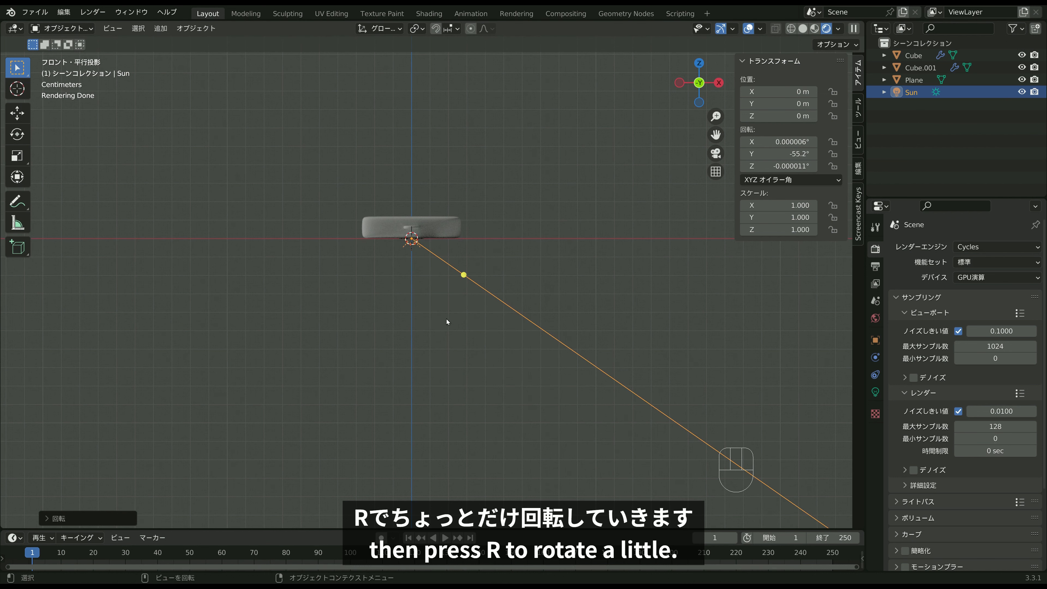
# In side view, tilt the sun light to a rotation of about X -51°, Y -42°, Z 40° so it shines from the popsicle's upper left.
pyautogui.press('KP_3')
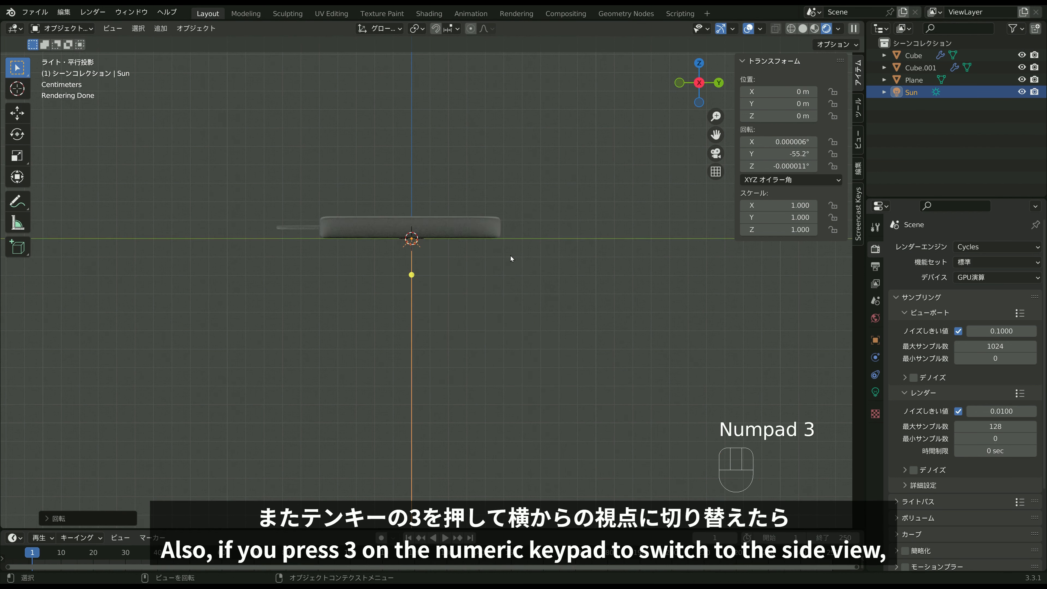
pyautogui.press('r')
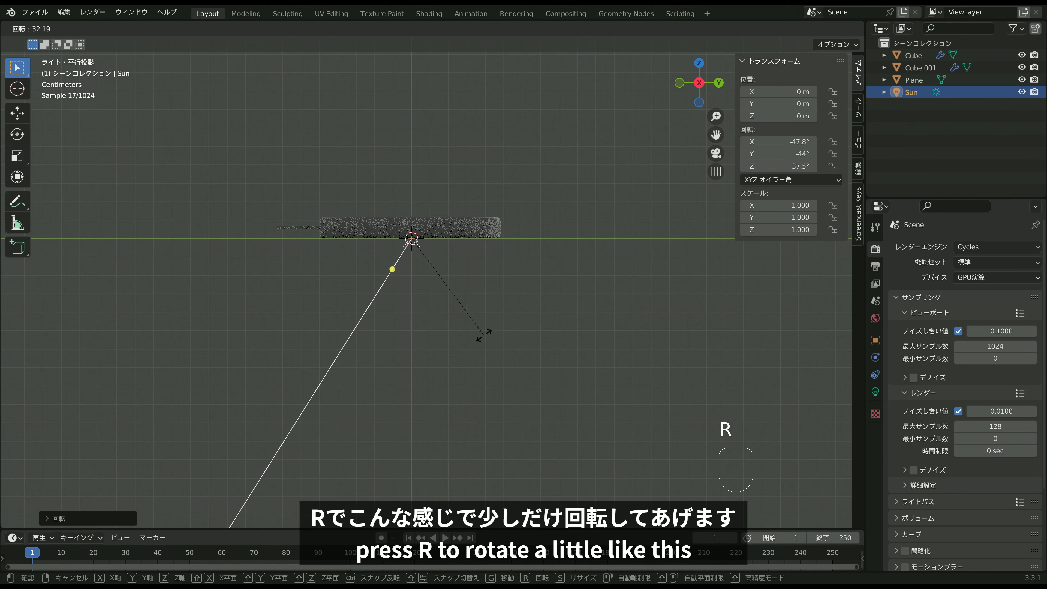
pyautogui.click(477, 339)
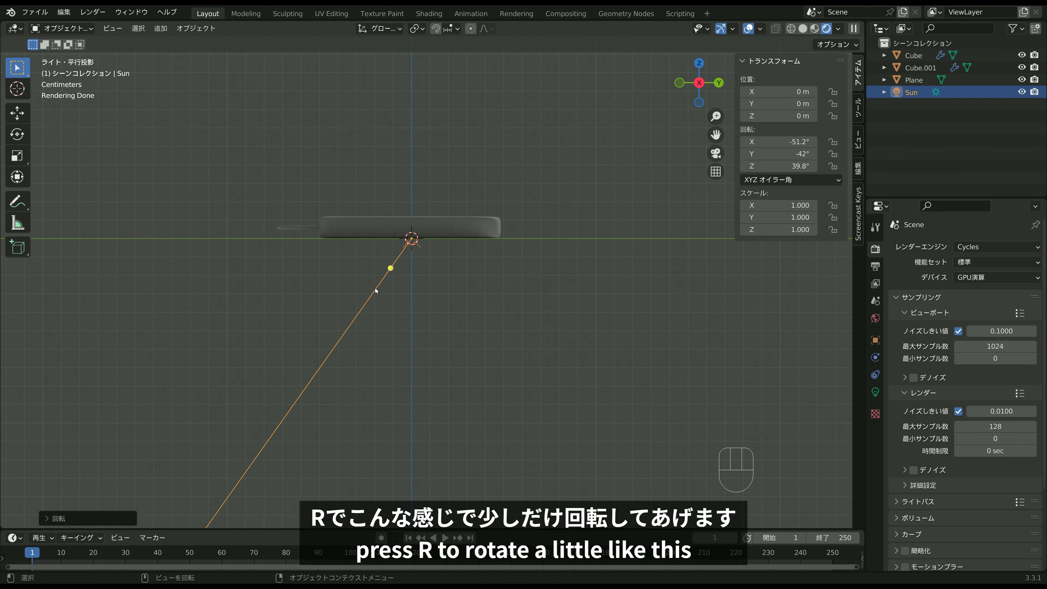
pyautogui.moveTo(420, 280); pyautogui.dragTo(483, 328, button='middle')
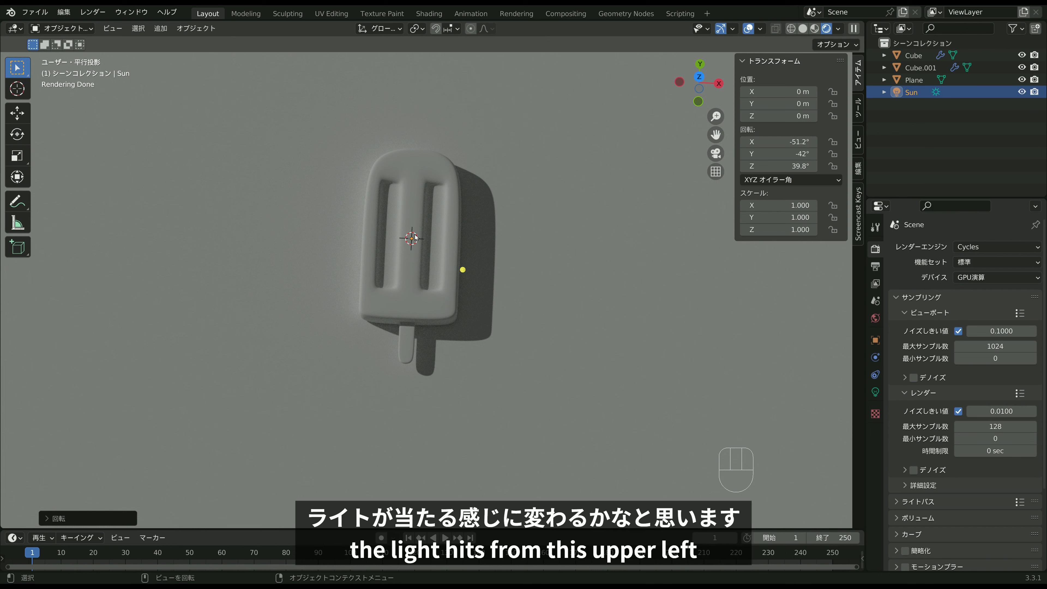
pyautogui.moveTo(400, 238); pyautogui.dragTo(447, 278, button='middle')
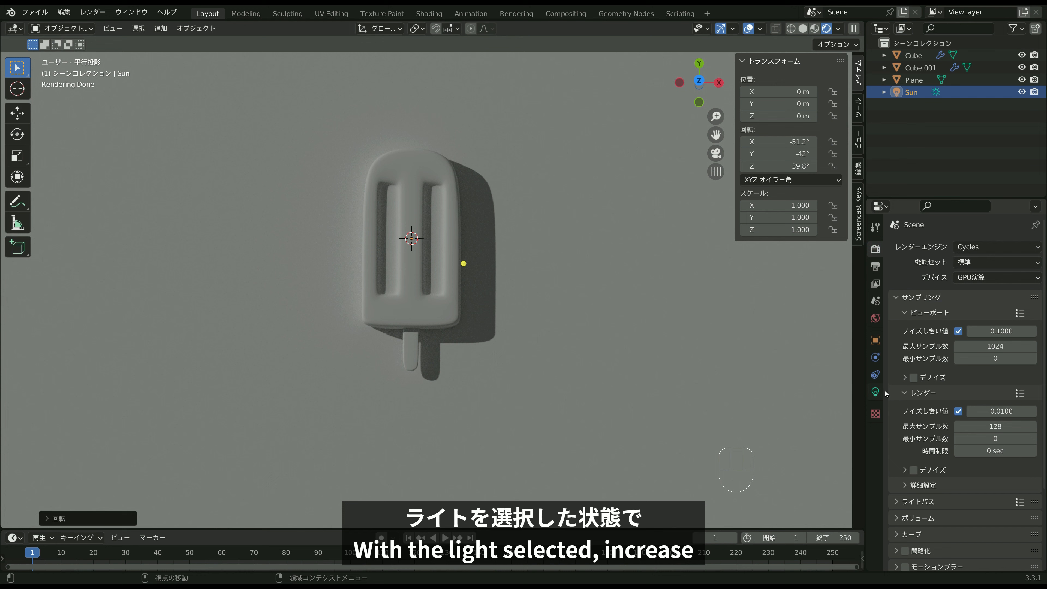
# Set the sun light's strength to 10 and its angle to 15°.
pyautogui.click(876, 392)
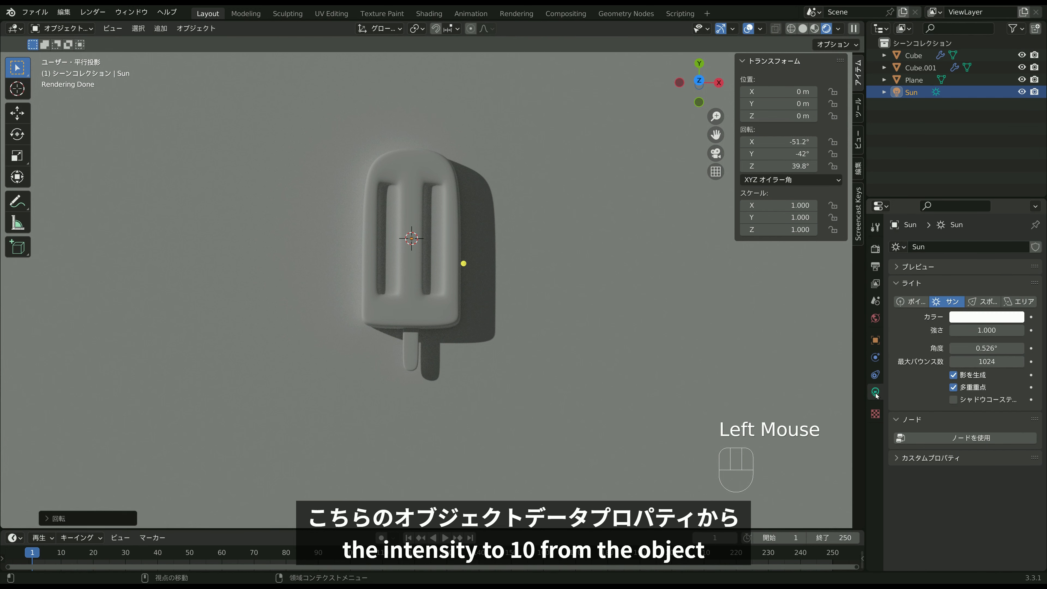
pyautogui.click(986, 330)
pyautogui.write('10')
pyautogui.press('Return')
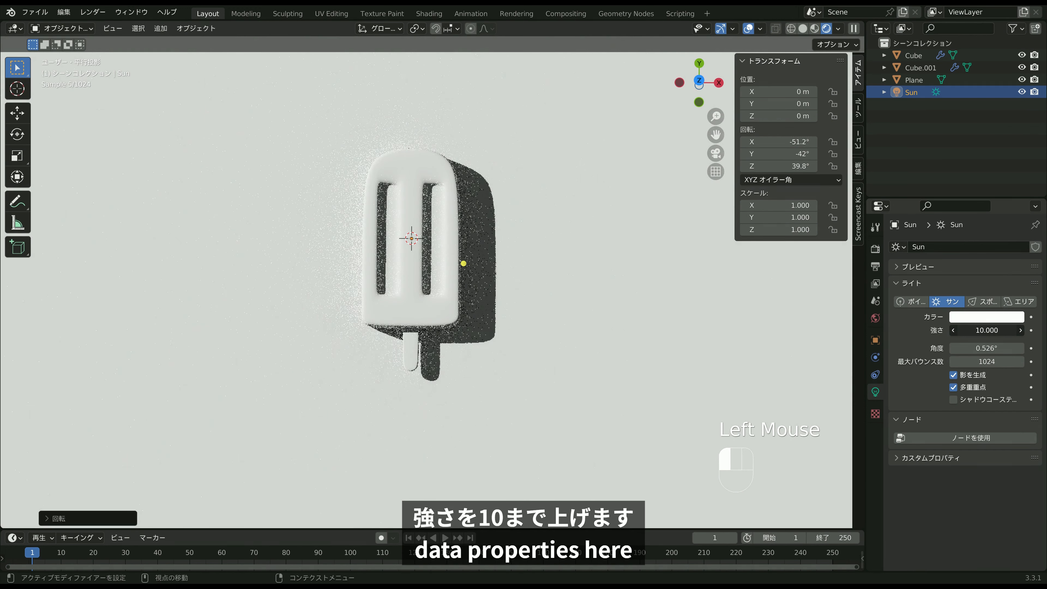
pyautogui.click(989, 344)
pyautogui.write('15')
pyautogui.press('Return')
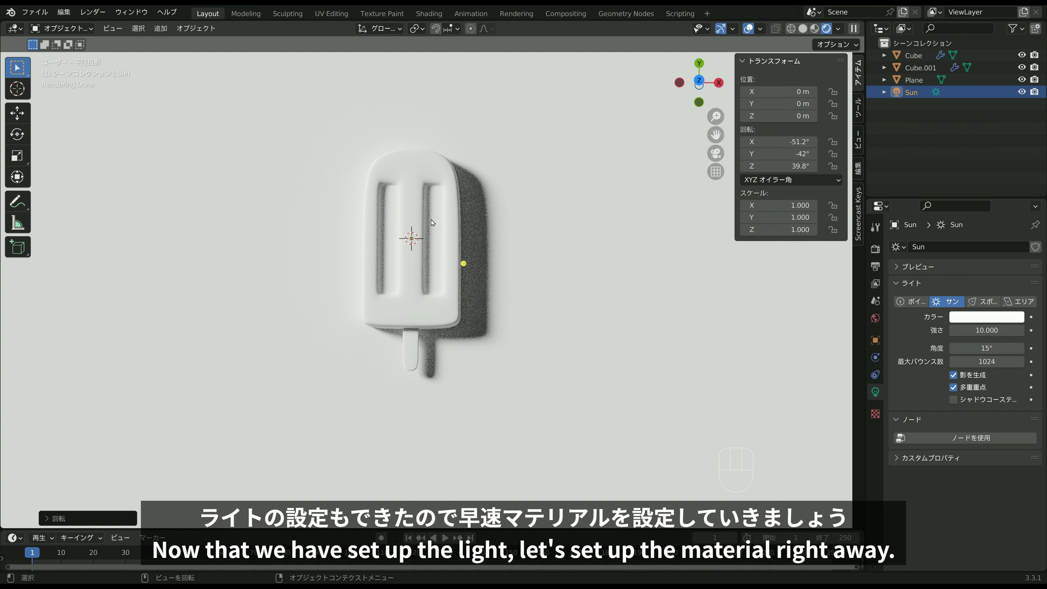
# Switch to the Shading workspace and show the popsicle from above in rendered preview.
pyautogui.click(433, 14)
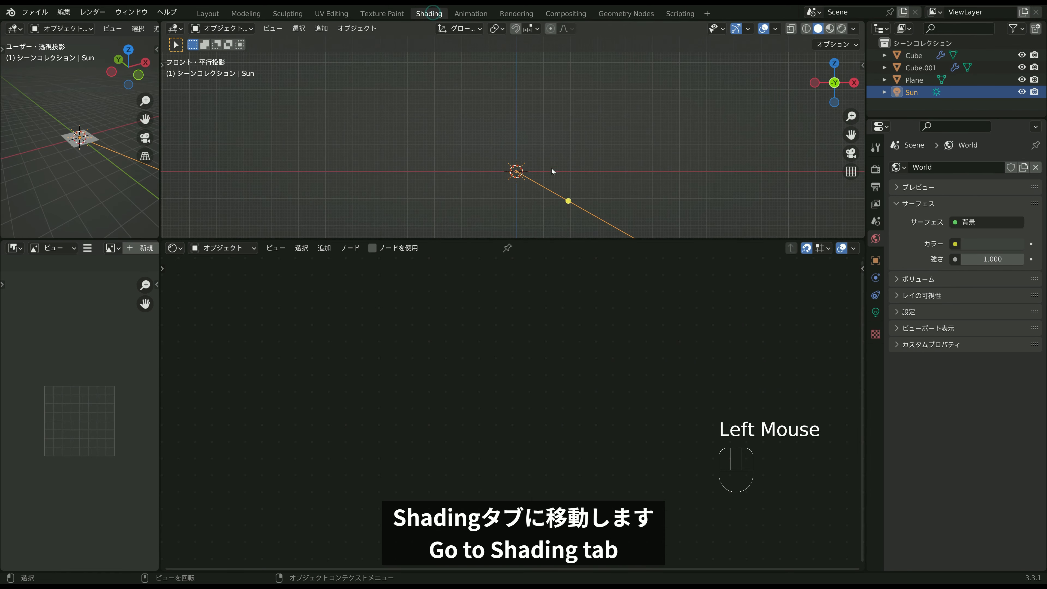
pyautogui.click(843, 29)
pyautogui.moveTo(573, 141); pyautogui.dragTo(570, 164, button='middle')
pyautogui.scroll(2, 537, 164)
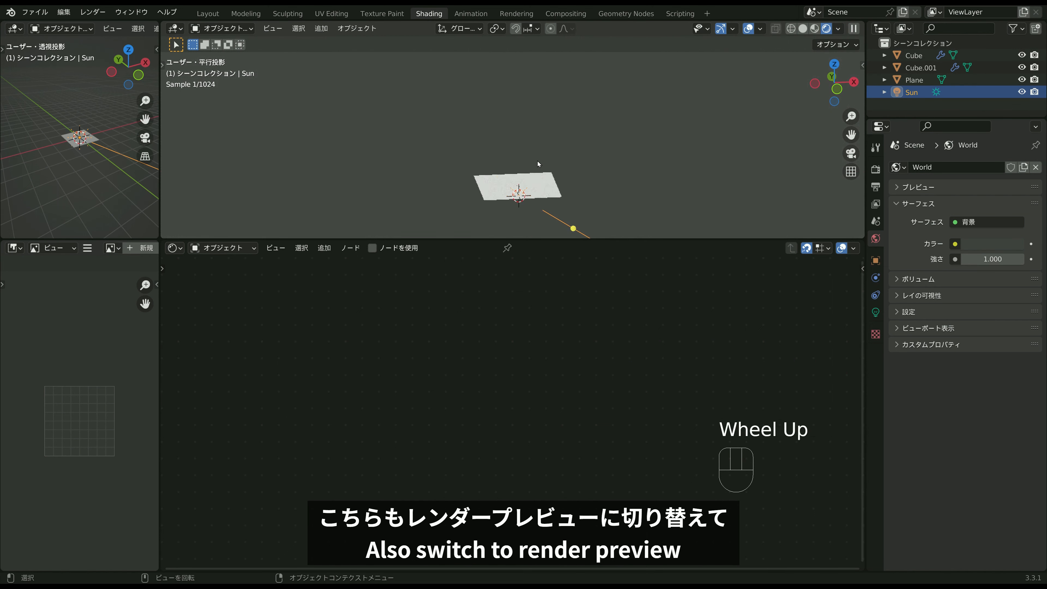
pyautogui.scroll(1, 537, 163)
pyautogui.press('KP_7')
pyautogui.scroll(2, 568, 221)
pyautogui.keyDown('shift'); pyautogui.moveTo(568, 221); pyautogui.dragTo(569, 123, button='middle'); pyautogui.keyUp('shift')
pyautogui.scroll(2, 573, 129)
pyautogui.scroll(4, 596, 127)
pyautogui.scroll(-1, 569, 124)
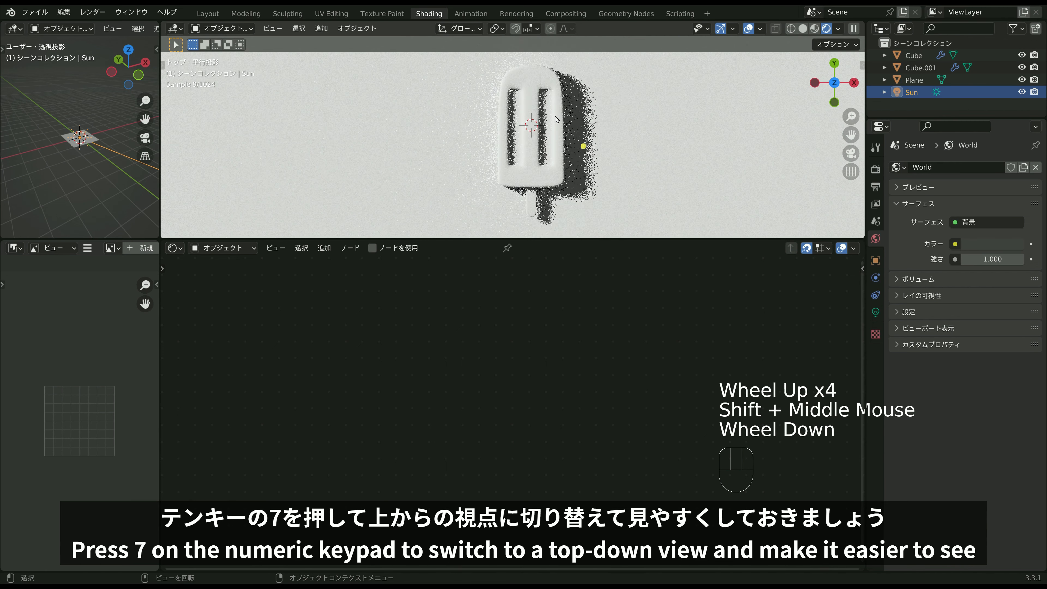
# Create a new material for the popsicle body.
pyautogui.click(543, 151)
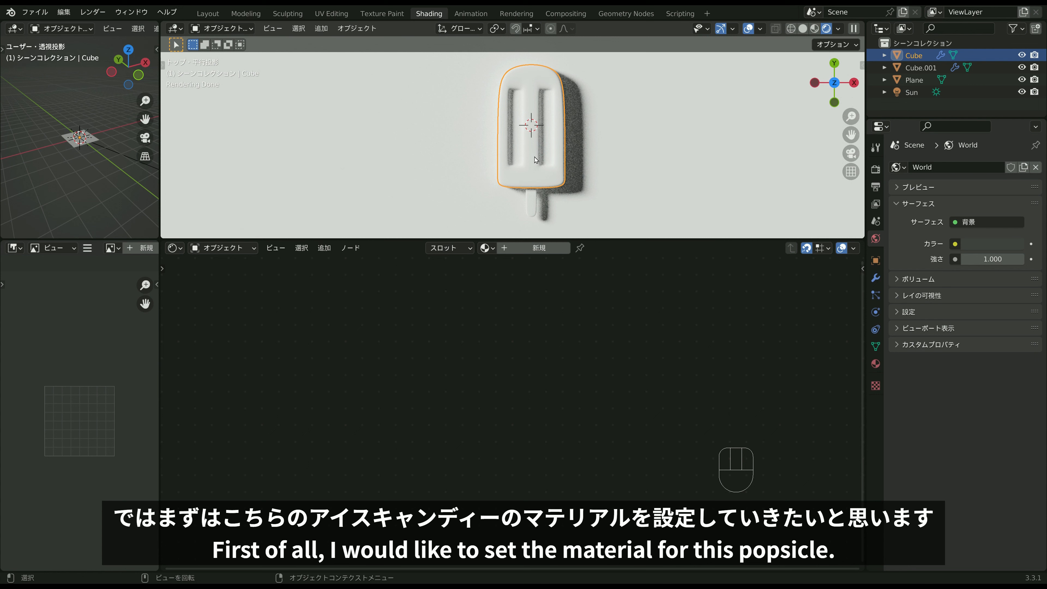
pyautogui.click(536, 248)
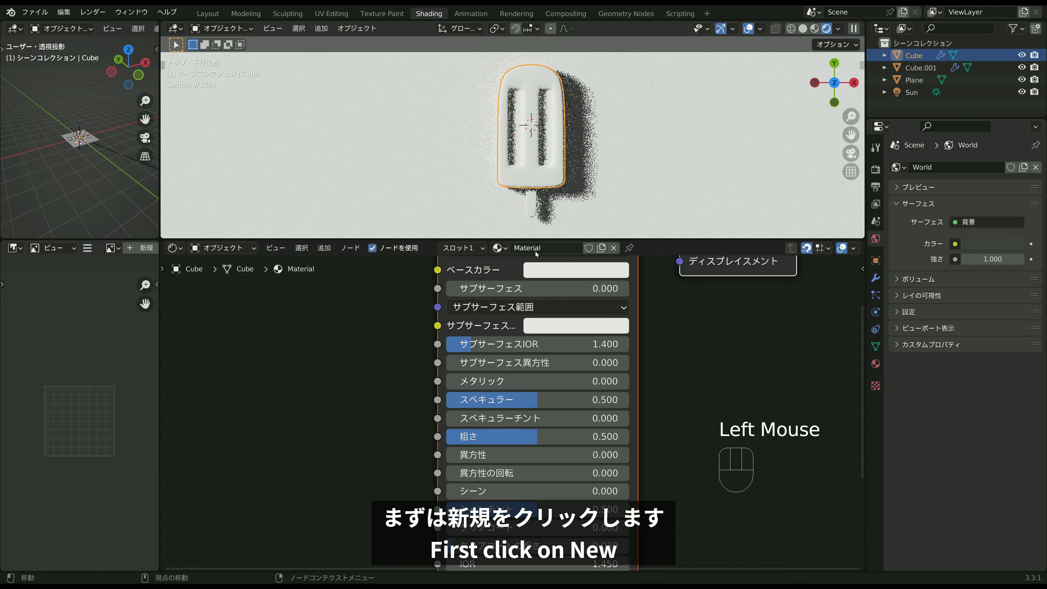
pyautogui.scroll(-3, 531, 288)
# Add Texture Coordinate, Noise Texture and Color Ramp nodes in a row before the Principled BSDF.
pyautogui.click(375, 317)
pyautogui.hotkey('shift', 'a')
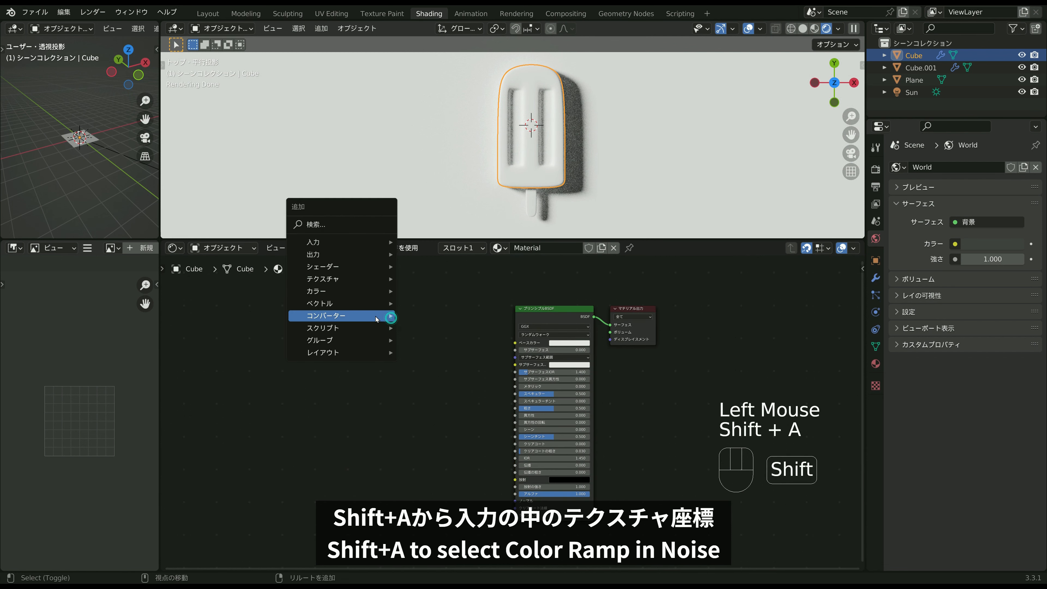
pyautogui.moveTo(349, 242)
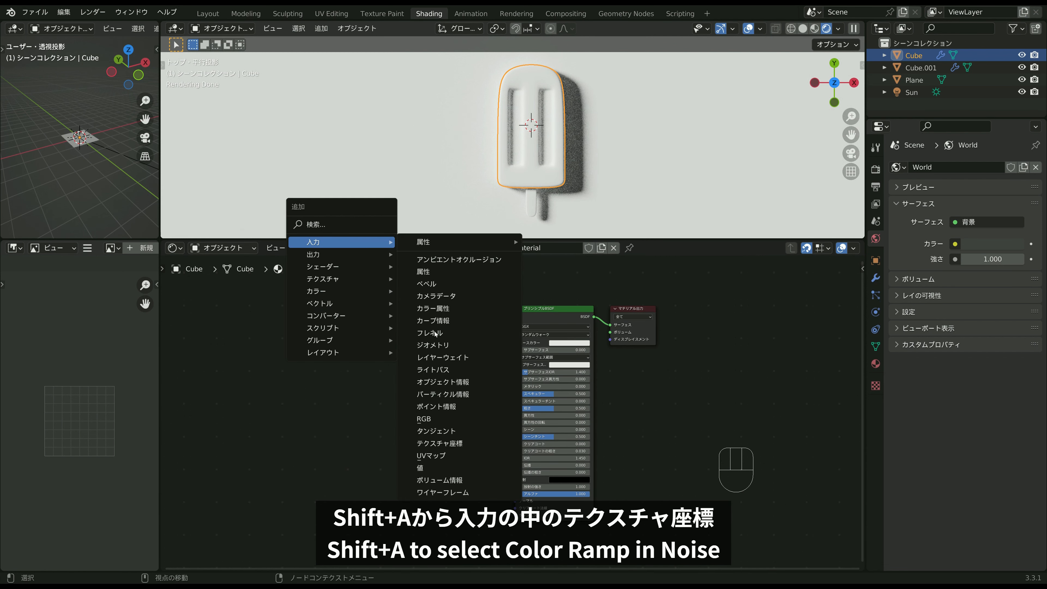
pyautogui.click(440, 443)
pyautogui.click(331, 341)
pyautogui.hotkey('shift', 'a')
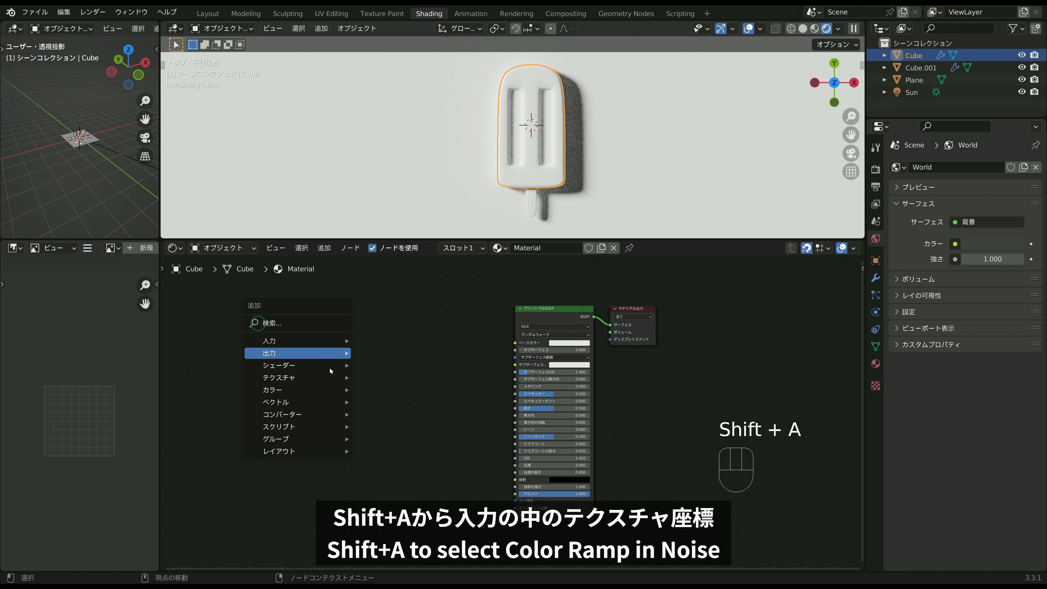
pyautogui.moveTo(325, 378)
pyautogui.click(388, 318)
pyautogui.click(389, 330)
pyautogui.hotkey('shift', 'a')
pyautogui.moveTo(376, 365)
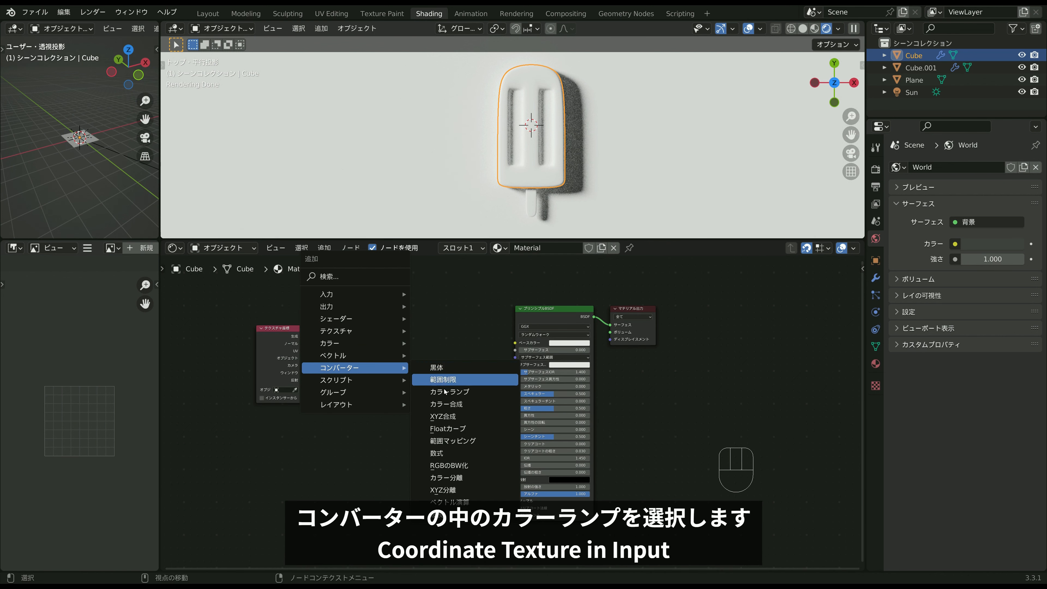
pyautogui.click(445, 391)
pyautogui.click(392, 346)
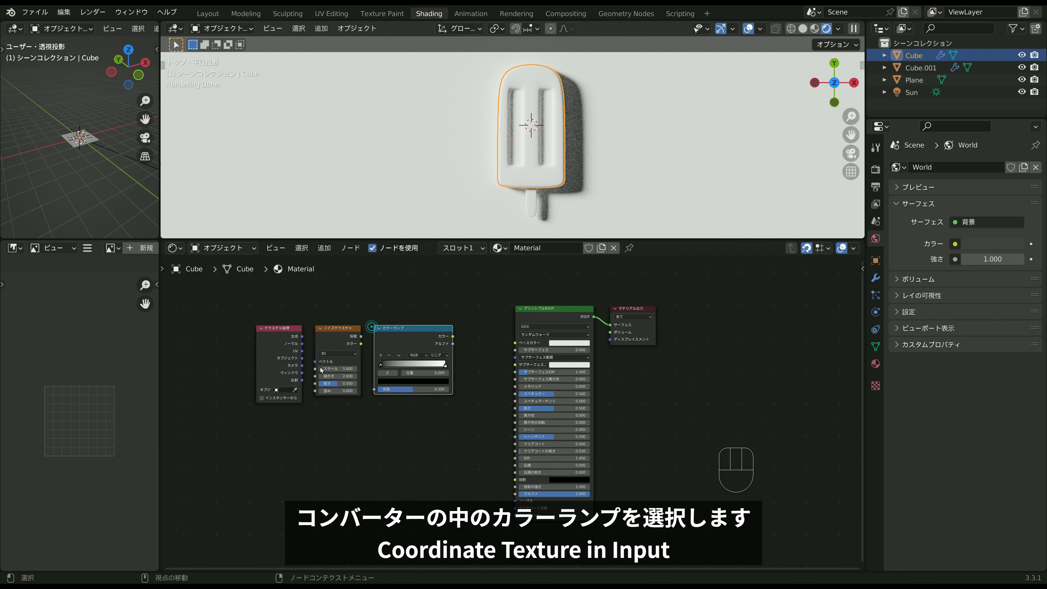
# Chain the nodes by linking Object to the noise Vector, the noise Fac to the Color Ramp Fac, and the ramp's Color to Base Color.
pyautogui.moveTo(302, 358); pyautogui.dragTo(315, 362)
pyautogui.scroll(2, 391, 392)
pyautogui.moveTo(392, 396); pyautogui.dragTo(472, 399, button='middle')
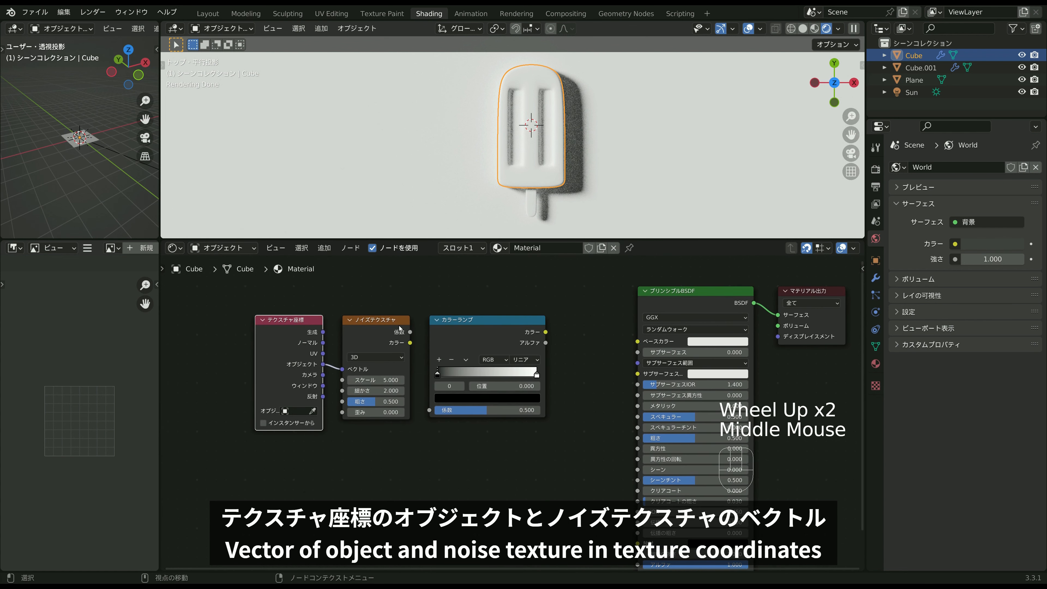
pyautogui.moveTo(407, 332); pyautogui.dragTo(433, 407)
pyautogui.moveTo(545, 332); pyautogui.dragTo(648, 338)
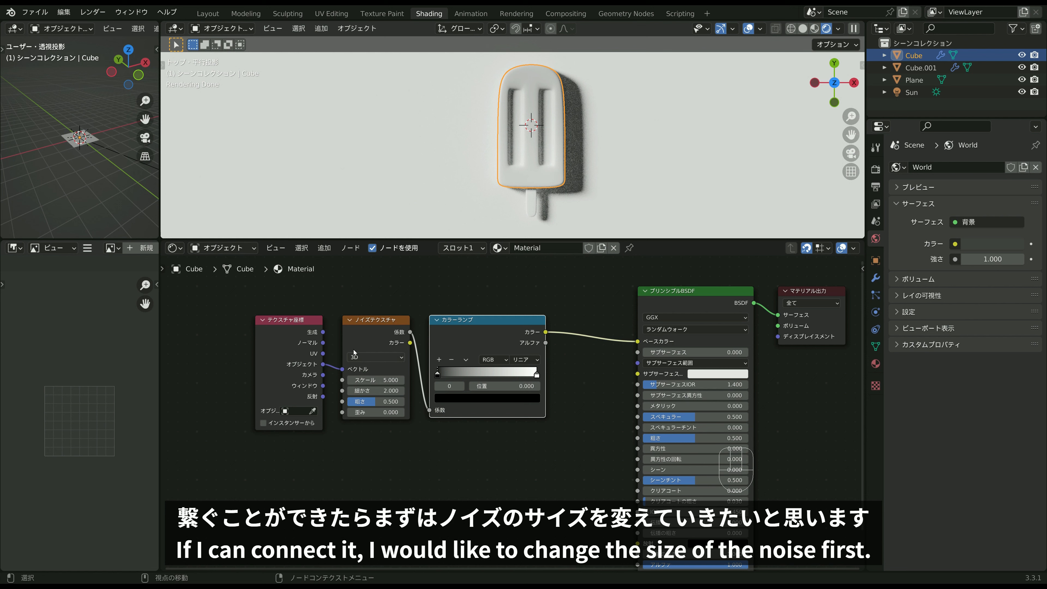
# Set the Noise Texture's Scale to 50 and its Detail to 15.
pyautogui.click(384, 335)
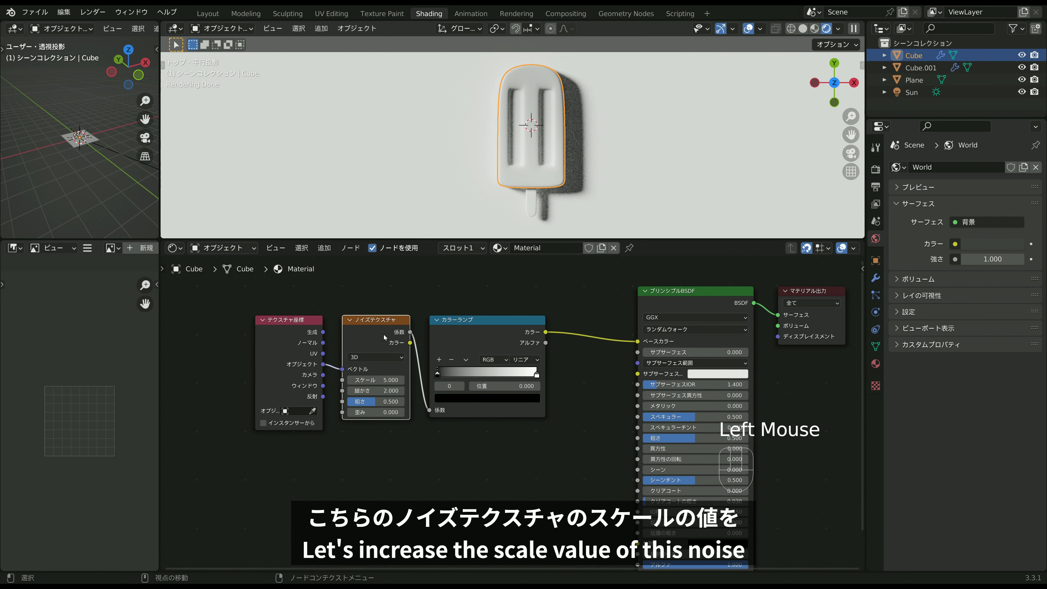
pyautogui.click(398, 380)
pyautogui.write('50')
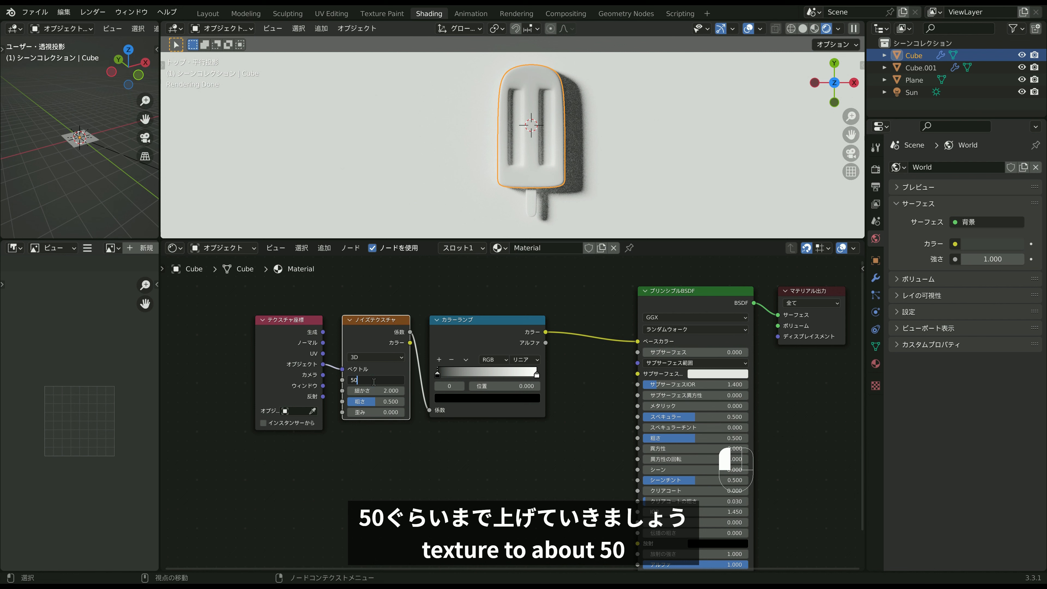
pyautogui.press('Return')
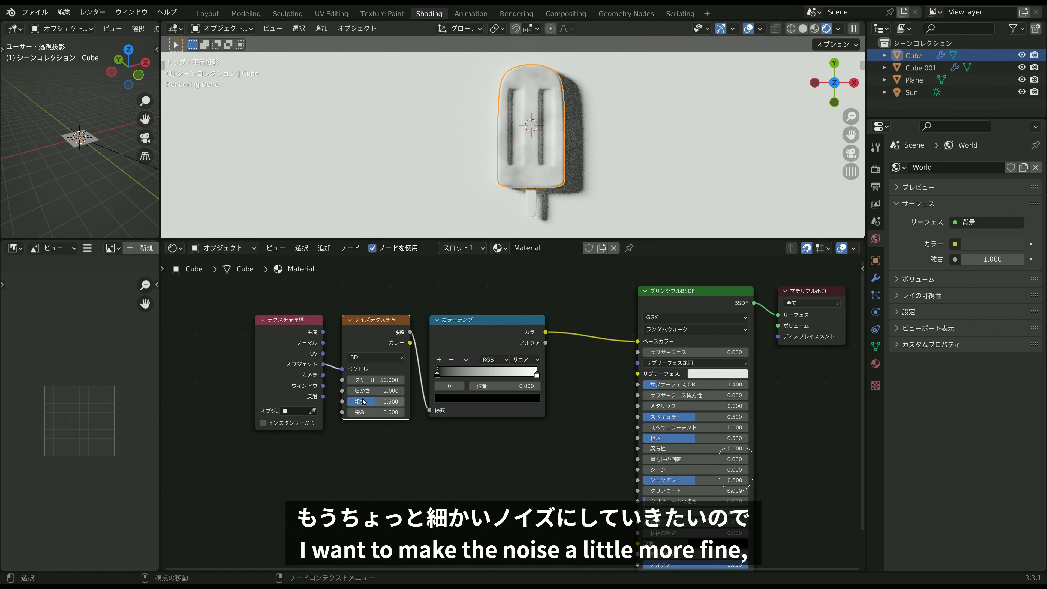
pyautogui.moveTo(366, 392); pyautogui.dragTo(367, 393)
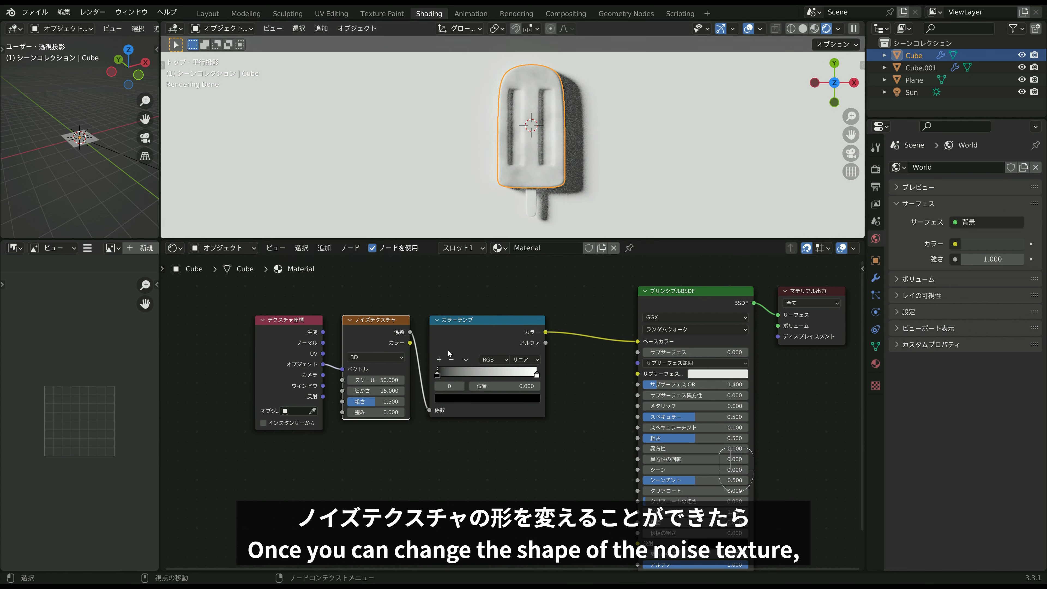
# Recolour the Color Ramp's black stop to a dark navy blue with hue about 0.648, saturation 0.874 and value 0.037.
pyautogui.click(453, 398)
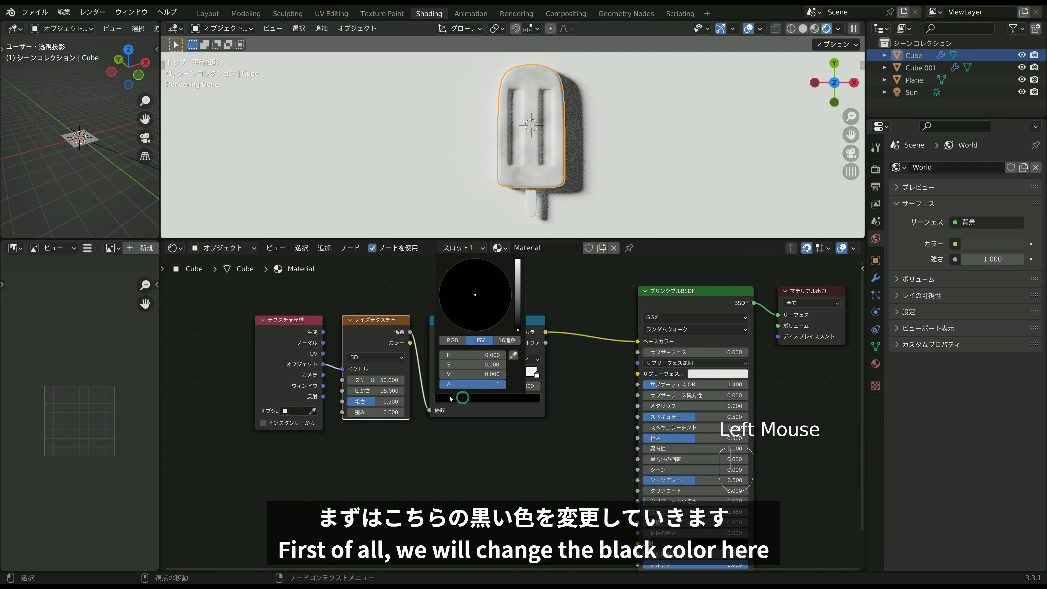
pyautogui.click(518, 315)
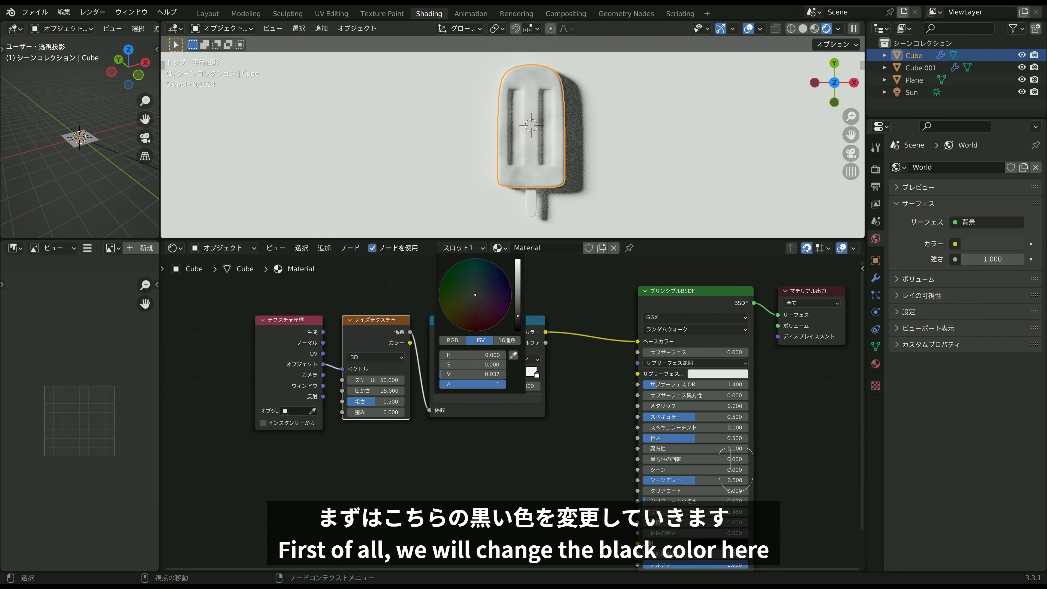
pyautogui.click(494, 279)
pyautogui.moveTo(495, 280); pyautogui.dragTo(495, 276)
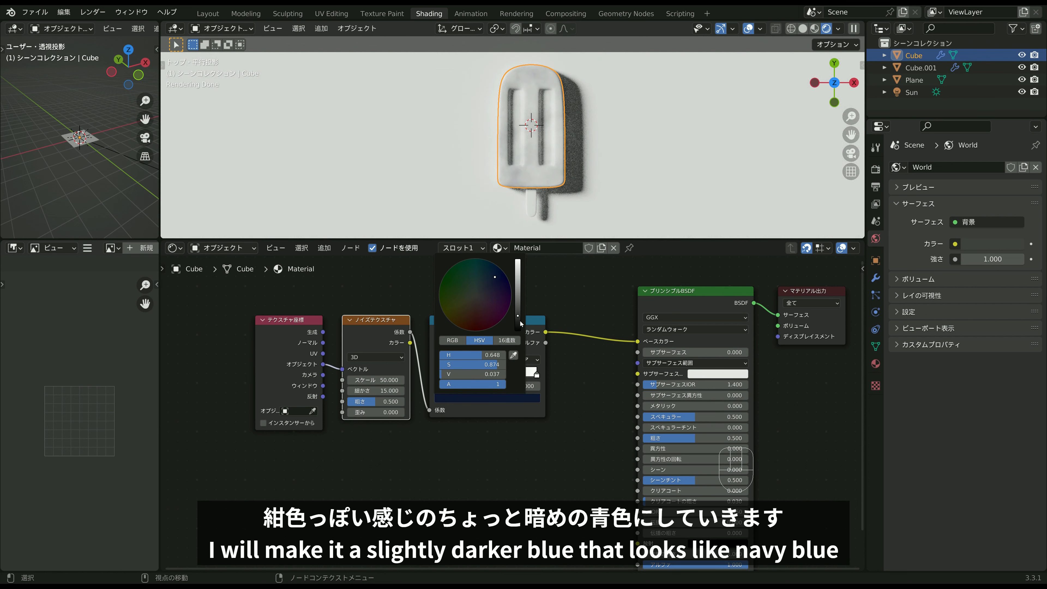
pyautogui.click(528, 399)
pyautogui.moveTo(518, 316); pyautogui.dragTo(492, 280)
pyautogui.click(484, 281)
pyautogui.hotkey('ctrl', 'z')
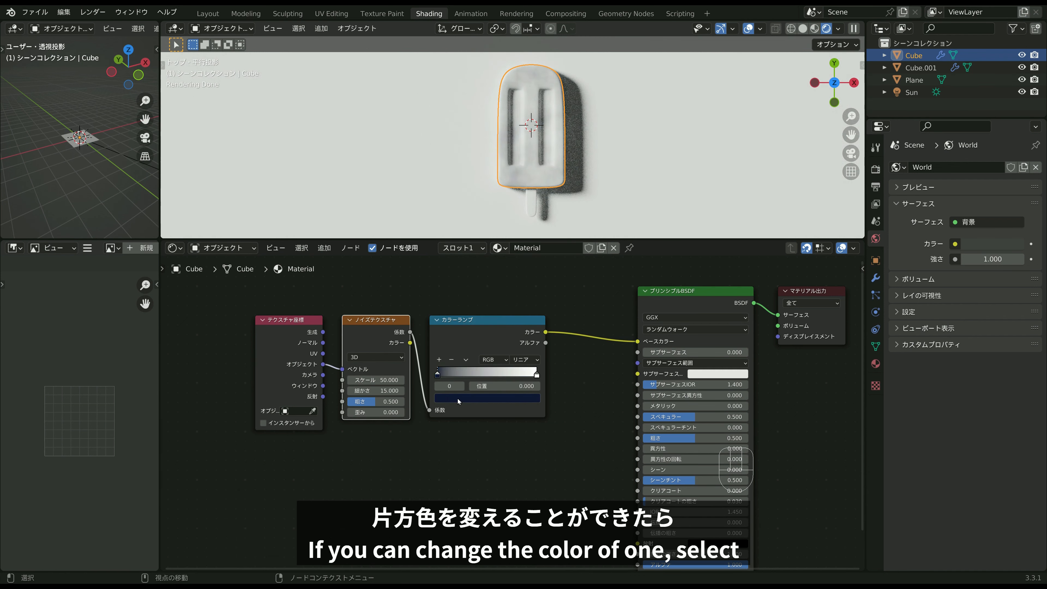
# Recolour the white stop to light blue (hue about 0.566, saturation 0.763) and move both stops inward, the light one to about 0.703.
pyautogui.click(536, 375)
pyautogui.click(509, 399)
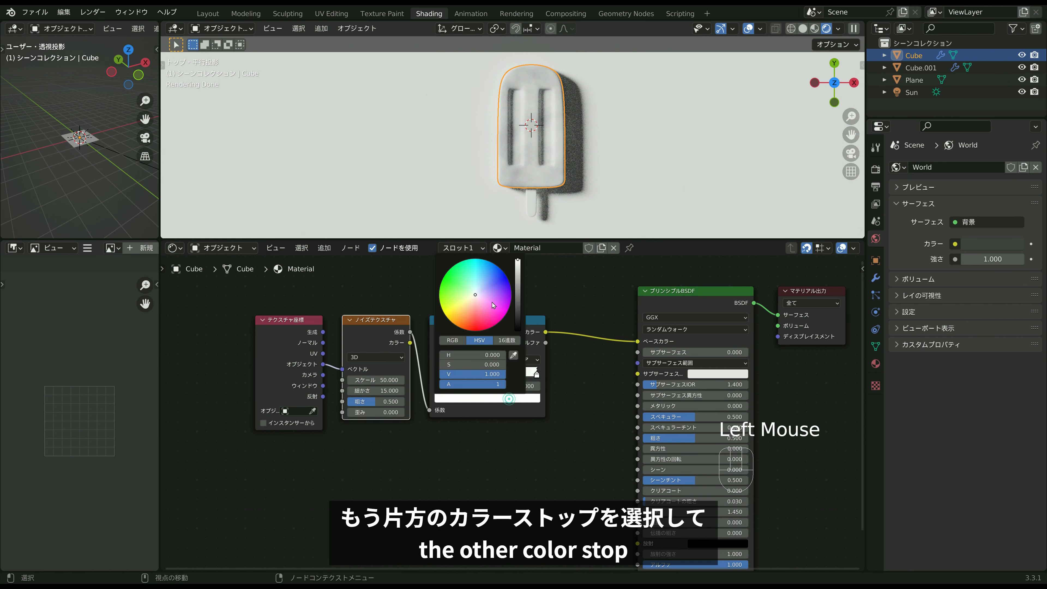
pyautogui.click(482, 279)
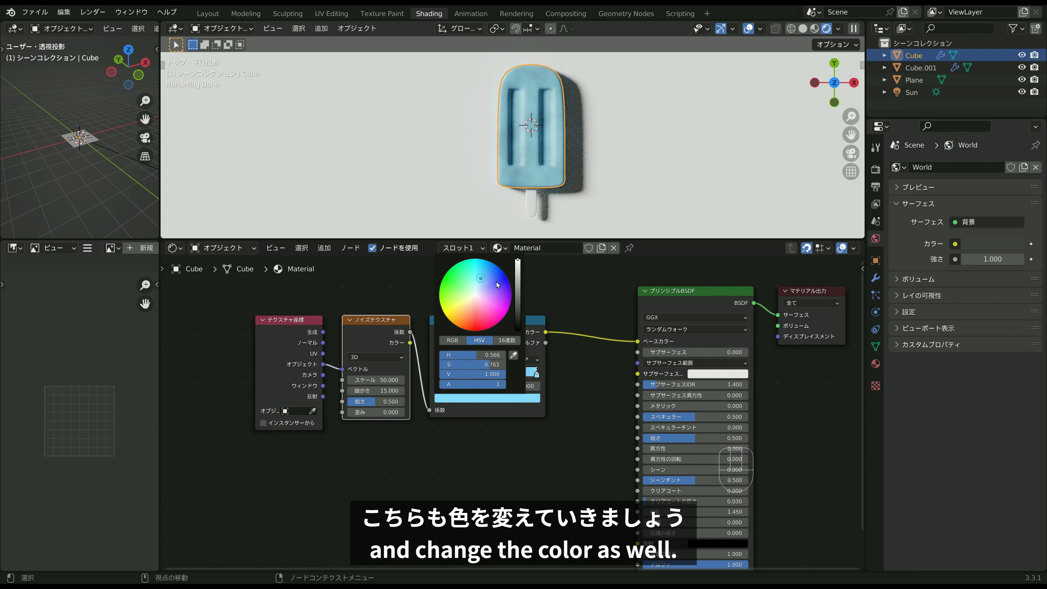
pyautogui.moveTo(442, 376); pyautogui.dragTo(466, 375)
pyautogui.moveTo(535, 375); pyautogui.dragTo(511, 374)
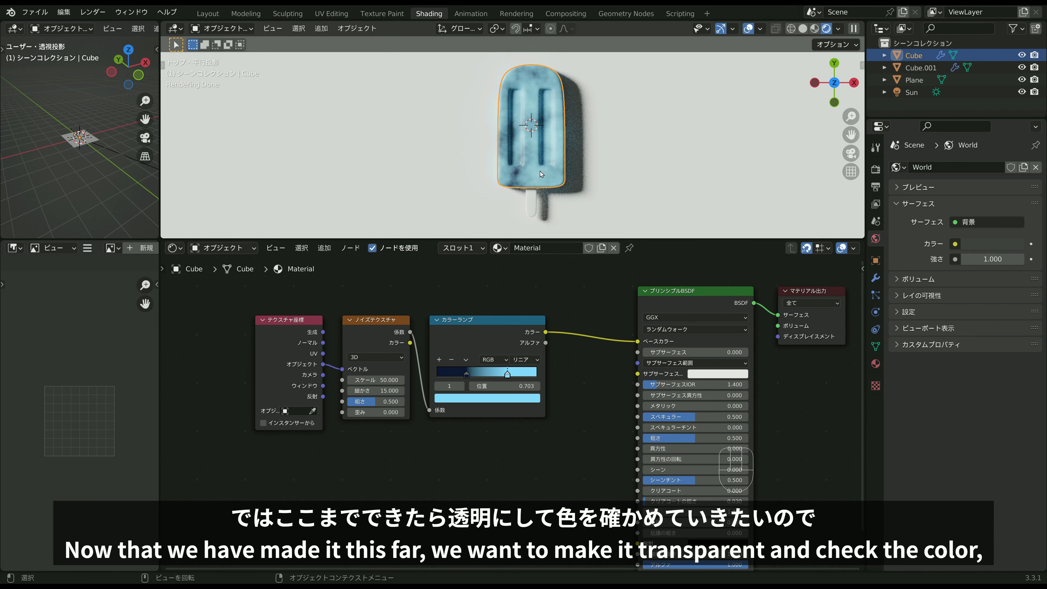
# Make the popsicle material transparent and glossy with Transmission 1.0 and Roughness 0.2 on the Principled BSDF.
pyautogui.moveTo(660, 514); pyautogui.dragTo(650, 472, button='middle')
pyautogui.moveTo(652, 484); pyautogui.dragTo(742, 482)
pyautogui.moveTo(742, 482); pyautogui.dragTo(666, 482, button='middle')
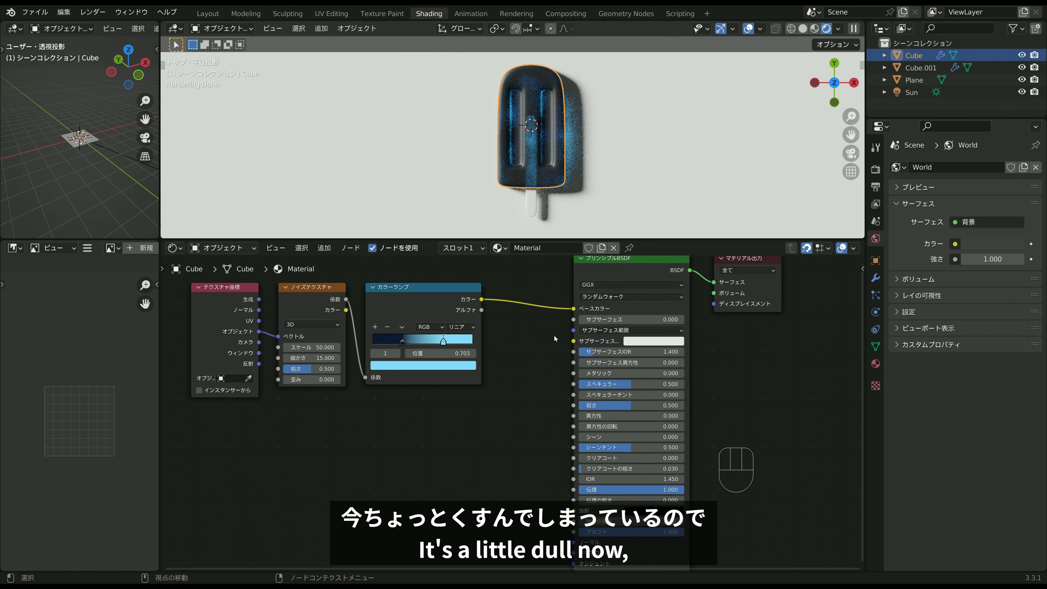
pyautogui.click(622, 405)
pyautogui.write('0.2')
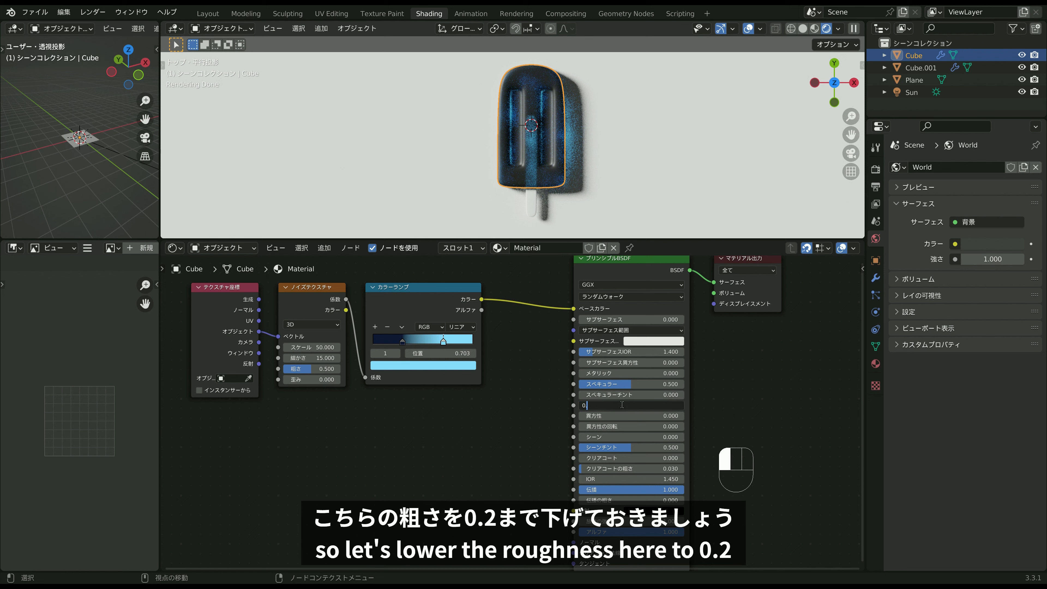
pyautogui.press('Return')
pyautogui.moveTo(553, 147)
pyautogui.mouseDown(button='middle')
pyautogui.moveTo(579, 129)
pyautogui.moveTo(554, 164)
pyautogui.mouseUp(button='middle')
pyautogui.press('KP_7')
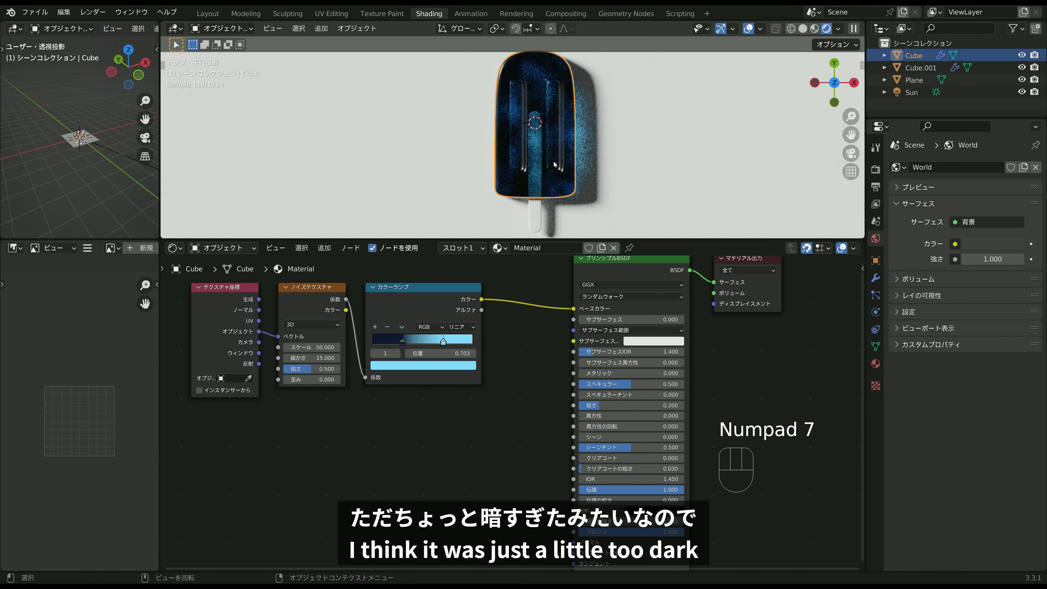
# Brighten the popsicle by moving the Color Ramp's light stop to about 0.511 and shifting its colour to cyan.
pyautogui.scroll(2, 545, 329)
pyautogui.moveTo(478, 346); pyautogui.dragTo(470, 346)
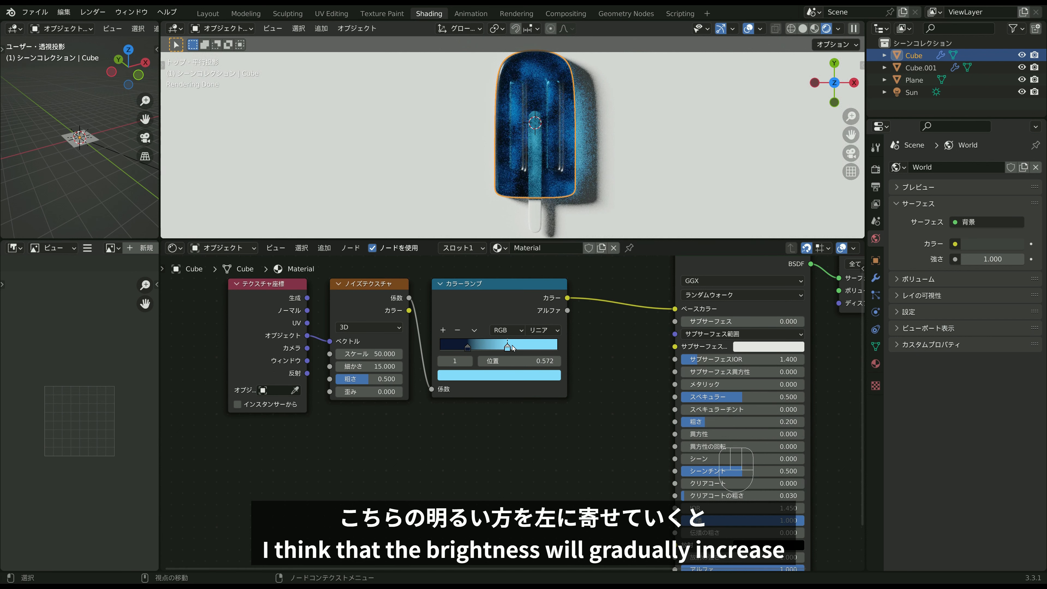
pyautogui.moveTo(510, 345); pyautogui.dragTo(465, 346)
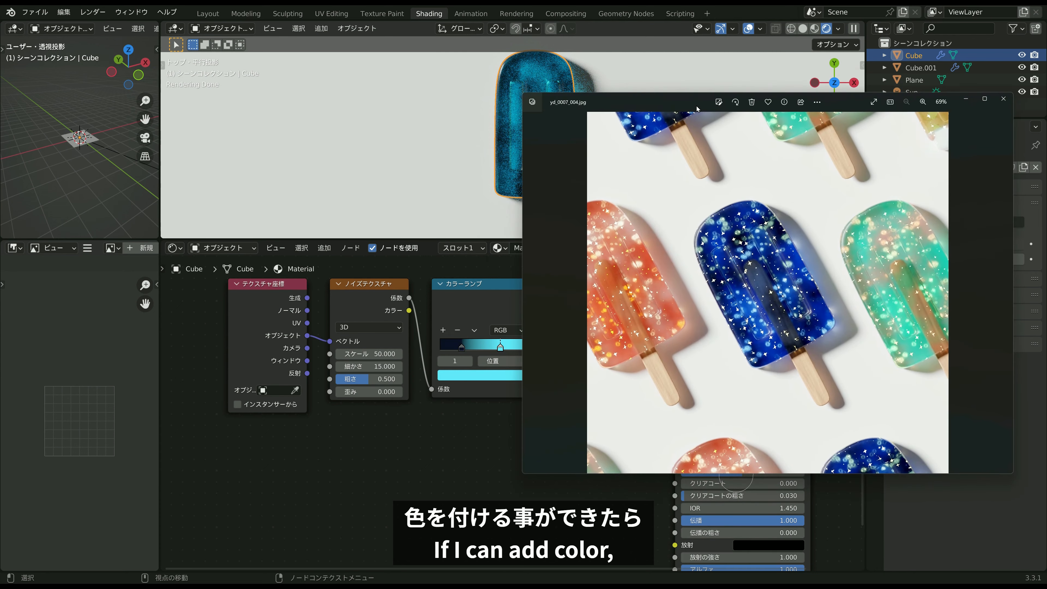
# Examine the glitter pattern in the popsicle reference image yd_0007_004.jpg, then minimise it.
pyautogui.moveTo(696, 105); pyautogui.dragTo(679, 86)
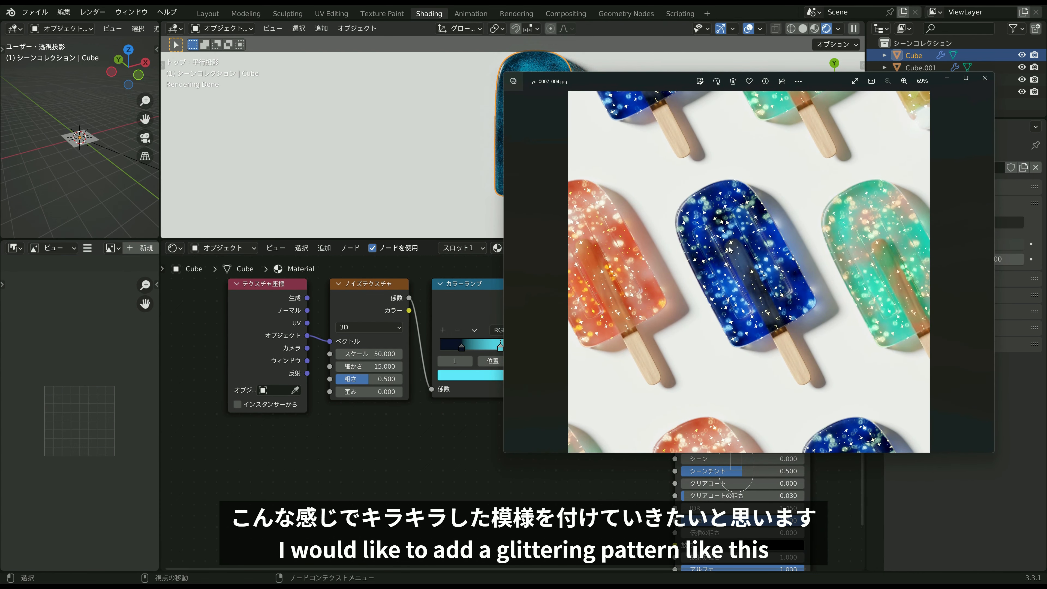
pyautogui.click(947, 78)
# Add a Voronoi Texture node below the existing noise nodes.
pyautogui.scroll(-3, 537, 422)
pyautogui.moveTo(528, 426); pyautogui.dragTo(524, 387, button='middle')
pyautogui.hotkey('shift', 'a')
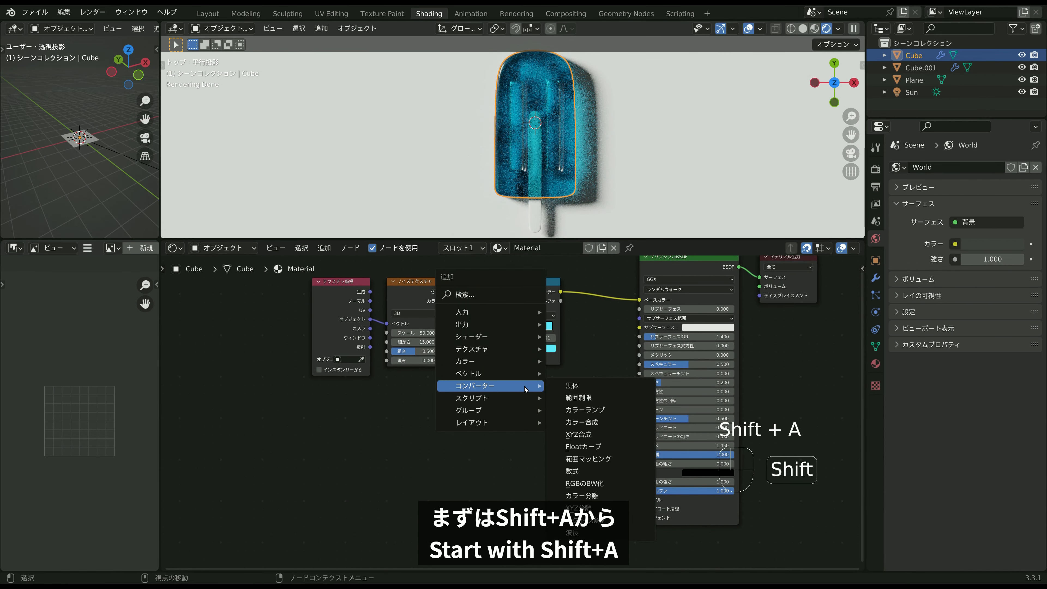
pyautogui.moveTo(523, 351)
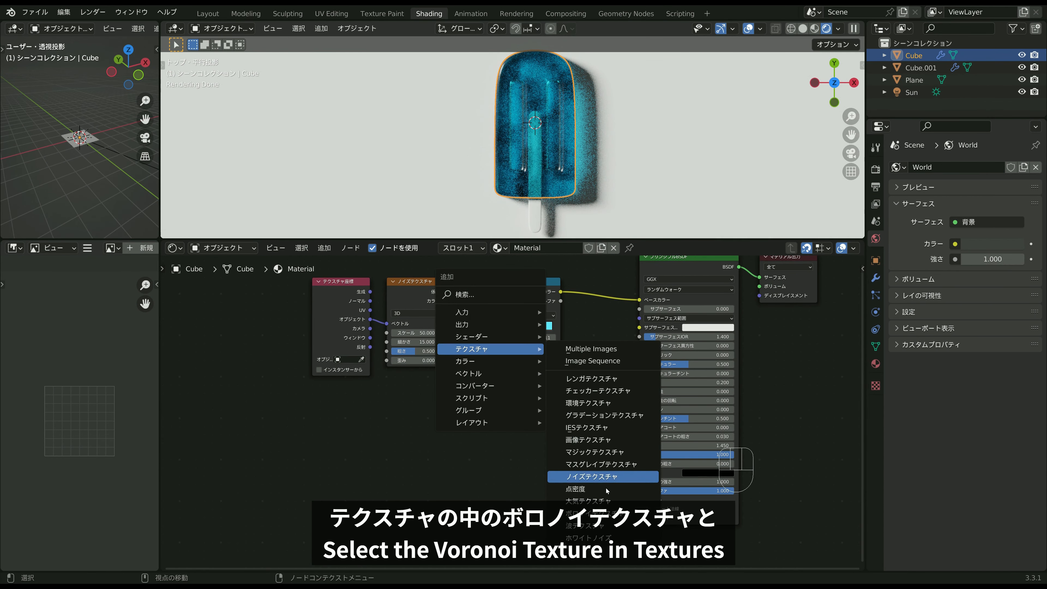
pyautogui.click(582, 520)
pyautogui.click(438, 417)
# Place a Mapping node before the Voronoi Texture and a second Color Ramp after it.
pyautogui.hotkey('shift', 'a')
pyautogui.moveTo(387, 436)
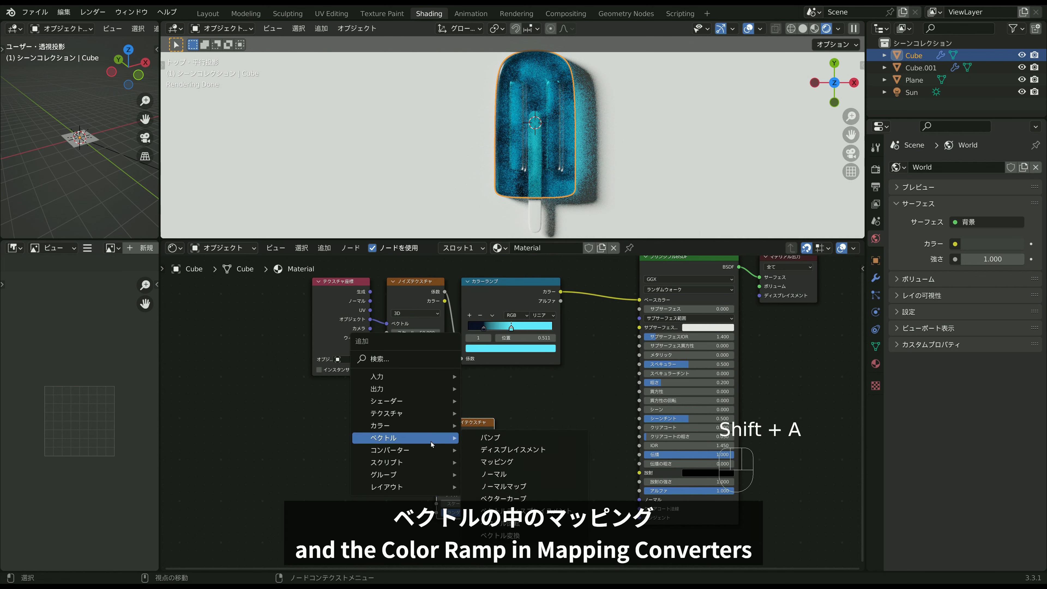
pyautogui.click(490, 462)
pyautogui.click(316, 402)
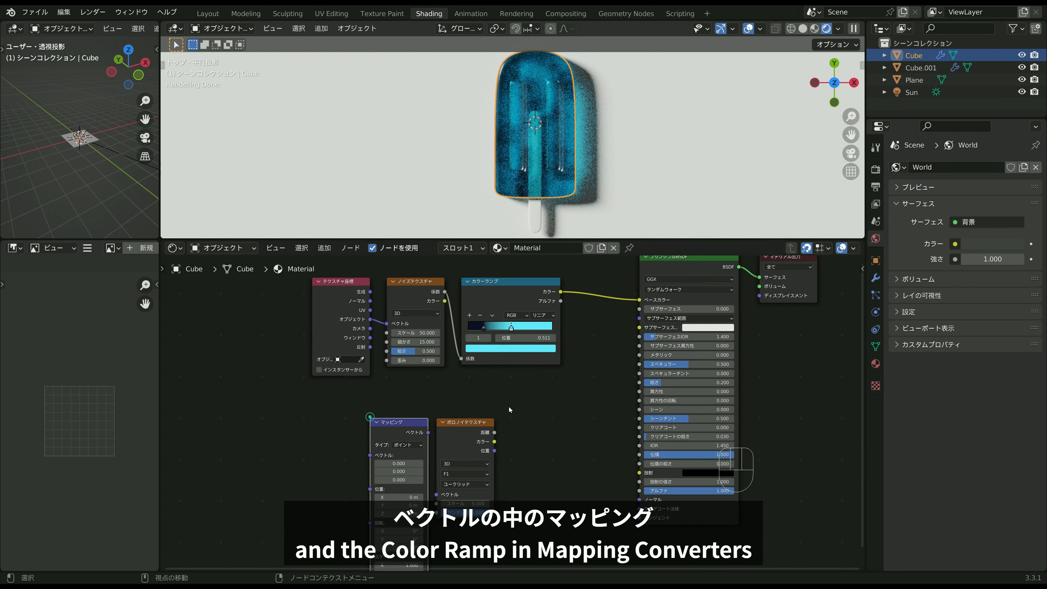
pyautogui.hotkey('shift', 'a')
pyautogui.moveTo(427, 407)
pyautogui.click(537, 431)
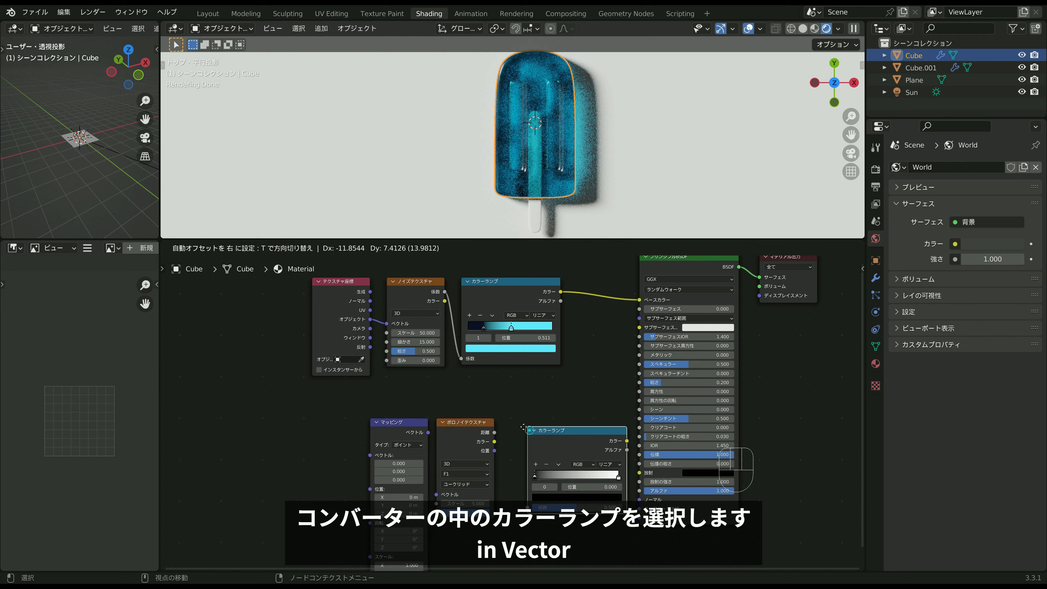
pyautogui.click(506, 418)
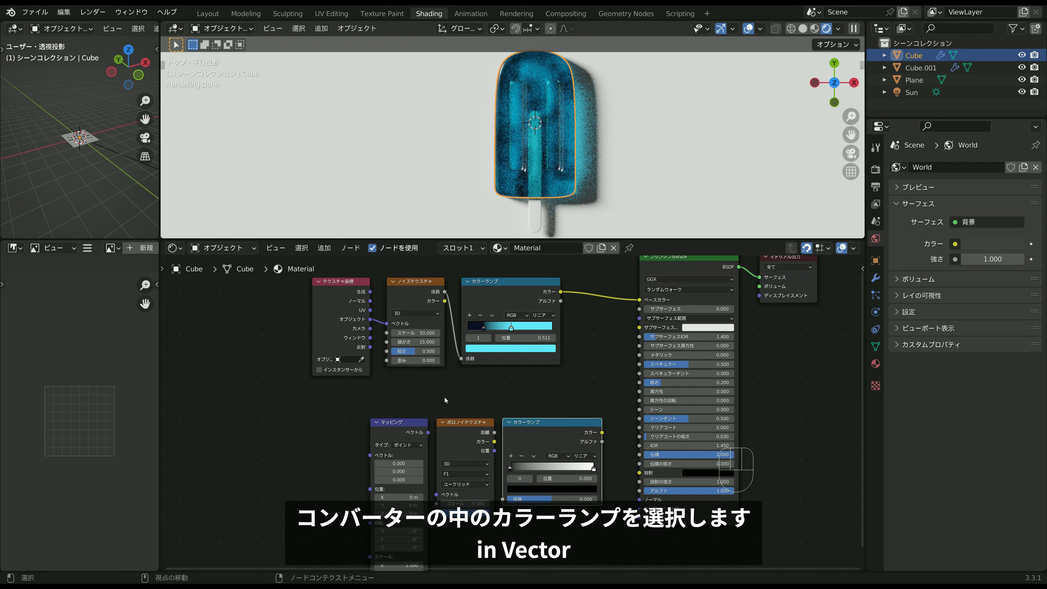
# Chain Texture Coordinate Object through Mapping and the Voronoi Vector, Distance to the second ramp's Fac, and the ramp's Color to Emission.
pyautogui.moveTo(370, 320); pyautogui.dragTo(370, 455)
pyautogui.scroll(2, 436, 444)
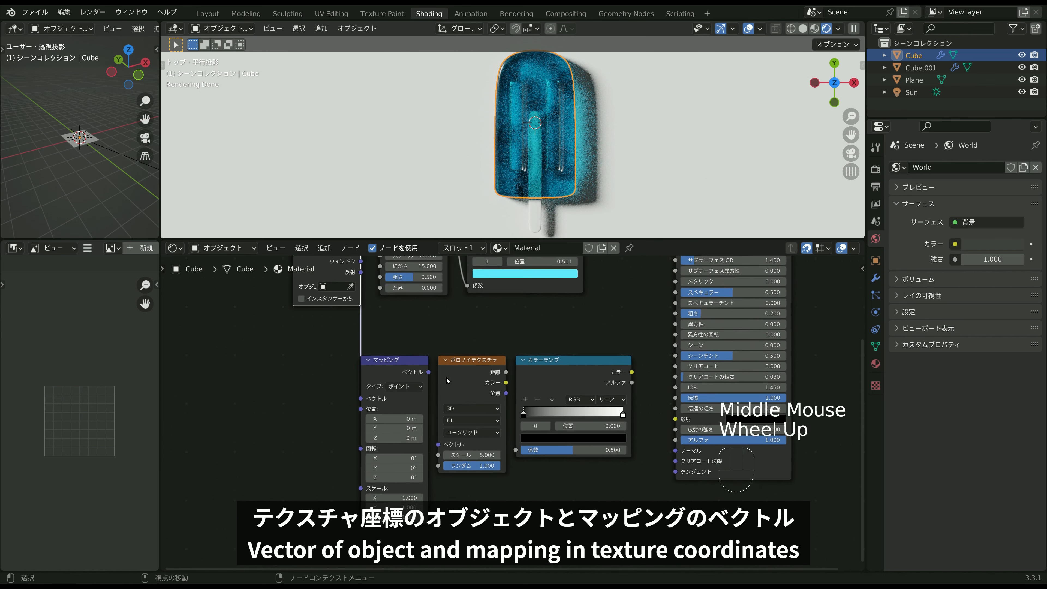
pyautogui.moveTo(421, 369); pyautogui.dragTo(433, 449)
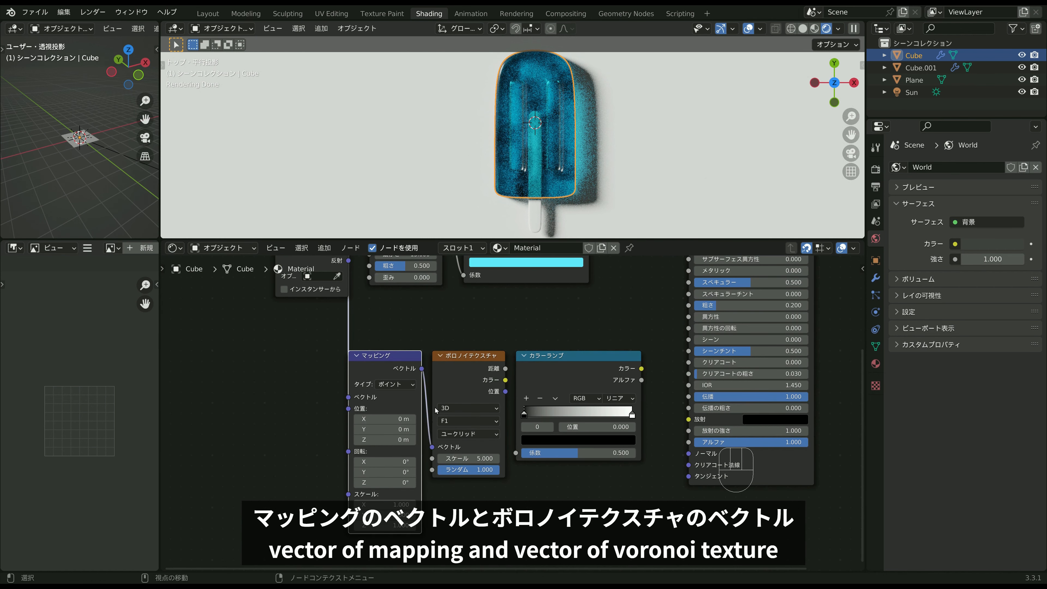
pyautogui.moveTo(505, 368); pyautogui.dragTo(518, 456)
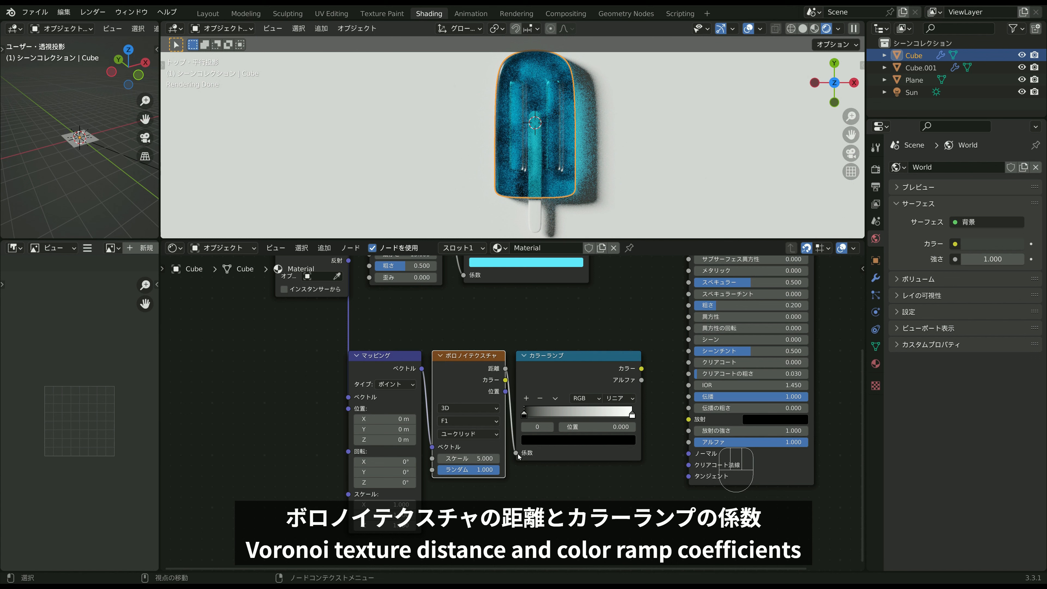
pyautogui.click(629, 373)
pyautogui.moveTo(642, 369); pyautogui.dragTo(687, 419)
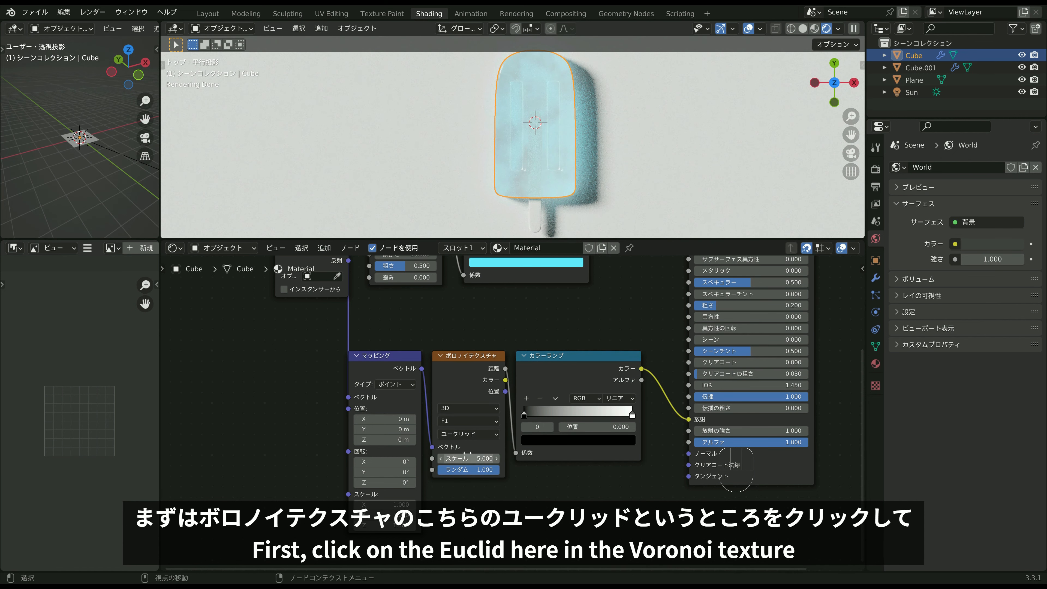
# Switch the Voronoi Texture's distance metric to Minkowski and set its Scale to 300.
pyautogui.click(467, 435)
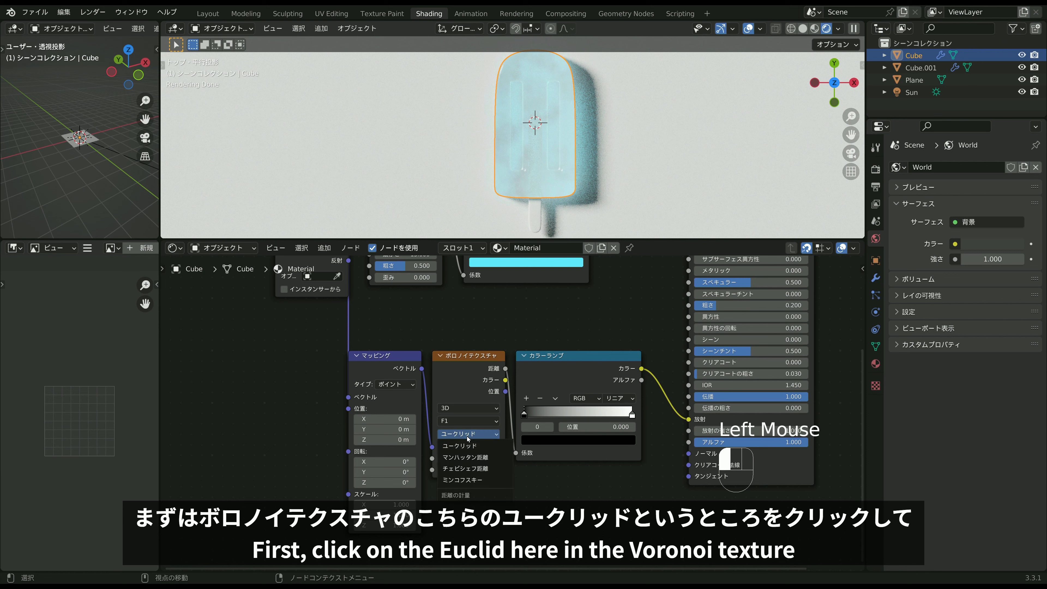
pyautogui.click(473, 481)
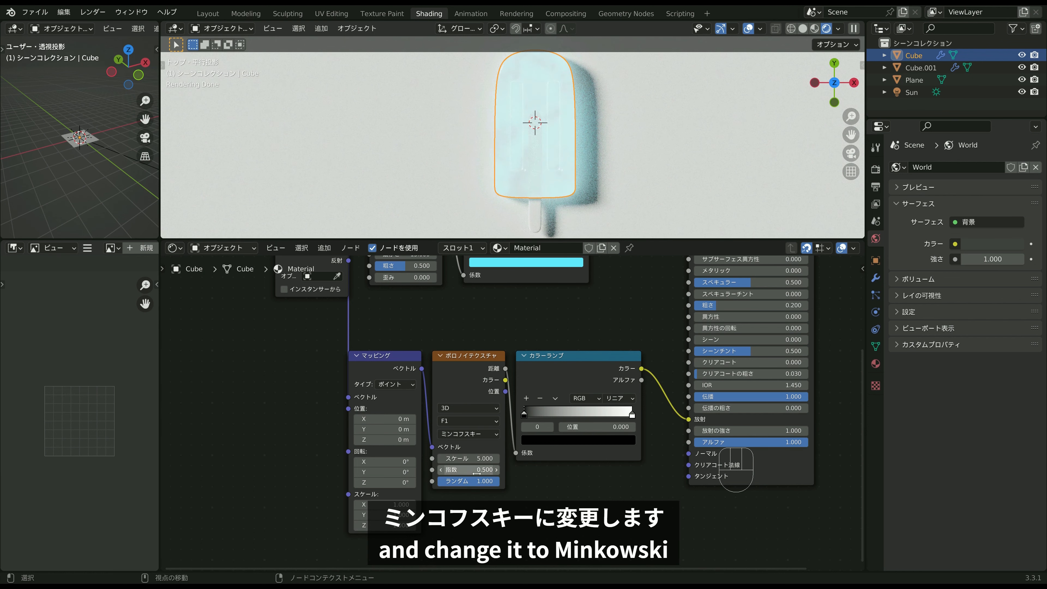
pyautogui.click(476, 459)
pyautogui.write('300')
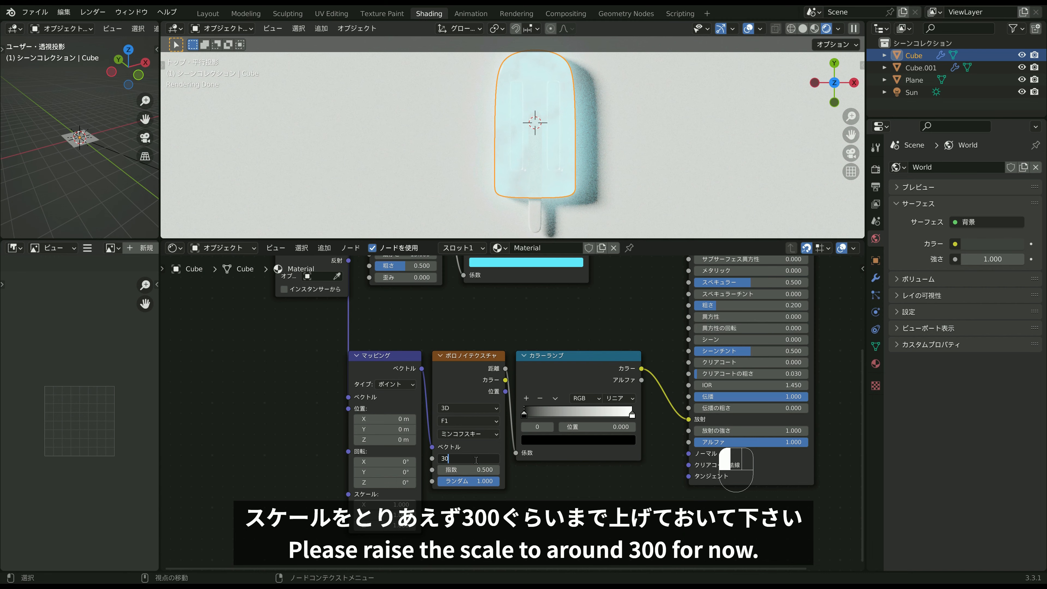
pyautogui.press('Return')
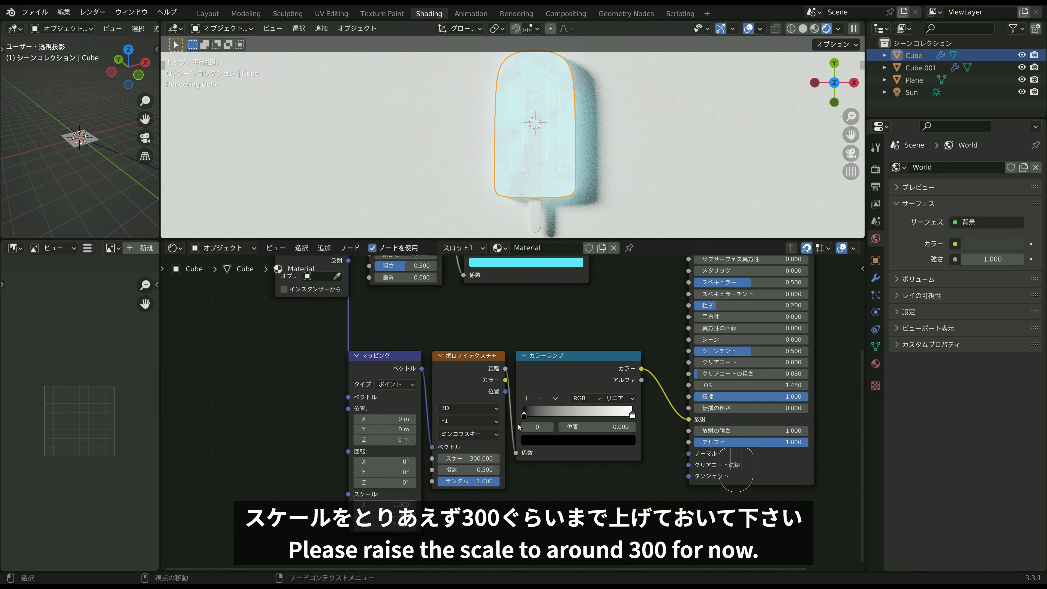
# Bring the second Color Ramp's stops close together near the middle and flip the ramp, with the white stop at about 0.436.
pyautogui.moveTo(524, 412); pyautogui.dragTo(581, 415)
pyautogui.moveTo(632, 414); pyautogui.dragTo(586, 415)
pyautogui.click(555, 399)
pyautogui.click(577, 411)
pyautogui.scroll(4, 565, 139)
pyautogui.scroll(-4, 566, 139)
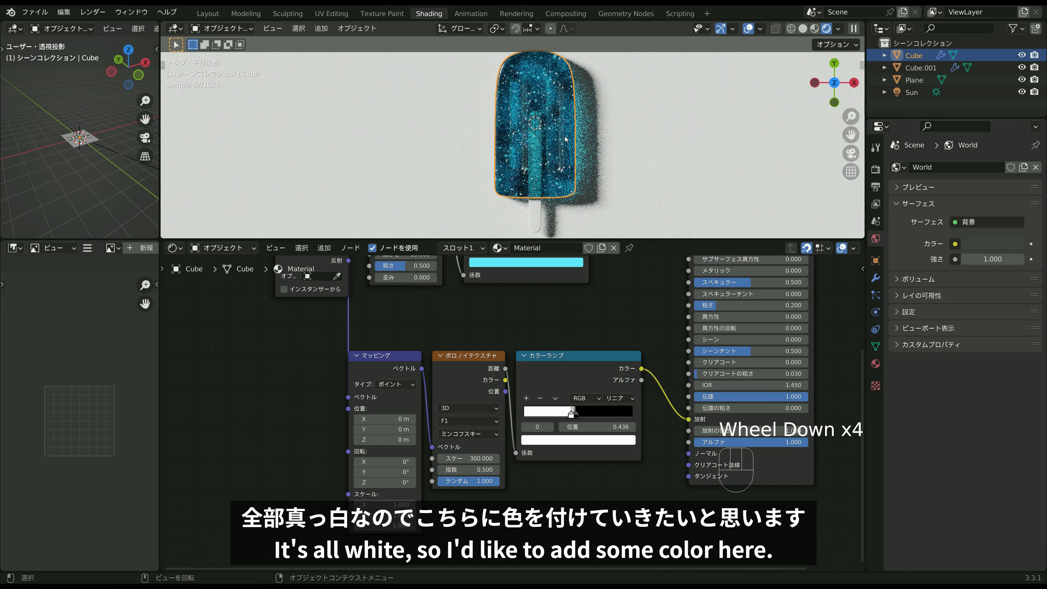
# Add a MixRGB node below the second Color Ramp and link the ramp's Color to its Color1 input.
pyautogui.scroll(-2, 573, 326)
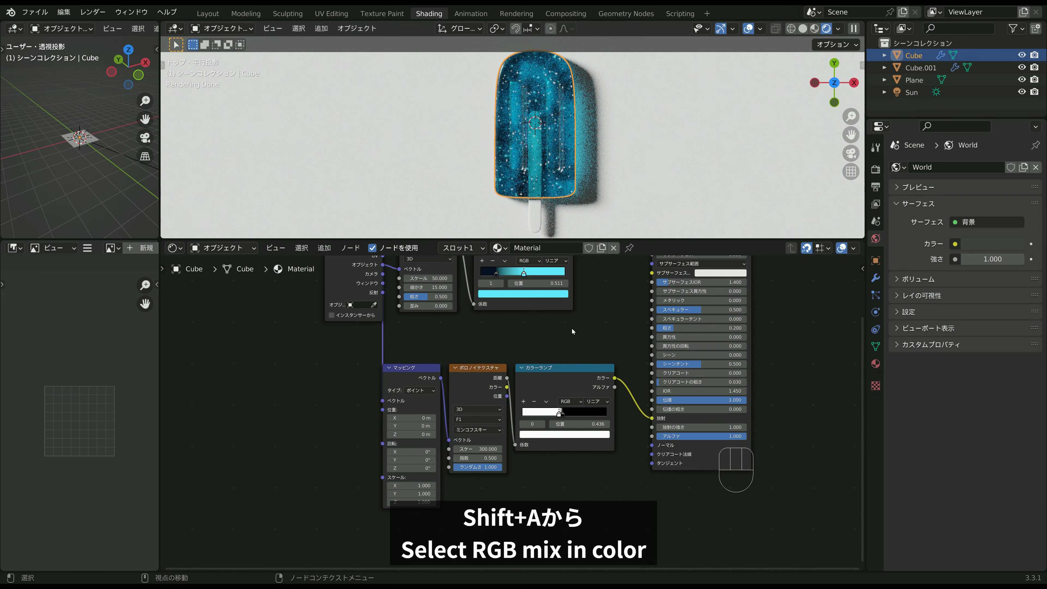
pyautogui.hotkey('shift', 'a')
pyautogui.moveTo(590, 328)
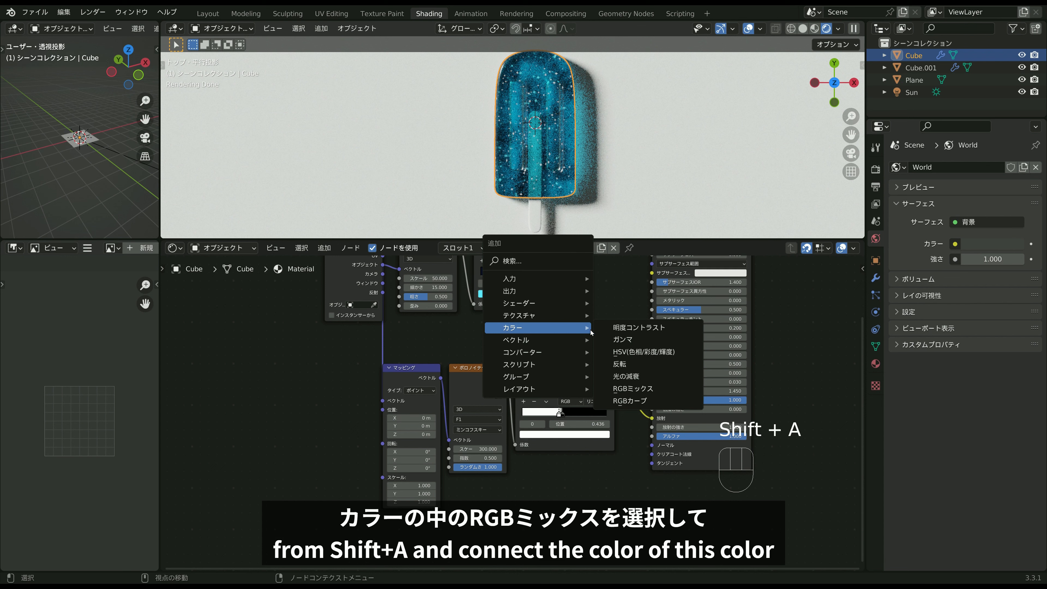
pyautogui.click(633, 388)
pyautogui.click(581, 466)
pyautogui.moveTo(614, 378); pyautogui.dragTo(582, 518)
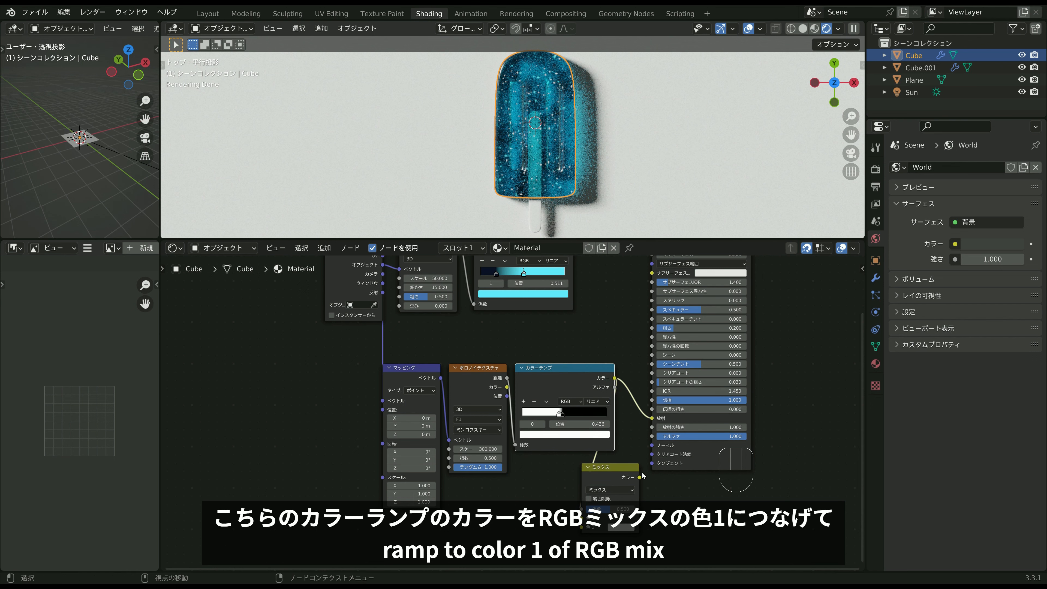
# Link the MixRGB node's Color output to the Principled BSDF's Emission input.
pyautogui.moveTo(640, 478); pyautogui.dragTo(652, 419)
pyautogui.scroll(-2, 527, 393)
pyautogui.moveTo(527, 393)
pyautogui.mouseDown(button='middle')
pyautogui.moveTo(515, 344)
pyautogui.moveTo(527, 385)
pyautogui.mouseUp(button='middle')
# Duplicate the Noise Texture and blue Color Ramp with their incoming links, place them below the Voronoi chain, and link the copied ramp's Color to Color2.
pyautogui.click(455, 307)
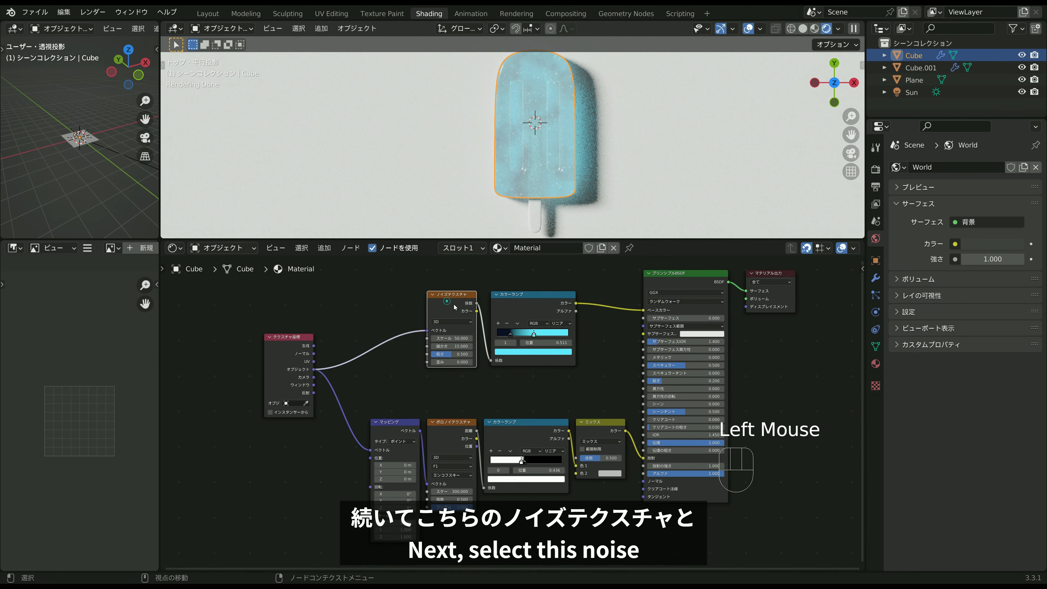
pyautogui.keyDown('shift'); pyautogui.click(524, 301); pyautogui.keyUp('shift')
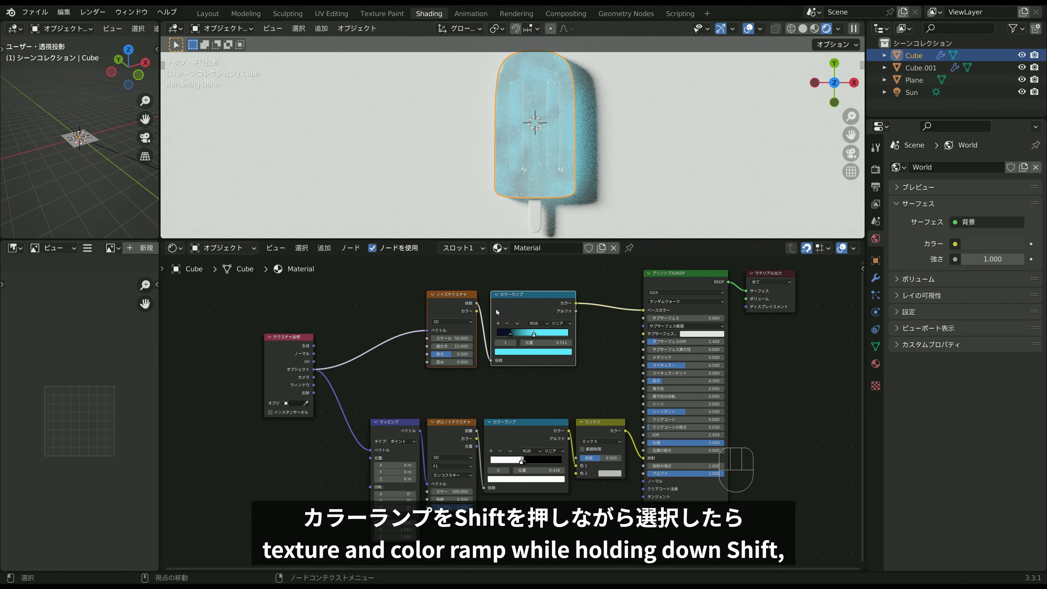
pyautogui.scroll(-2, 496, 309)
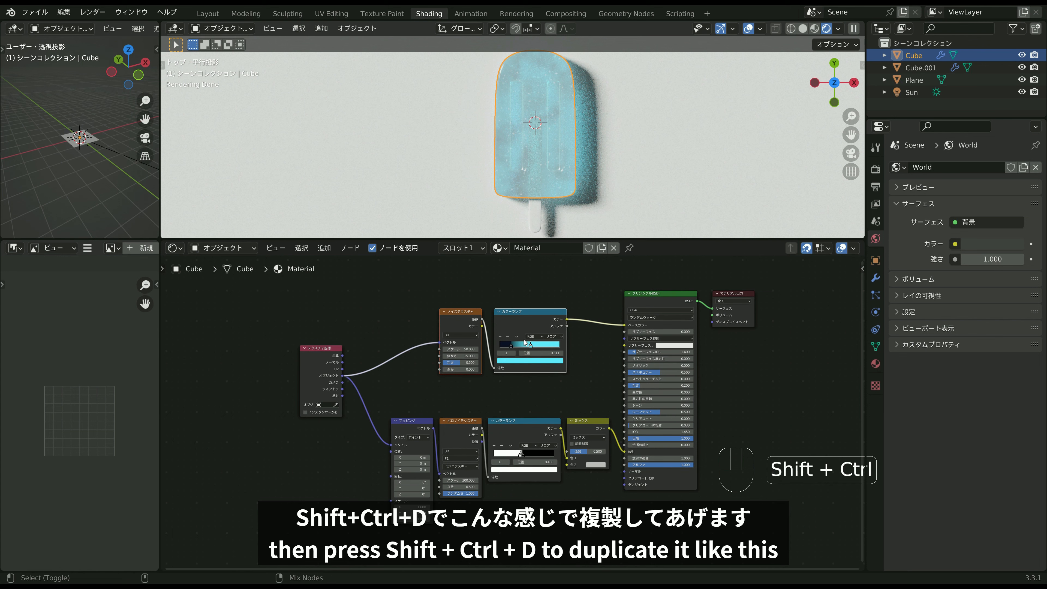
pyautogui.hotkey('shift', 'ctrl', 'd')
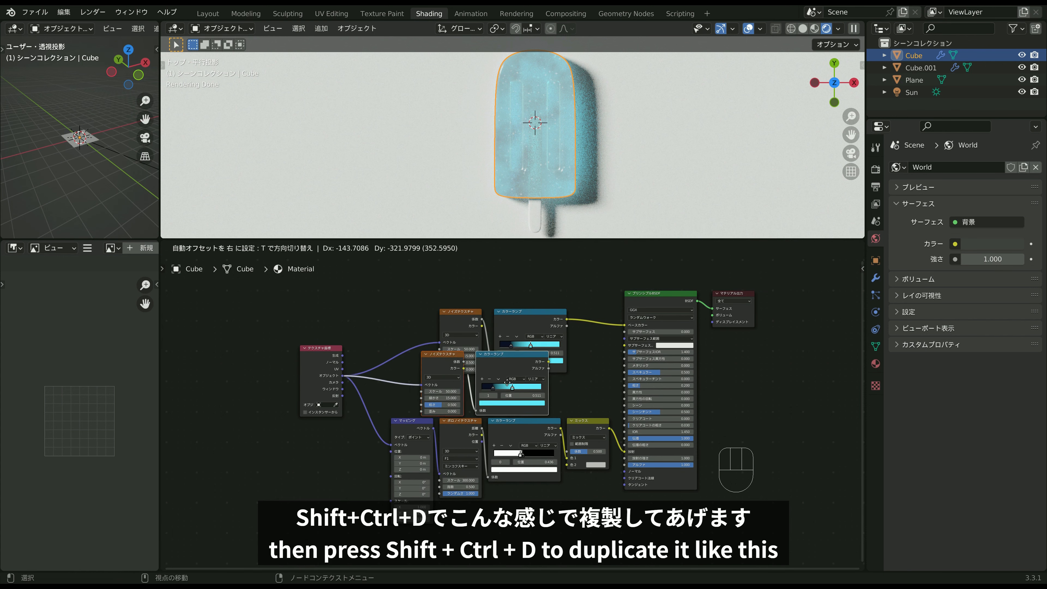
pyautogui.click(530, 546)
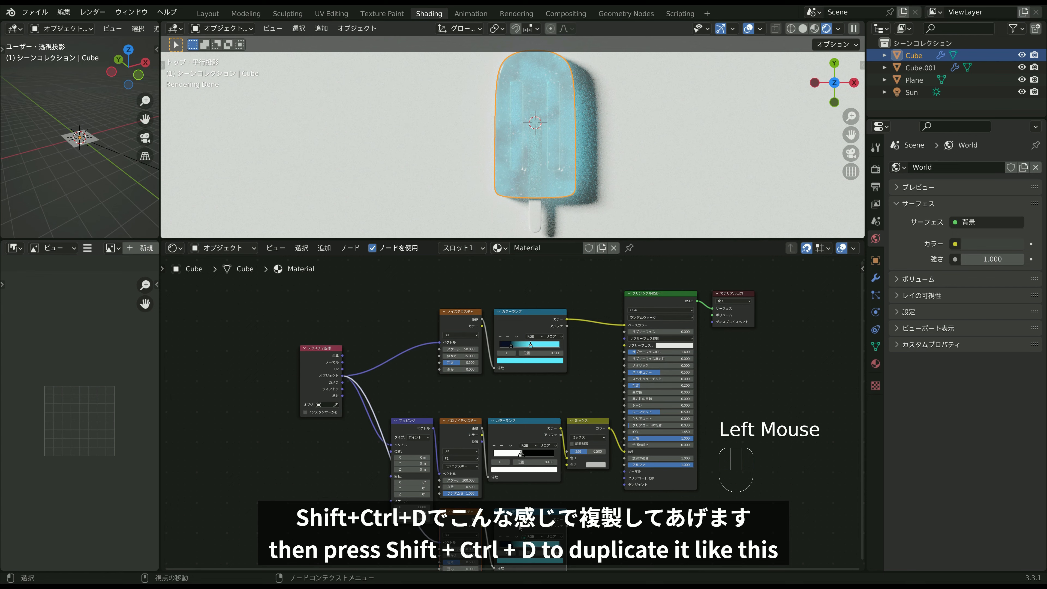
pyautogui.moveTo(578, 514); pyautogui.dragTo(553, 412, button='middle')
pyautogui.moveTo(543, 418); pyautogui.dragTo(543, 364)
pyautogui.scroll(2, 563, 382)
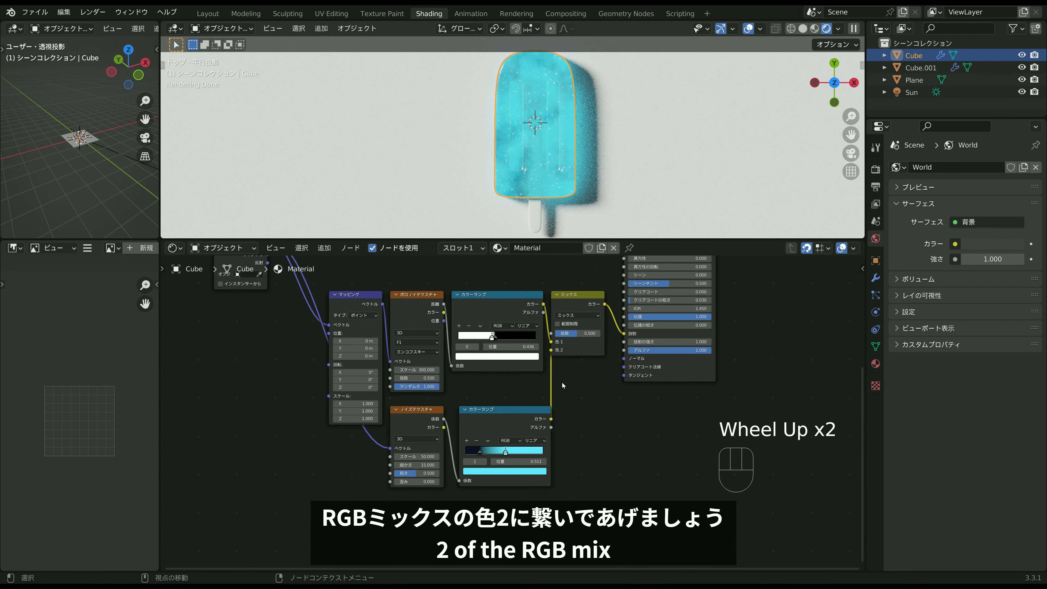
# Set the MixRGB node's blend mode to Multiply and its factor to 1.000.
pyautogui.click(578, 316)
pyautogui.click(574, 341)
pyautogui.moveTo(578, 334); pyautogui.dragTo(606, 333)
# Recolour the duplicated Color Ramp's light-blue stop to a yellow-orange.
pyautogui.scroll(3, 519, 411)
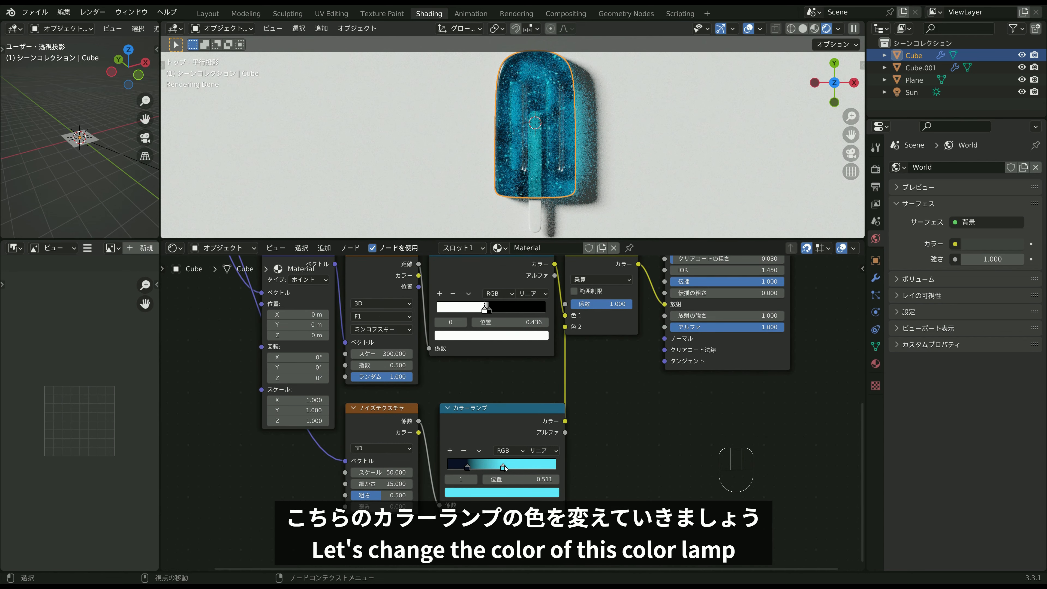
pyautogui.click(502, 496)
pyautogui.click(469, 402)
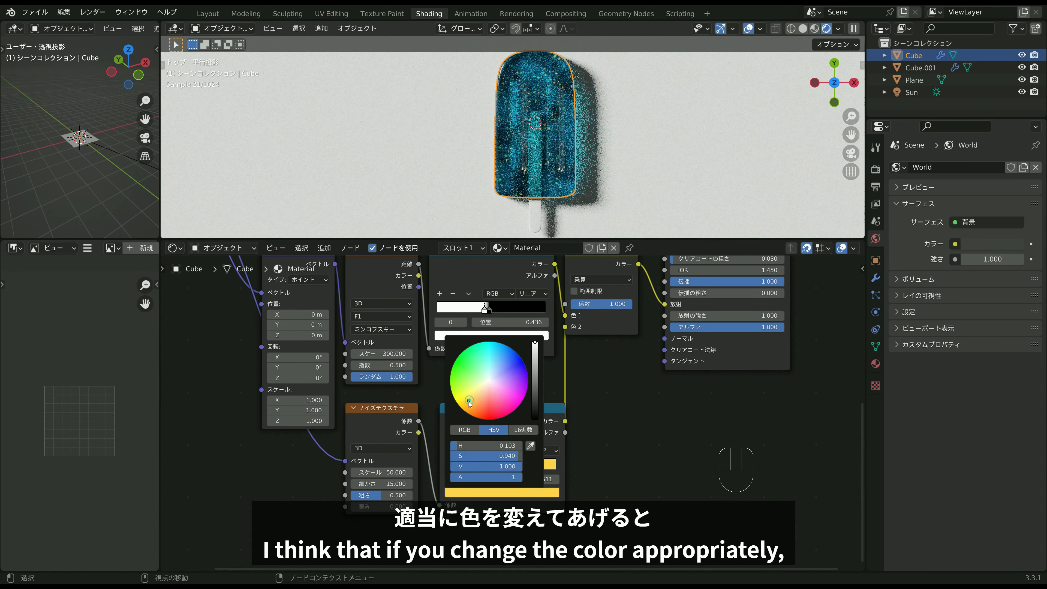
pyautogui.moveTo(469, 404); pyautogui.dragTo(472, 404)
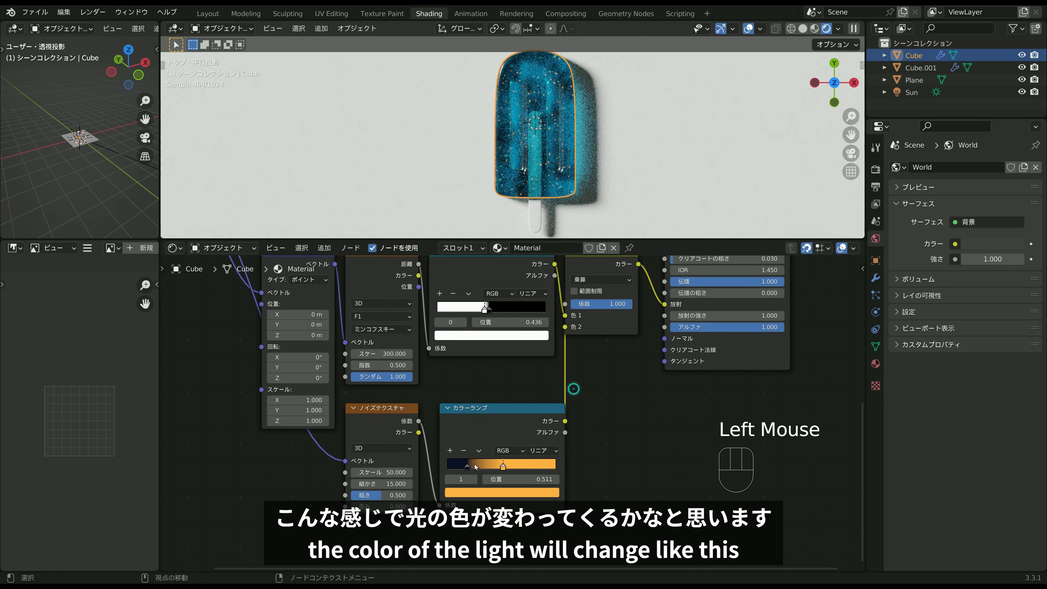
# Move the duplicated ramp's dark stop close to the orange one and recolour it to a pale cyan.
pyautogui.click(475, 463)
pyautogui.click(504, 491)
pyautogui.moveTo(535, 364); pyautogui.dragTo(535, 342)
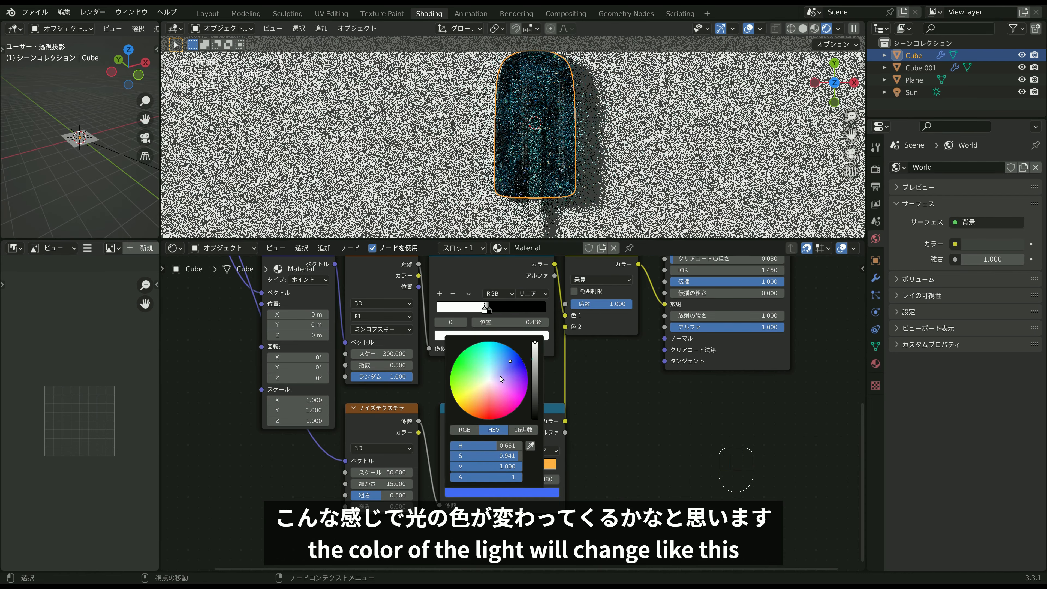
pyautogui.click(487, 375)
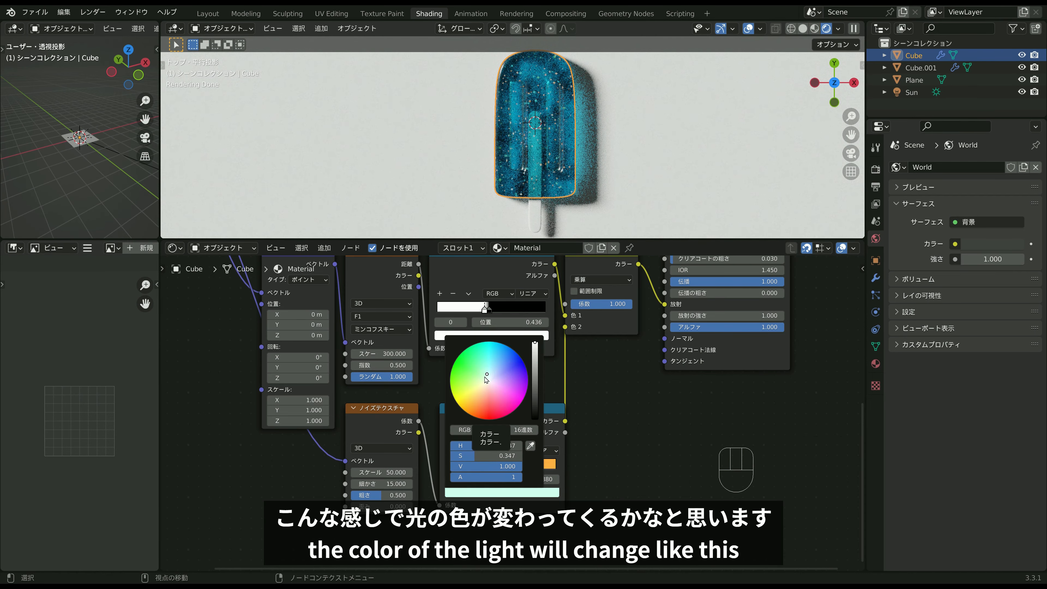
# Set the Principled BSDF's Emission Strength to 10.
pyautogui.scroll(2, 518, 178)
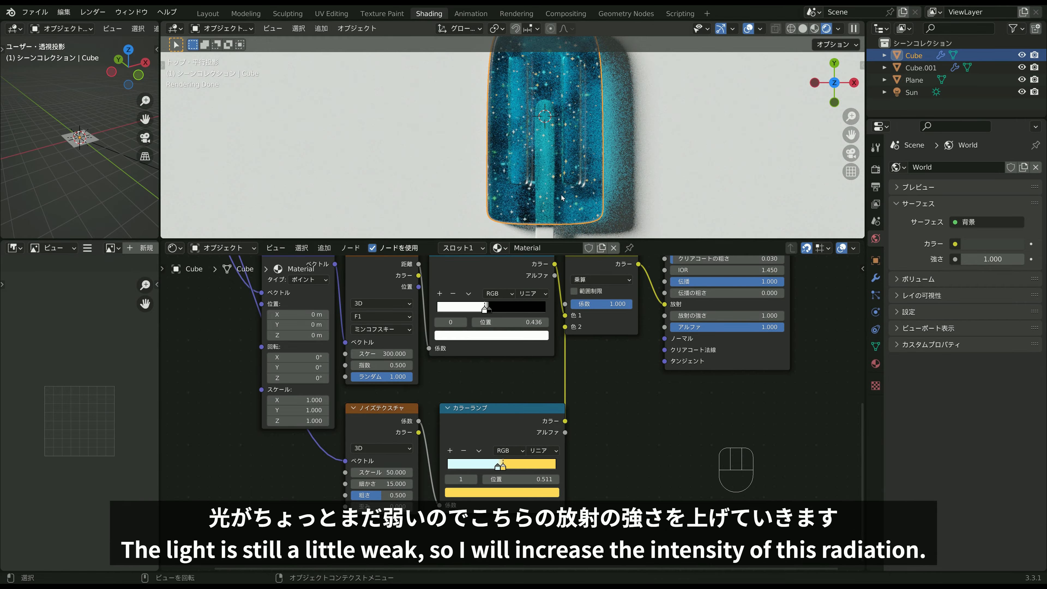
pyautogui.moveTo(704, 316); pyautogui.dragTo(712, 316)
pyautogui.moveTo(704, 316); pyautogui.dragTo(703, 316)
pyautogui.write('10')
pyautogui.press('Return')
# Move the Texture Coordinate node farther away from the Mapping node to make room for more nodes.
pyautogui.scroll(-2, 553, 149)
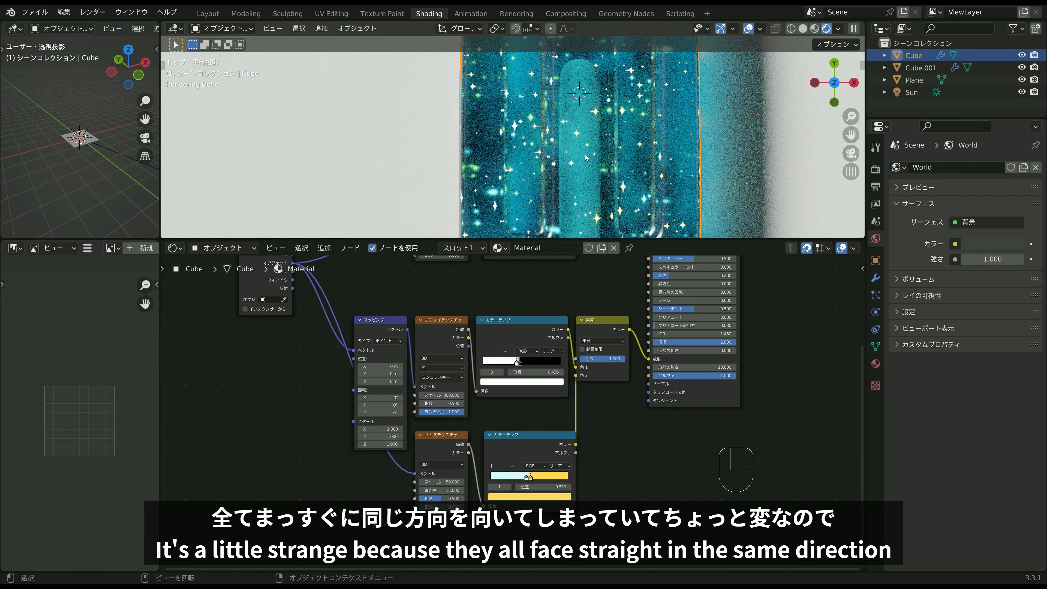
pyautogui.scroll(-2, 662, 178)
pyautogui.scroll(1, 588, 174)
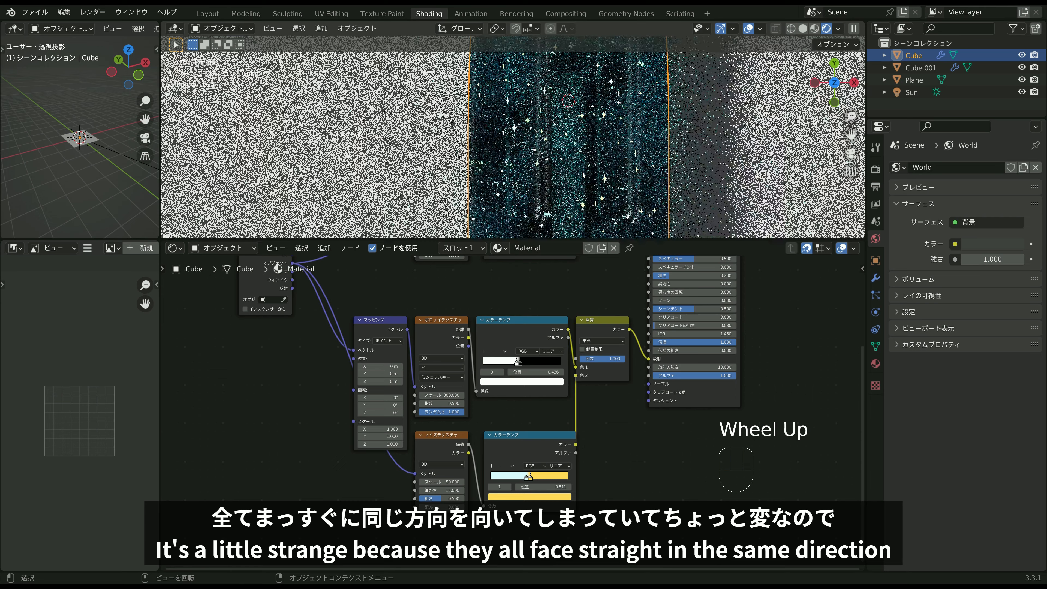
pyautogui.moveTo(251, 290); pyautogui.dragTo(212, 358)
pyautogui.scroll(-1, 350, 343)
pyautogui.moveTo(351, 343); pyautogui.dragTo(382, 329, button='middle')
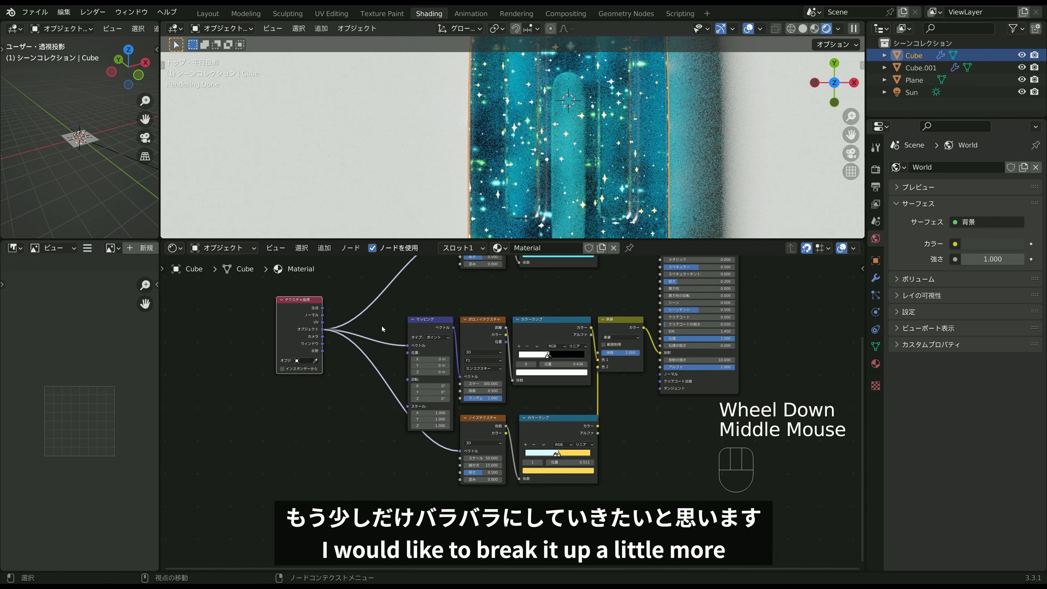
# Add a Noise Texture node and a Math node side by side below the Texture Coordinate node.
pyautogui.hotkey('shift', 'a')
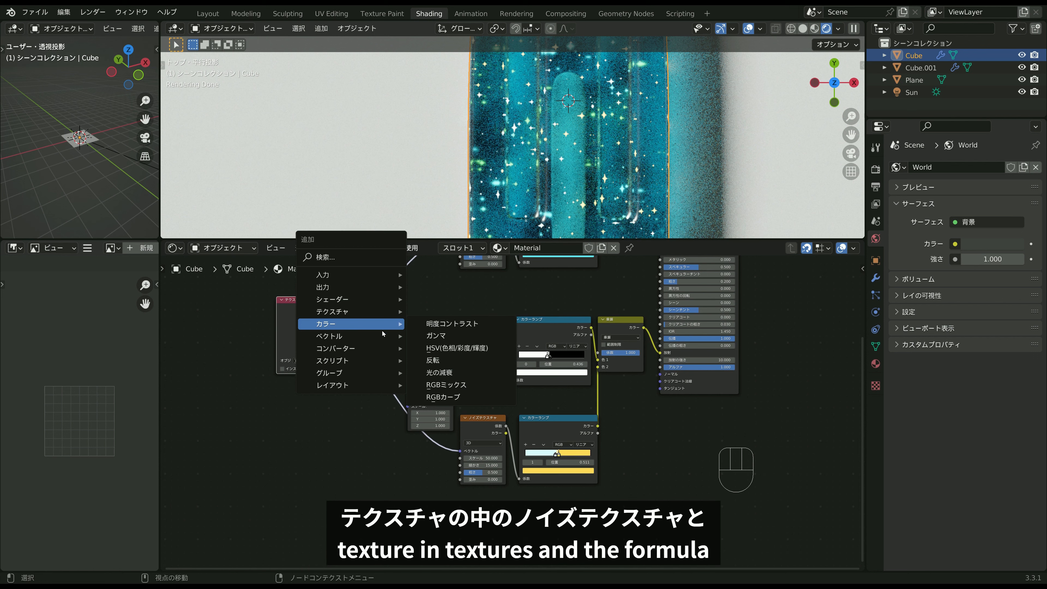
pyautogui.moveTo(389, 314)
pyautogui.click(444, 440)
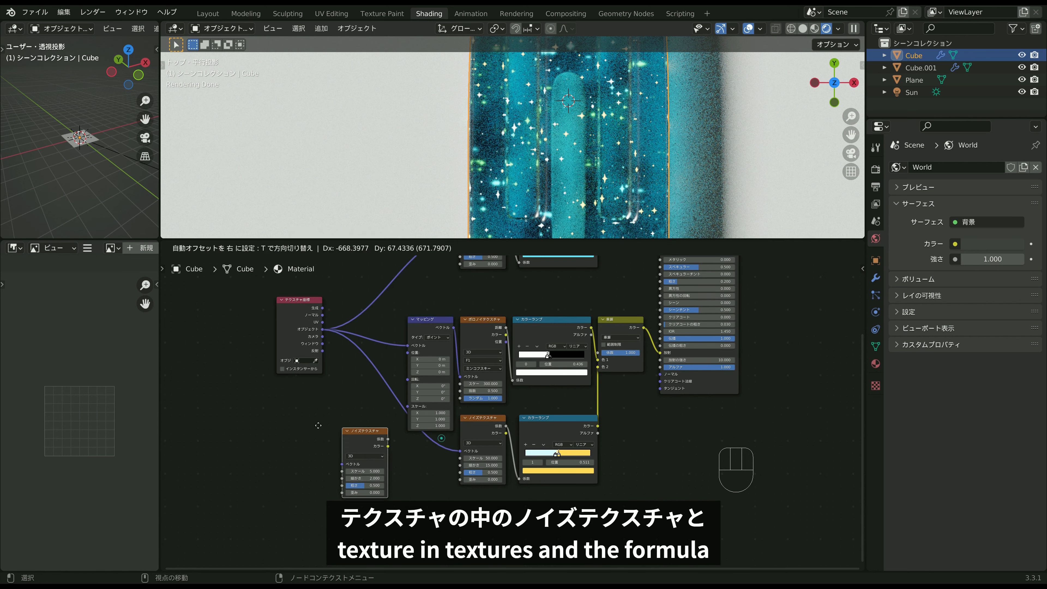
pyautogui.click(311, 394)
pyautogui.hotkey('shift', 'a')
pyautogui.moveTo(376, 429)
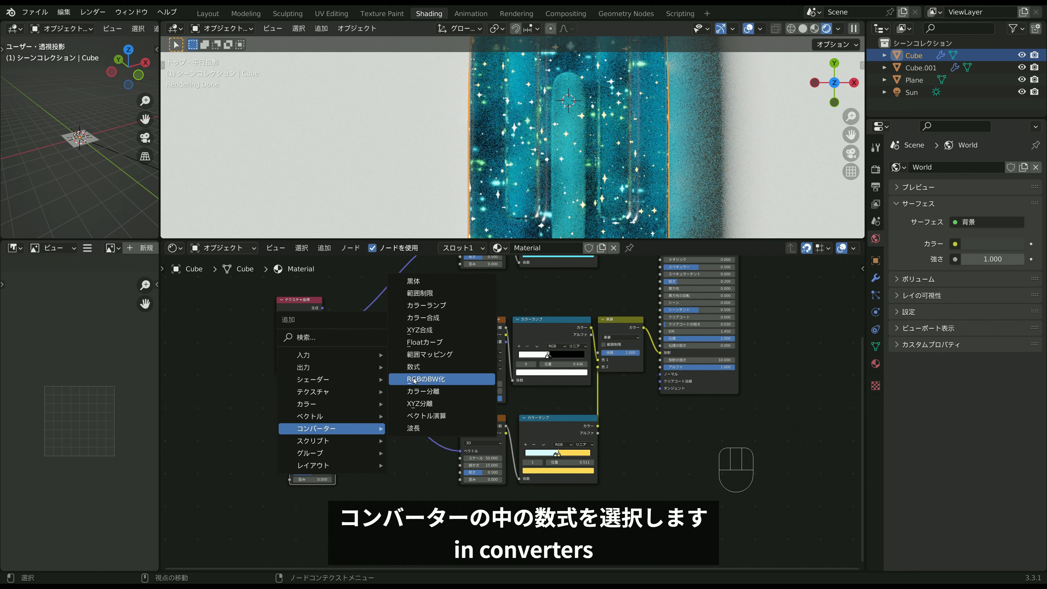
pyautogui.click(419, 366)
pyautogui.click(345, 421)
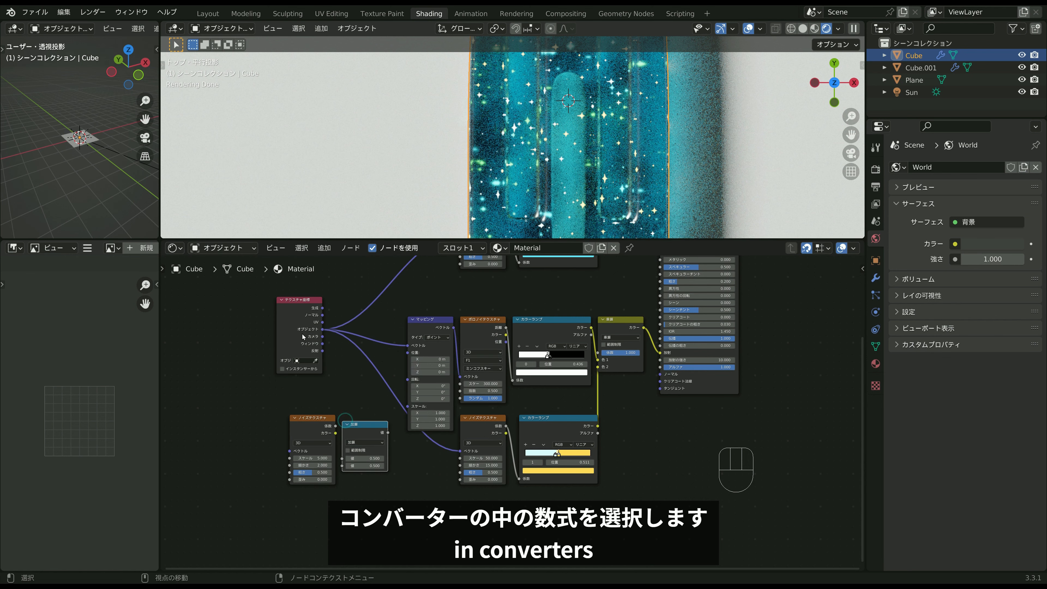
# Link Texture Coordinate Object to the new Noise Texture's Vector, its Fac to the Math node's first Value, and the Math output to Mapping Rotation.
pyautogui.moveTo(304, 337); pyautogui.dragTo(291, 451)
pyautogui.scroll(2, 293, 449)
pyautogui.moveTo(293, 449); pyautogui.dragTo(401, 375, button='middle')
pyautogui.scroll(1, 402, 374)
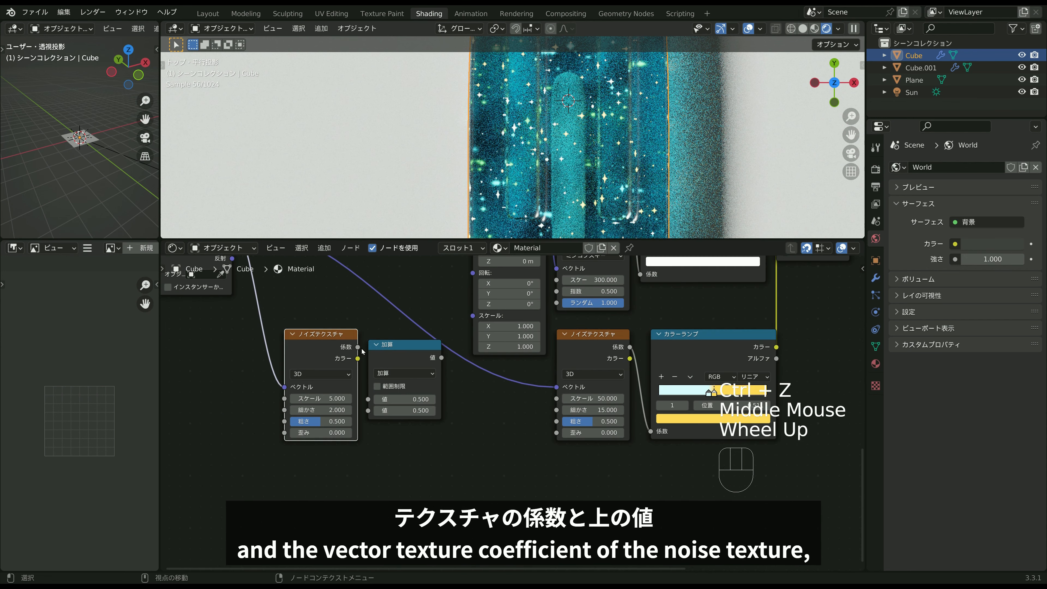
pyautogui.moveTo(359, 347); pyautogui.dragTo(368, 399)
pyautogui.moveTo(420, 369); pyautogui.dragTo(344, 472, button='middle')
pyautogui.moveTo(365, 460); pyautogui.dragTo(397, 376)
pyautogui.moveTo(398, 377); pyautogui.dragTo(456, 328, button='middle')
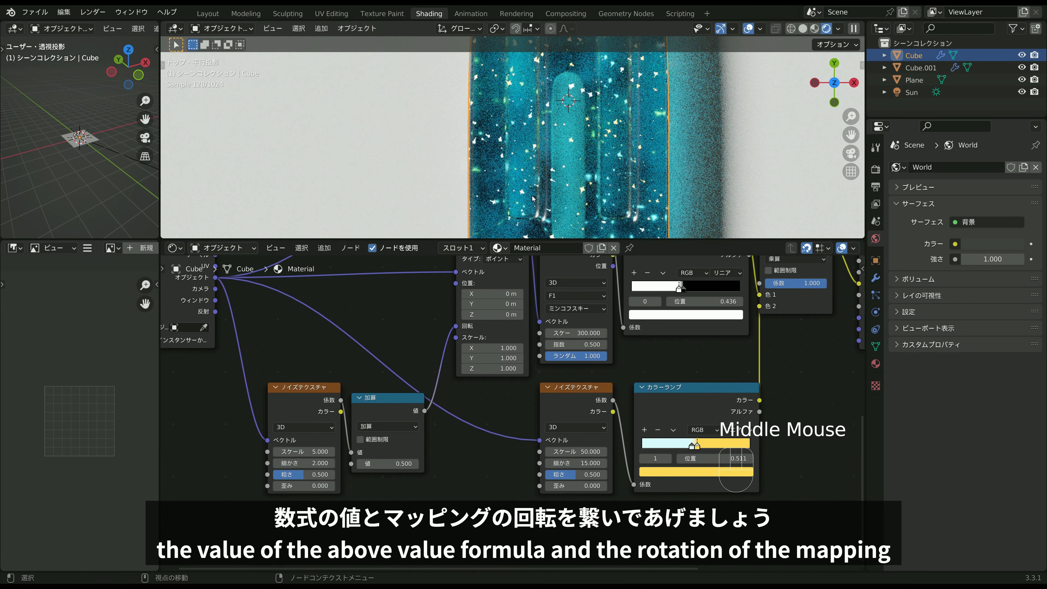
# Switch the Math node's operation to Multiply and set its second value to 0.1.
pyautogui.click(403, 429)
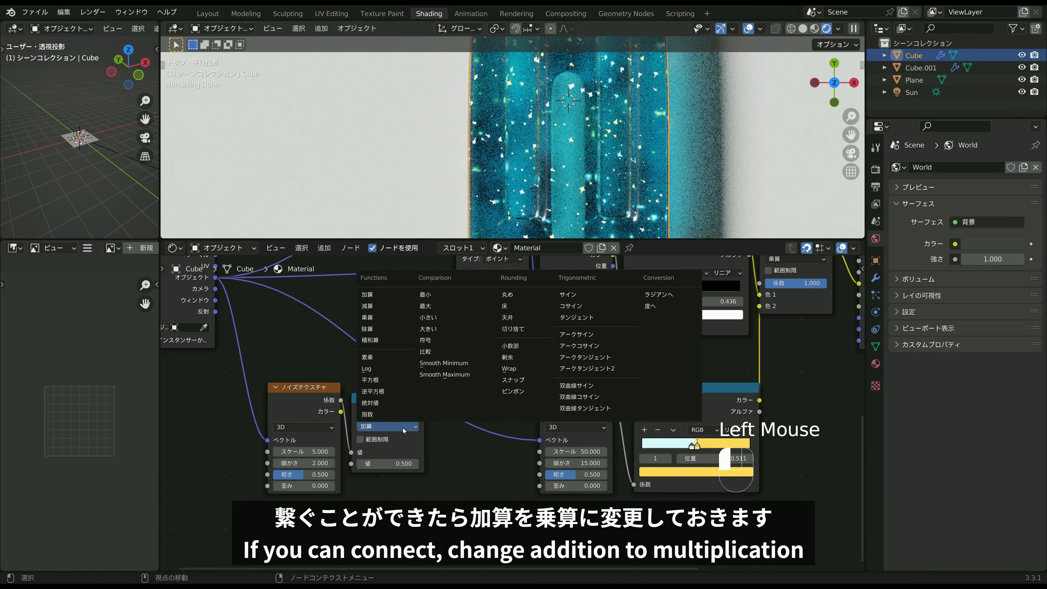
pyautogui.click(387, 319)
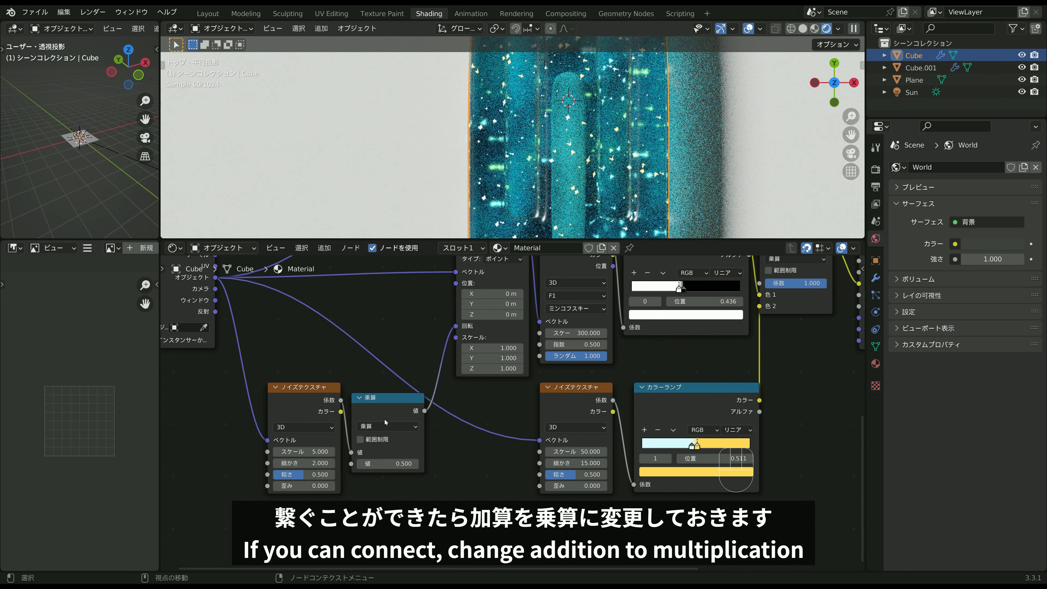
pyautogui.scroll(-2, 547, 188)
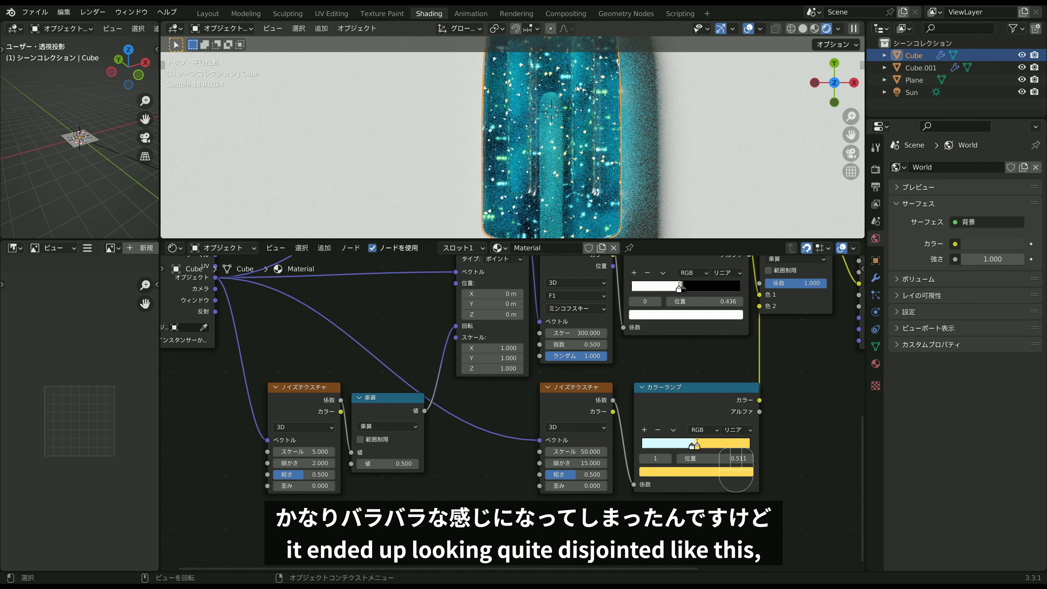
pyautogui.scroll(2, 554, 197)
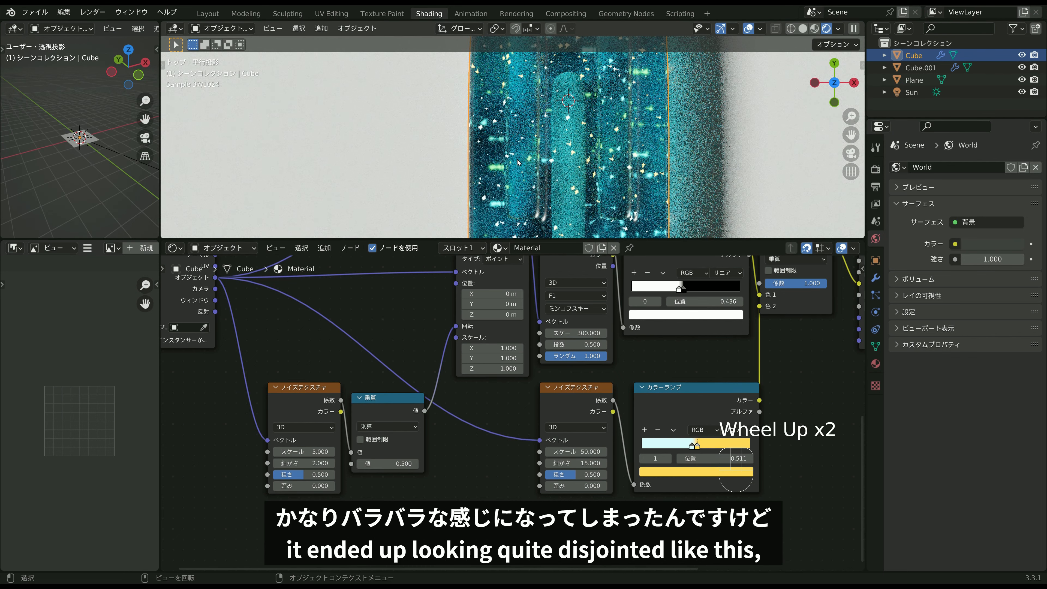
pyautogui.moveTo(381, 411); pyautogui.dragTo(417, 380, button='middle')
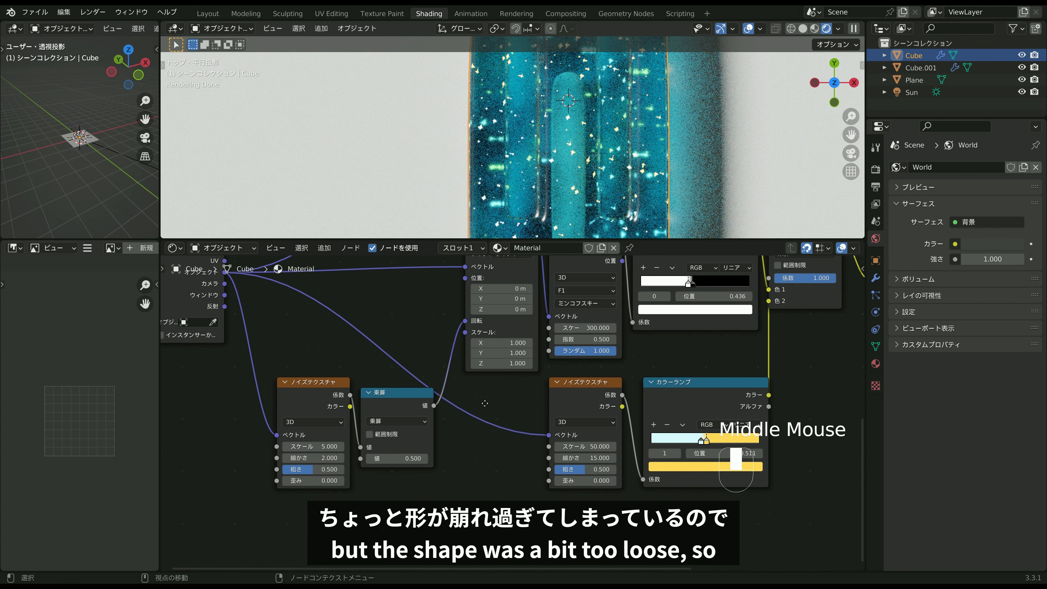
pyautogui.scroll(1, 417, 380)
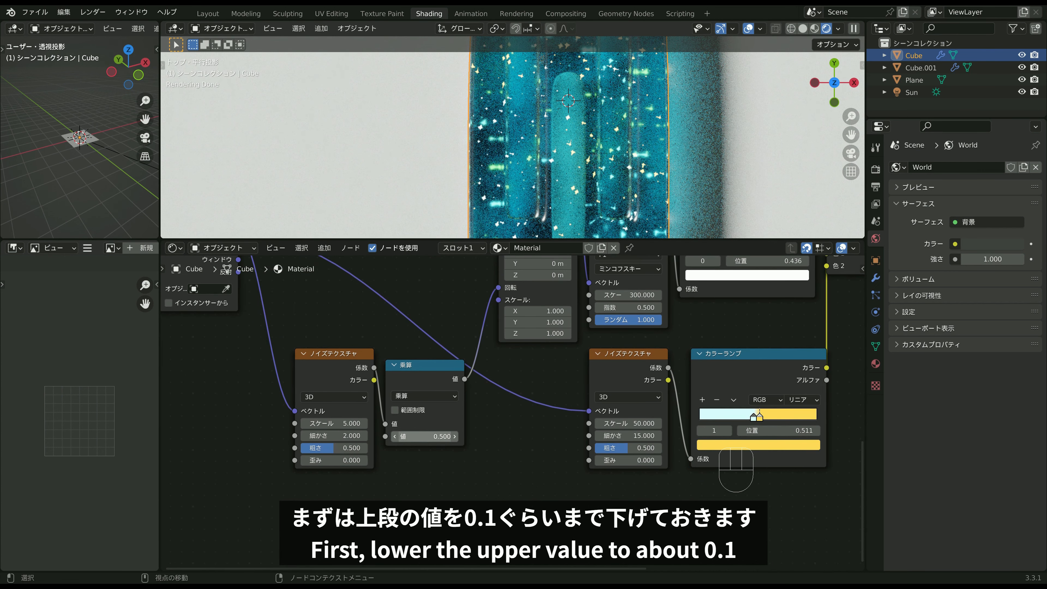
pyautogui.click(424, 437)
pyautogui.write('0.1')
pyautogui.press('Return')
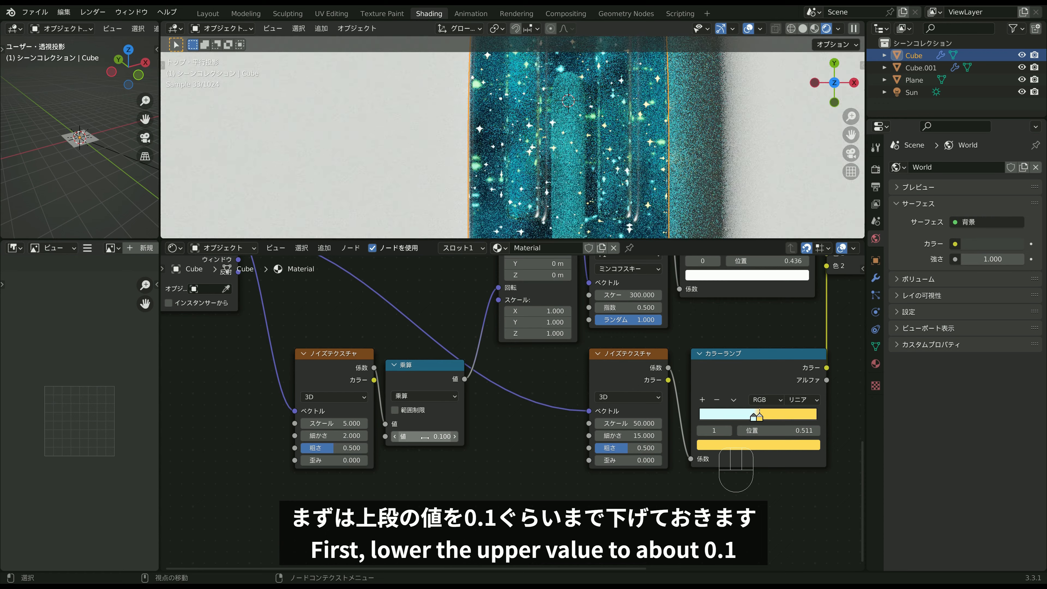
# Lower the rotation Noise Texture's Detail to 0 and raise its Scale to about 107.
pyautogui.scroll(1, 324, 392)
pyautogui.moveTo(314, 389); pyautogui.dragTo(382, 385, button='middle')
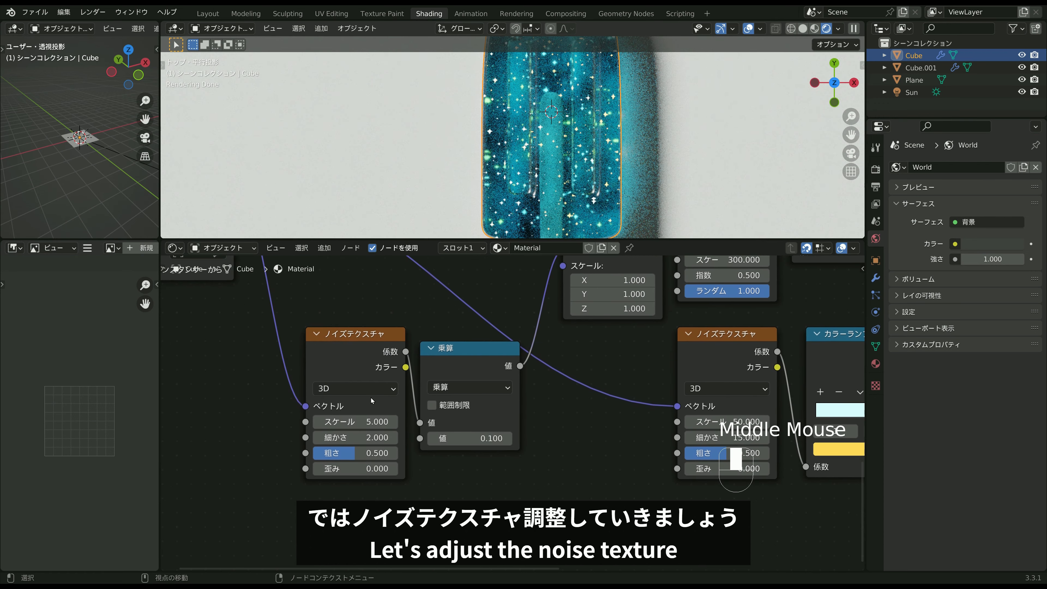
pyautogui.moveTo(363, 437); pyautogui.dragTo(395, 421)
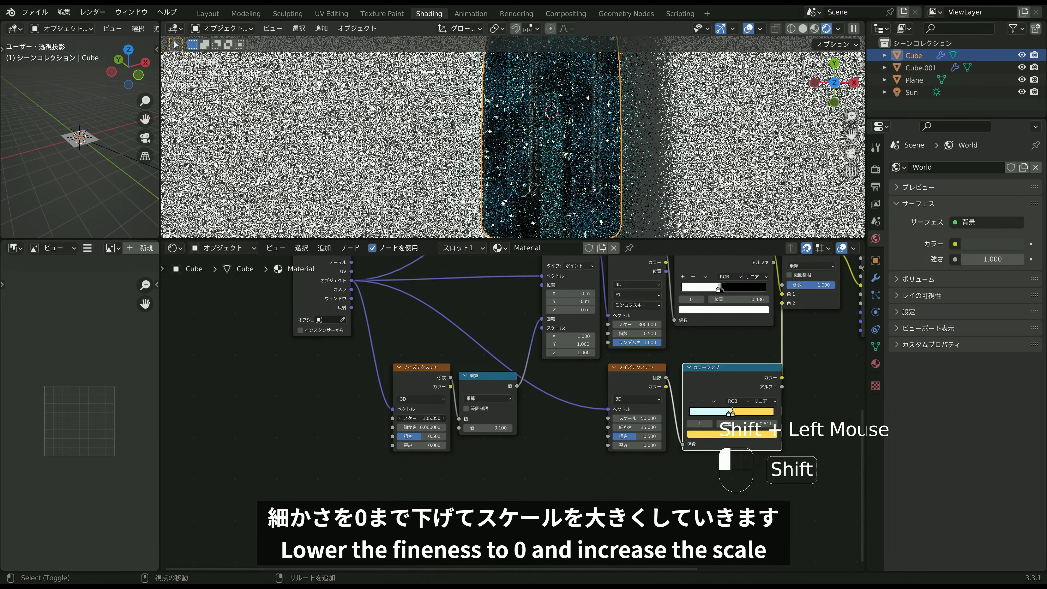
pyautogui.keyDown('shift'); pyautogui.moveTo(421, 419); pyautogui.dragTo(429, 418); pyautogui.keyUp('shift')
# Preview the Voronoi's black-and-white Color Ramp directly on the popsicle surface.
pyautogui.scroll(-2, 674, 397)
pyautogui.moveTo(674, 397); pyautogui.dragTo(642, 439, button='middle')
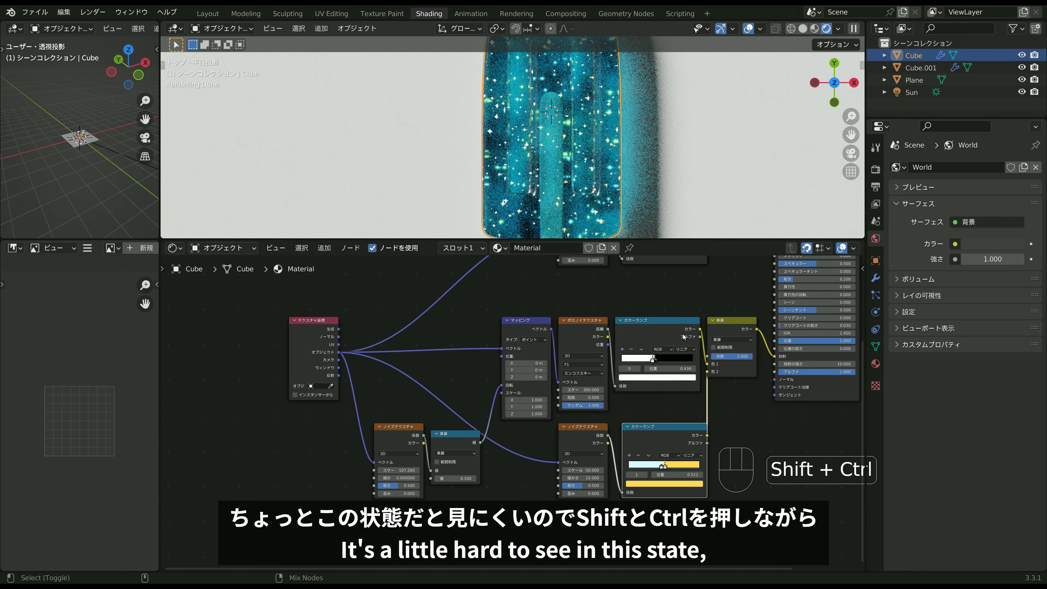
pyautogui.keyDown('ctrl'); pyautogui.keyDown('shift'); pyautogui.click(665, 328); pyautogui.keyUp('shift'); pyautogui.keyUp('ctrl')
pyautogui.scroll(2, 571, 393)
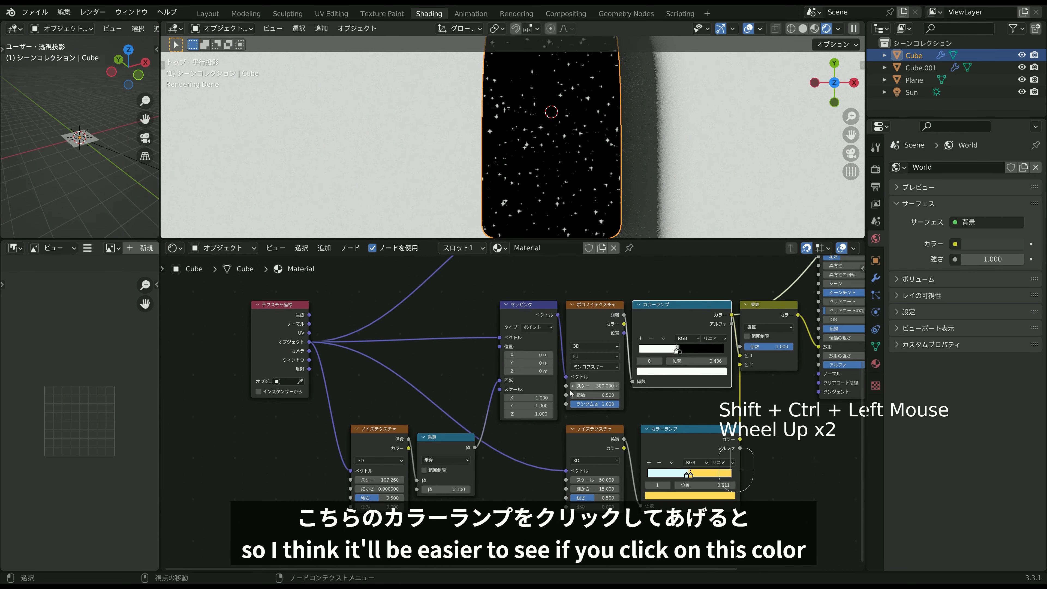
# Set the rotation Noise Texture's Scale to 100 and the Multiply node's value to 0.2.
pyautogui.scroll(2, 571, 393)
pyautogui.moveTo(571, 394); pyautogui.dragTo(614, 348, button='middle')
pyautogui.moveTo(390, 448)
pyautogui.keyDown('shift'); pyautogui.mouseDown()
pyautogui.moveTo(417, 448)
pyautogui.moveTo(391, 448)
pyautogui.moveTo(405, 448)
pyautogui.mouseUp(); pyautogui.keyUp('shift')
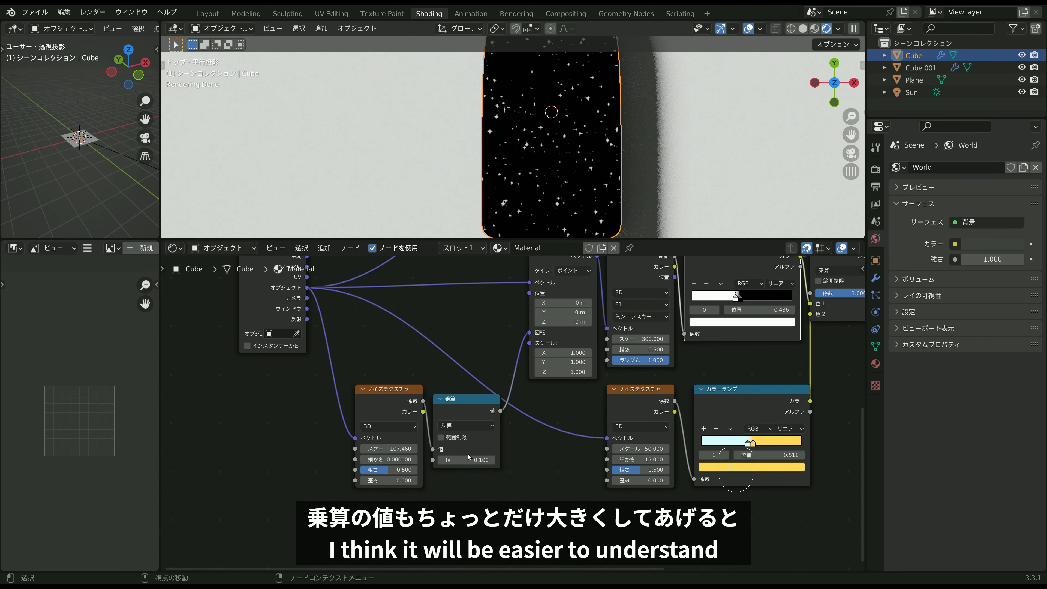
pyautogui.moveTo(468, 459)
pyautogui.keyDown('shift'); pyautogui.mouseDown()
pyautogui.moveTo(481, 459)
pyautogui.moveTo(465, 460)
pyautogui.mouseUp(); pyautogui.keyUp('shift')
pyautogui.hotkey('ctrl', 'z')
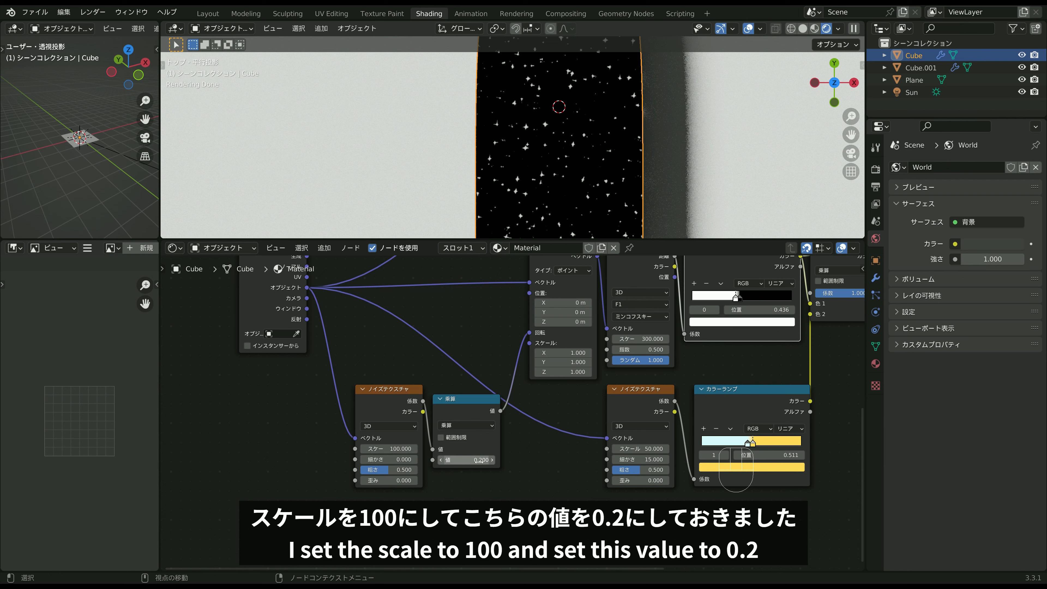
pyautogui.scroll(-5, 534, 437)
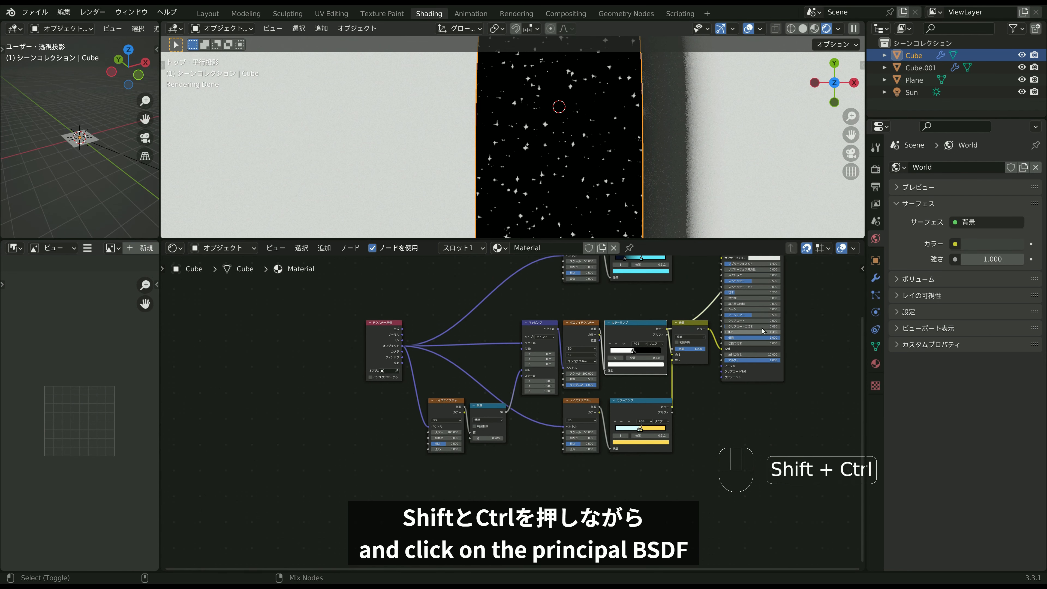
# Restore the Principled BSDF as the popsicle's displayed surface and inspect its highlights from an angle.
pyautogui.keyDown('ctrl'); pyautogui.keyDown('shift'); pyautogui.click(748, 371); pyautogui.keyUp('shift'); pyautogui.keyUp('ctrl')
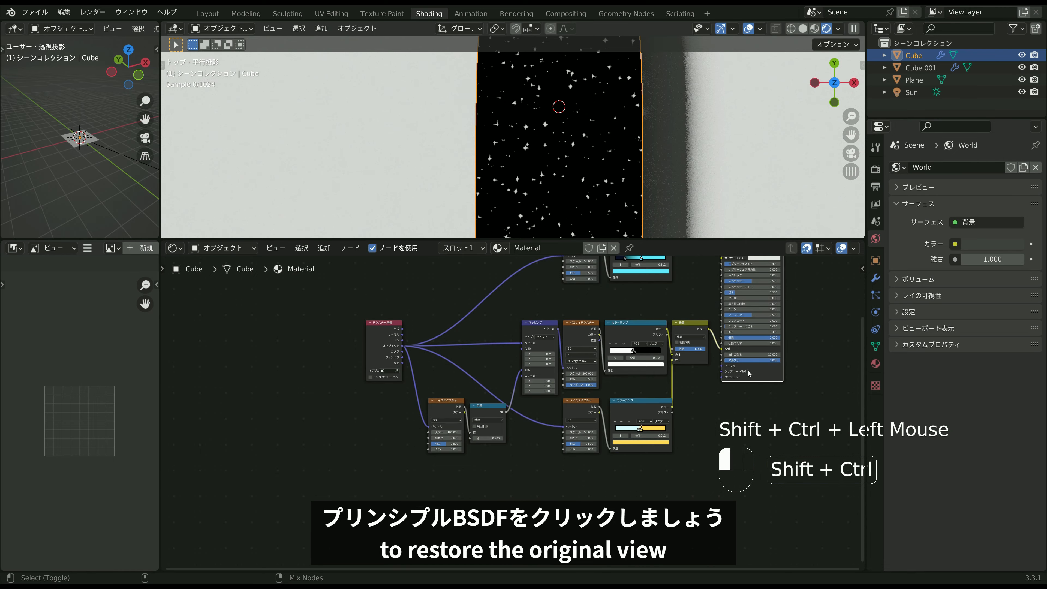
pyautogui.scroll(-1, 510, 158)
pyautogui.moveTo(486, 148); pyautogui.dragTo(474, 116, button='middle')
pyautogui.scroll(2, 478, 124)
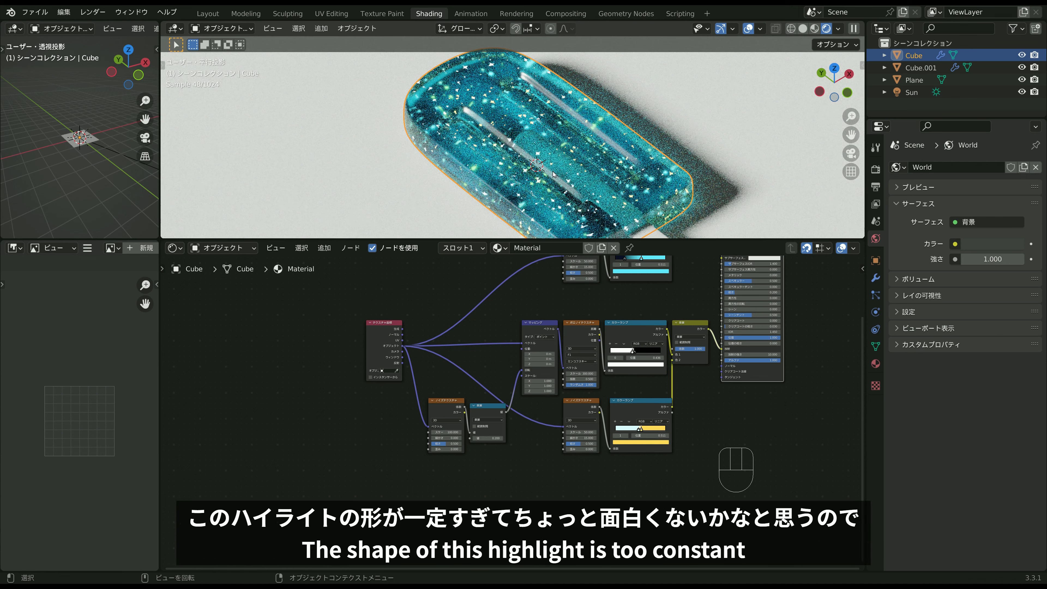
pyautogui.moveTo(573, 186); pyautogui.dragTo(523, 154, button='middle')
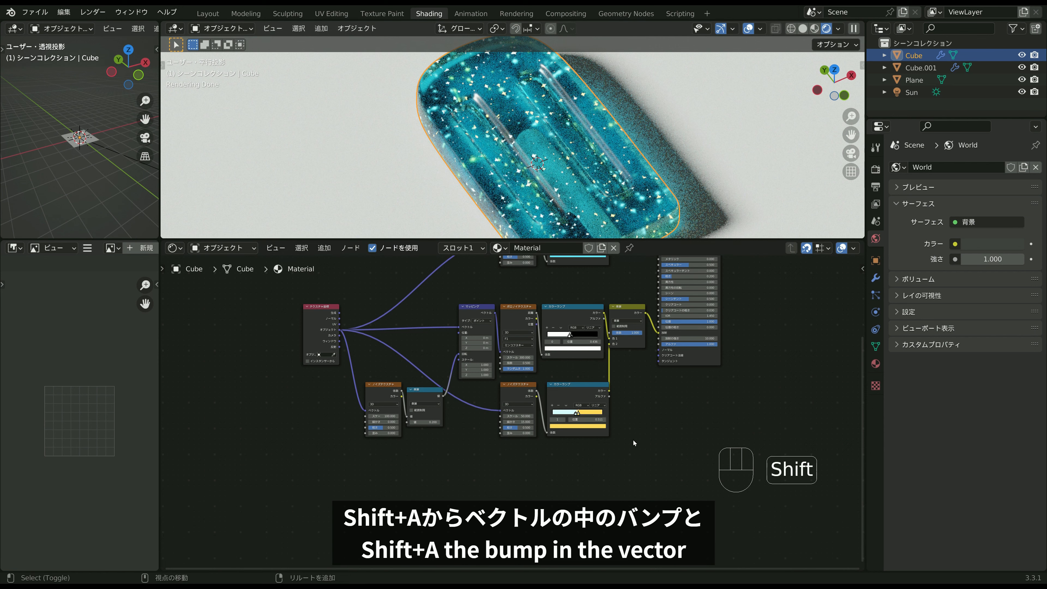
# Add a Bump node below the yellow Color Ramp in the popsicle material.
pyautogui.hotkey('shift', 'a')
pyautogui.moveTo(629, 429)
pyautogui.click(684, 427)
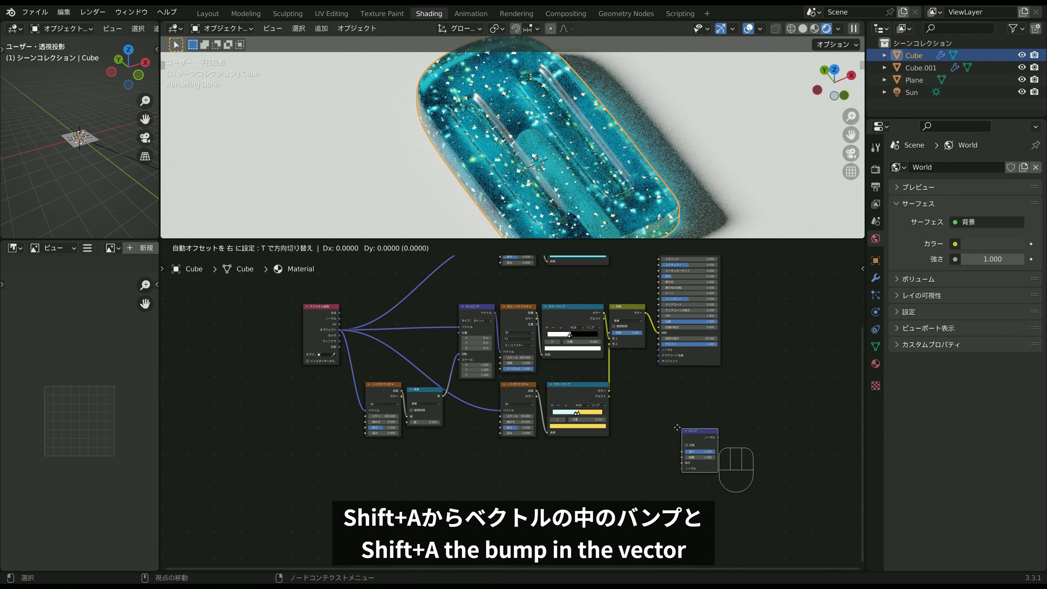
pyautogui.moveTo(603, 448); pyautogui.dragTo(593, 448)
# Duplicate the yellow Color Ramp's Noise Texture with its vector link kept, placing the copy beside the Bump node.
pyautogui.click(517, 387)
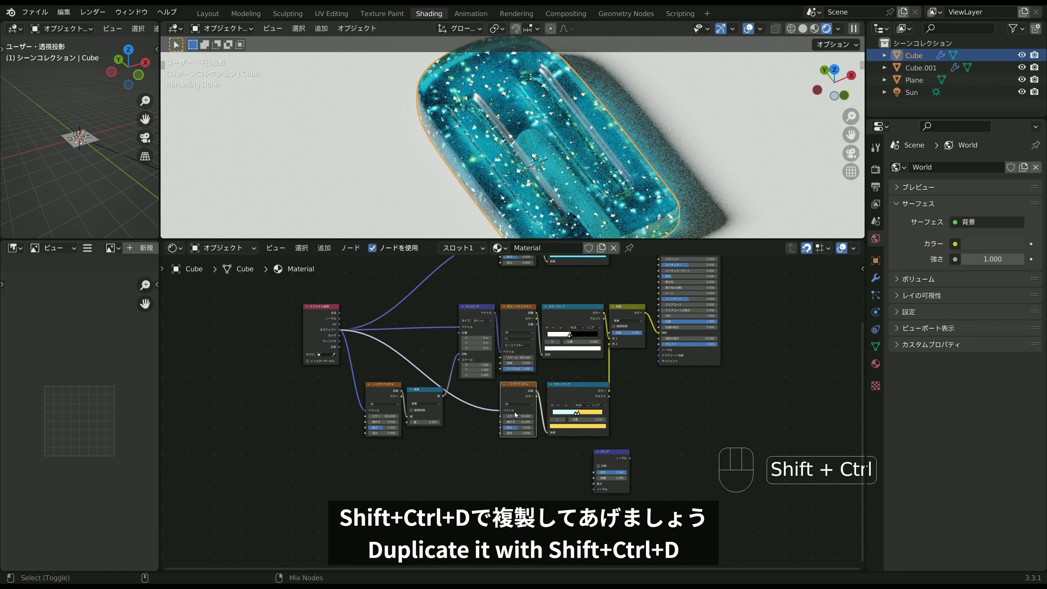
pyautogui.hotkey('shift', 'ctrl', 'd')
pyautogui.click(591, 463)
pyautogui.scroll(1, 592, 463)
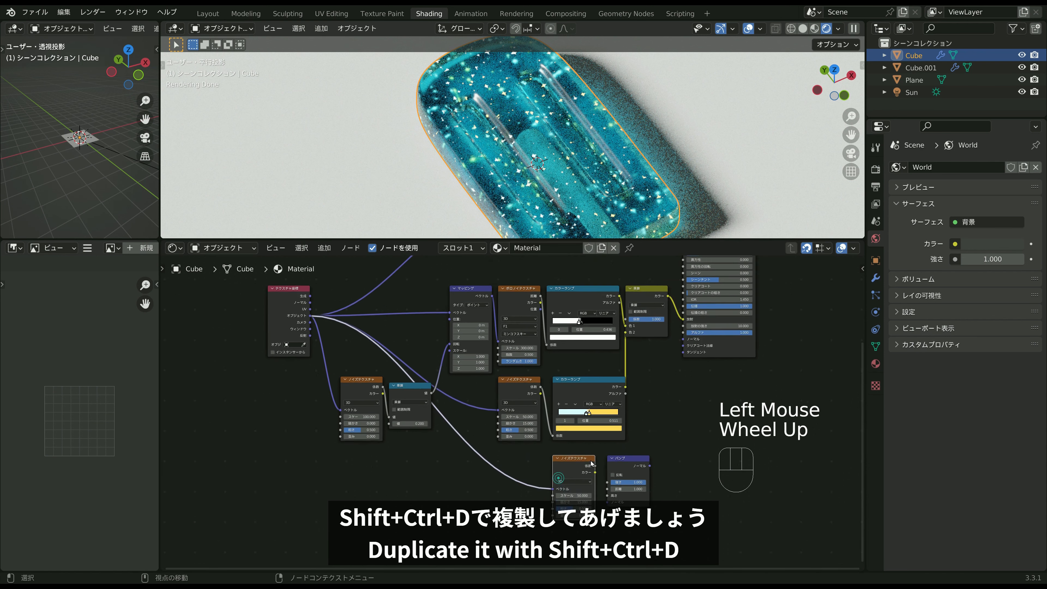
pyautogui.scroll(1, 591, 463)
# Connect the duplicated noise's Factor to the Bump node's Height, and the Bump's Normal to the Principled BSDF's Normal.
pyautogui.moveTo(592, 463); pyautogui.dragTo(522, 403, button='middle')
pyautogui.scroll(2, 522, 403)
pyautogui.moveTo(539, 425); pyautogui.dragTo(559, 473)
pyautogui.scroll(-2, 611, 394)
pyautogui.moveTo(611, 393); pyautogui.dragTo(554, 446, button='middle')
pyautogui.moveTo(557, 468); pyautogui.dragTo(599, 308)
pyautogui.moveTo(549, 427); pyautogui.dragTo(567, 392, button='middle')
# Set the Bump node's Strength to 0.1 and its Noise Texture's Roughness to 0.9.
pyautogui.scroll(2, 566, 392)
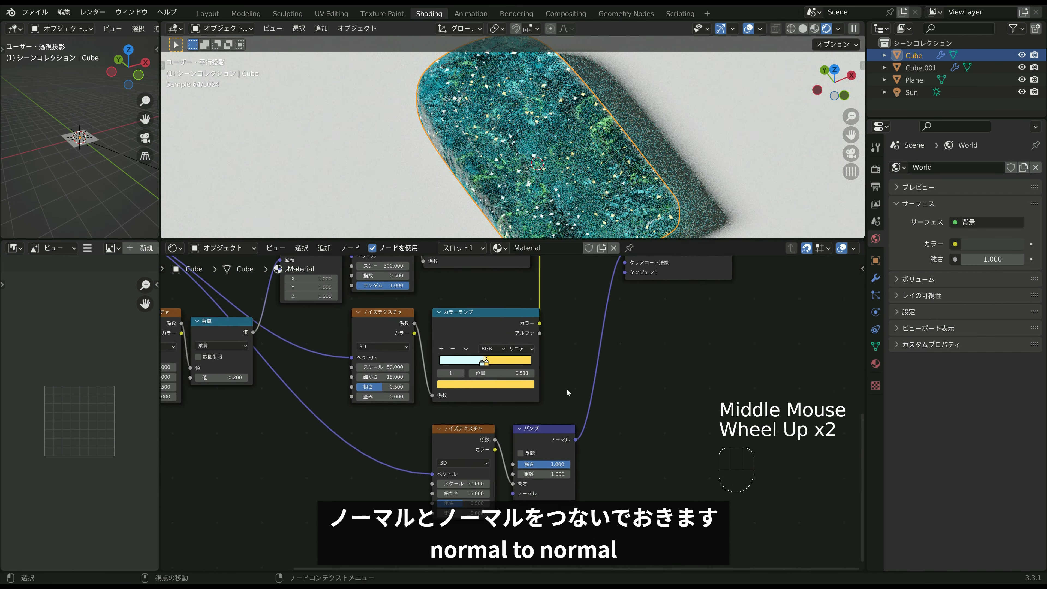
pyautogui.moveTo(557, 465); pyautogui.dragTo(524, 467)
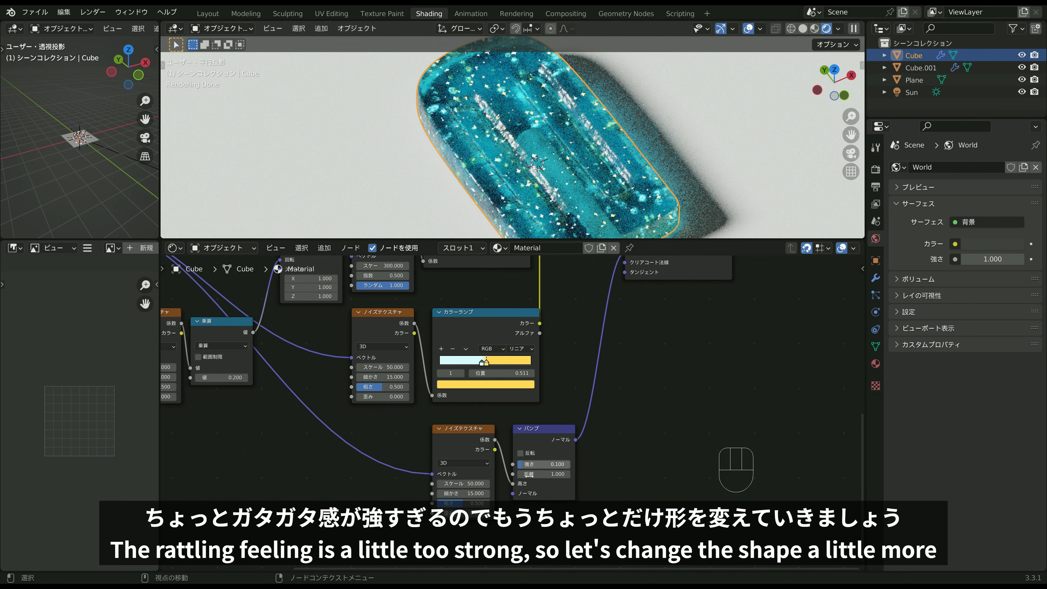
pyautogui.scroll(2, 470, 507)
pyautogui.moveTo(470, 507); pyautogui.dragTo(491, 470, button='middle')
pyautogui.scroll(2, 496, 460)
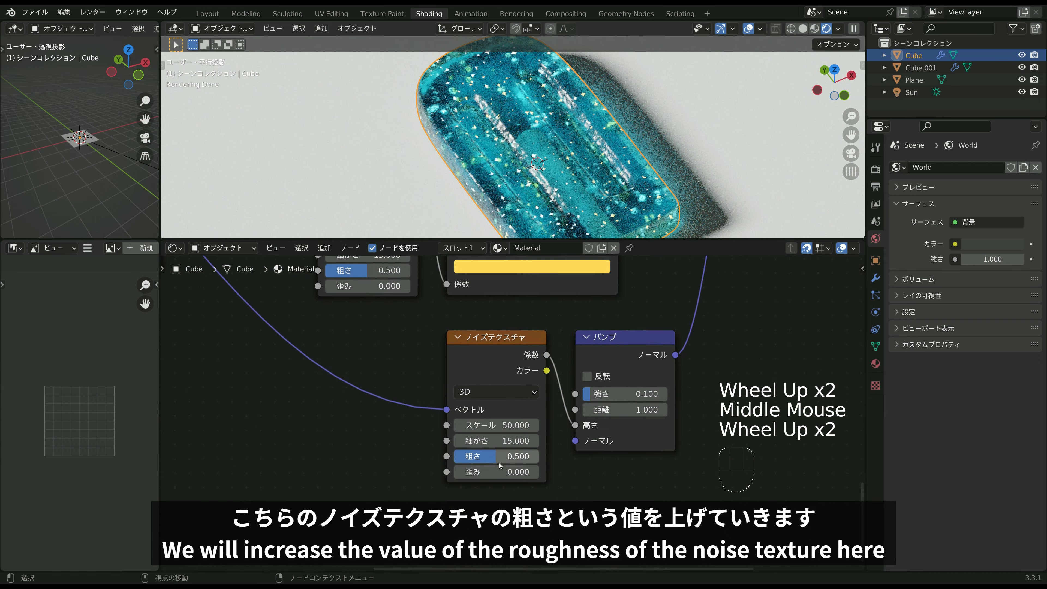
pyautogui.moveTo(495, 460); pyautogui.dragTo(526, 459)
pyautogui.click(525, 457)
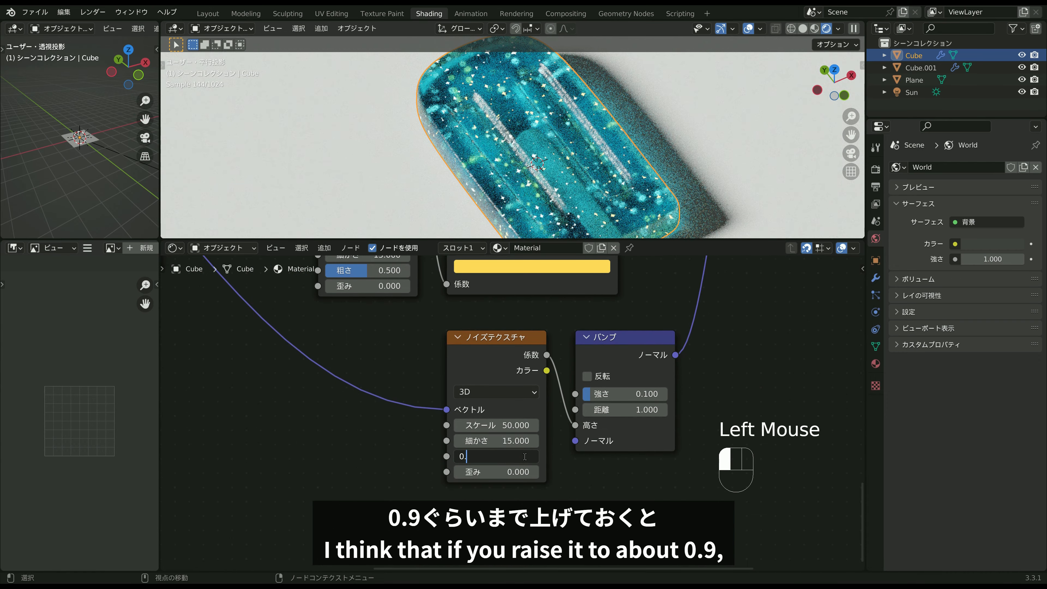
pyautogui.write('0.9')
pyautogui.press('Return')
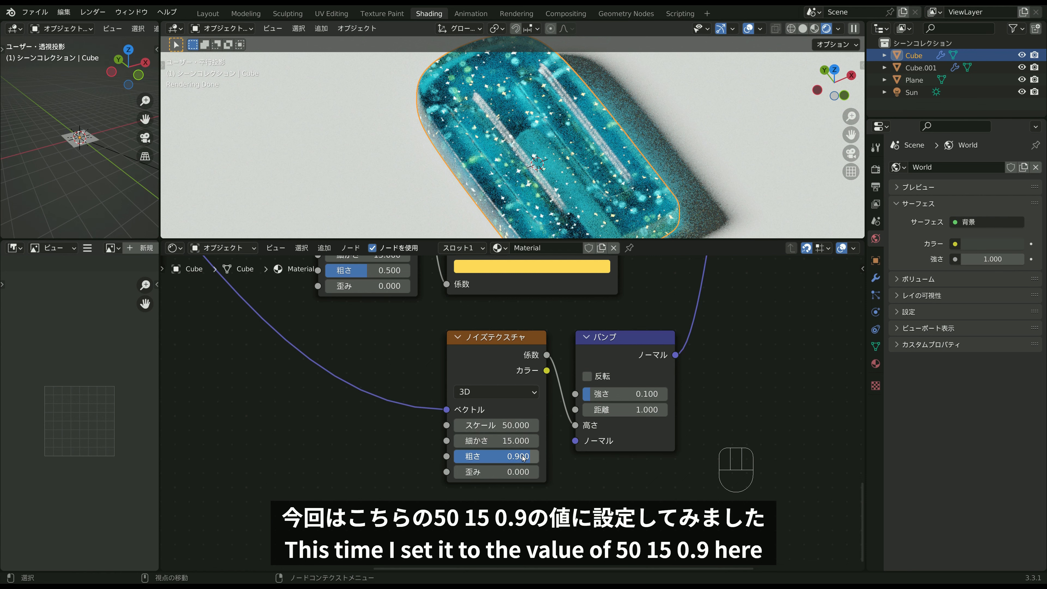
# Select the wooden stick and give it a new material.
pyautogui.scroll(-5, 544, 374)
pyautogui.scroll(-4, 506, 210)
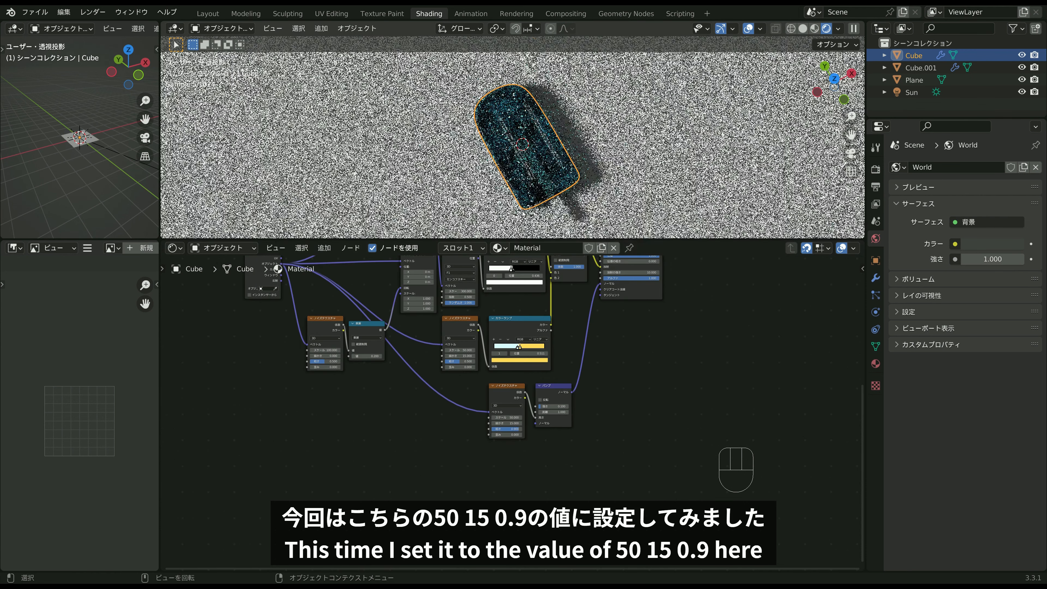
pyautogui.moveTo(506, 211); pyautogui.dragTo(588, 212, button='middle')
pyautogui.scroll(2, 587, 213)
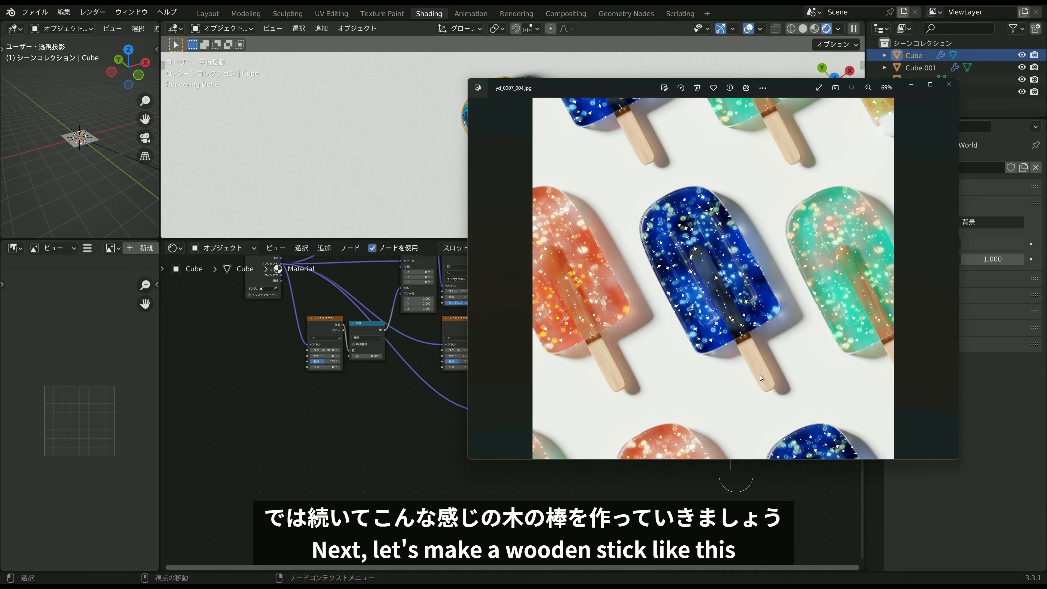
pyautogui.click(519, 184)
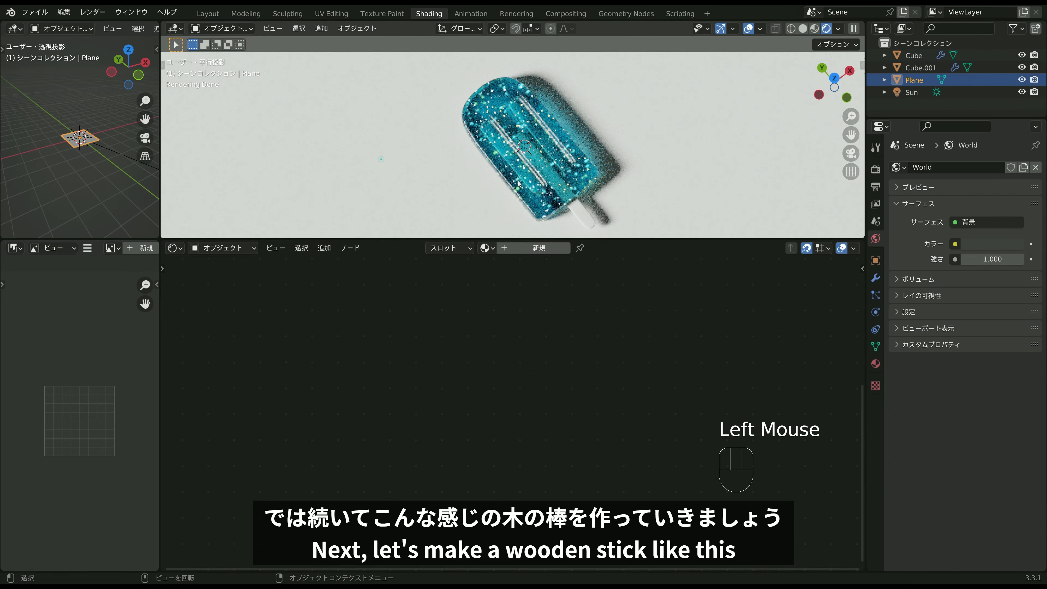
pyautogui.click(580, 209)
pyautogui.click(533, 248)
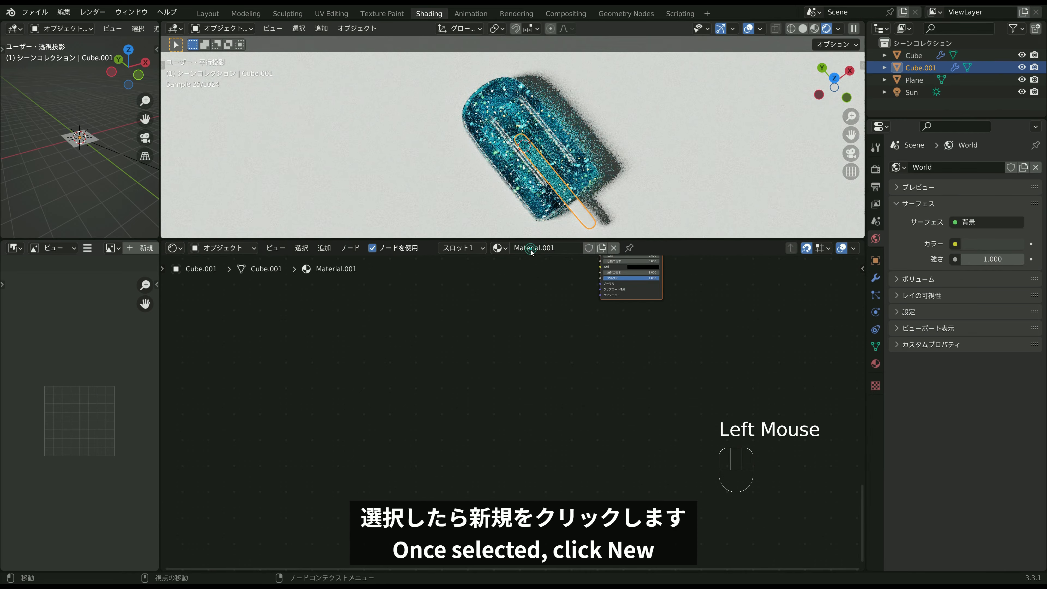
pyautogui.moveTo(536, 264); pyautogui.dragTo(516, 454, button='middle')
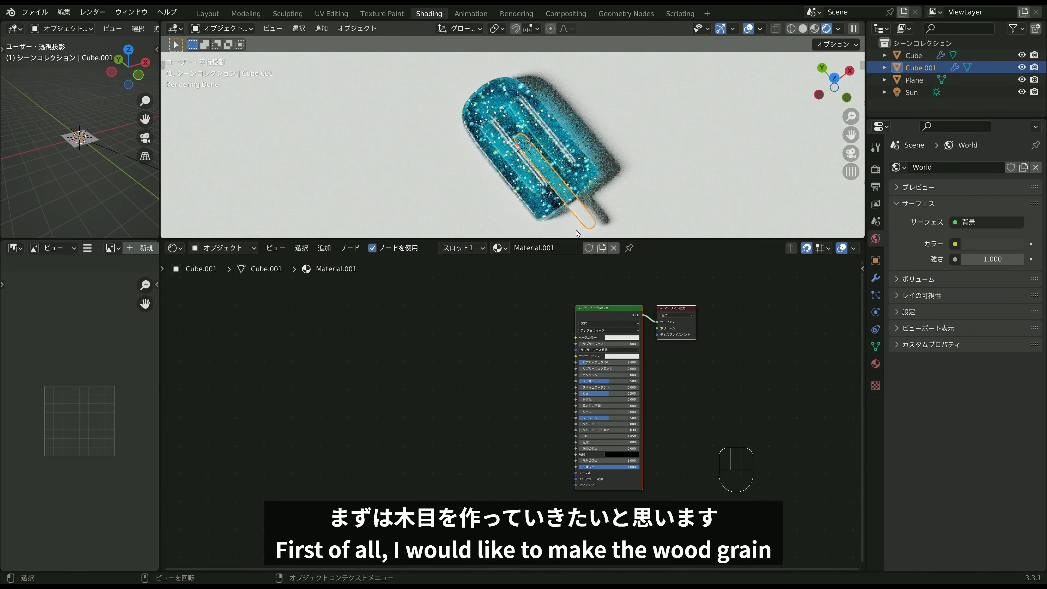
# Hide the popsicle body and reselect the stick.
pyautogui.keyDown('shift'); pyautogui.moveTo(565, 201); pyautogui.dragTo(557, 188, button='middle'); pyautogui.keyUp('shift')
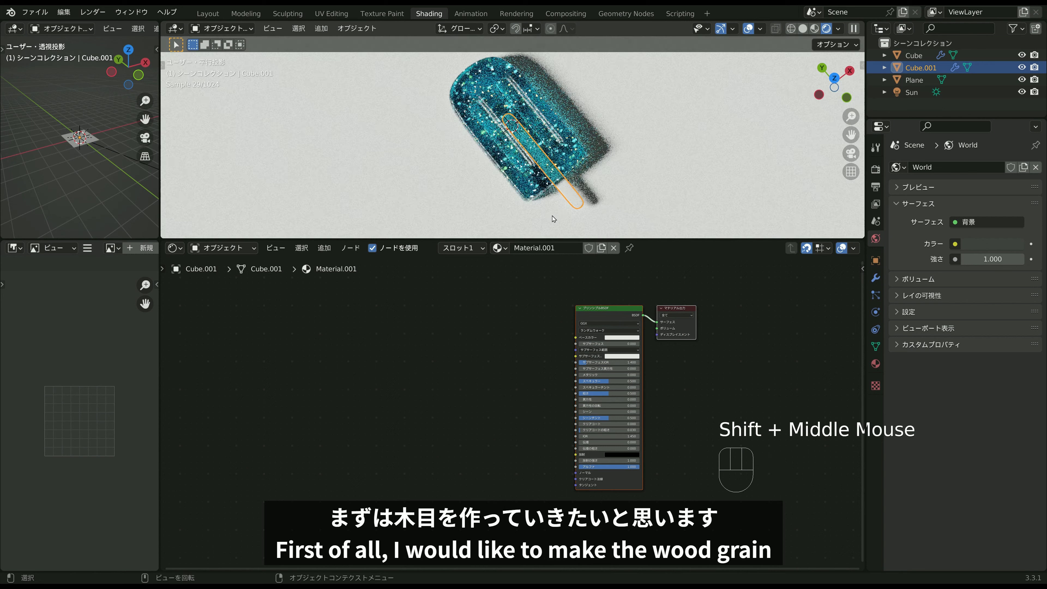
pyautogui.click(554, 139)
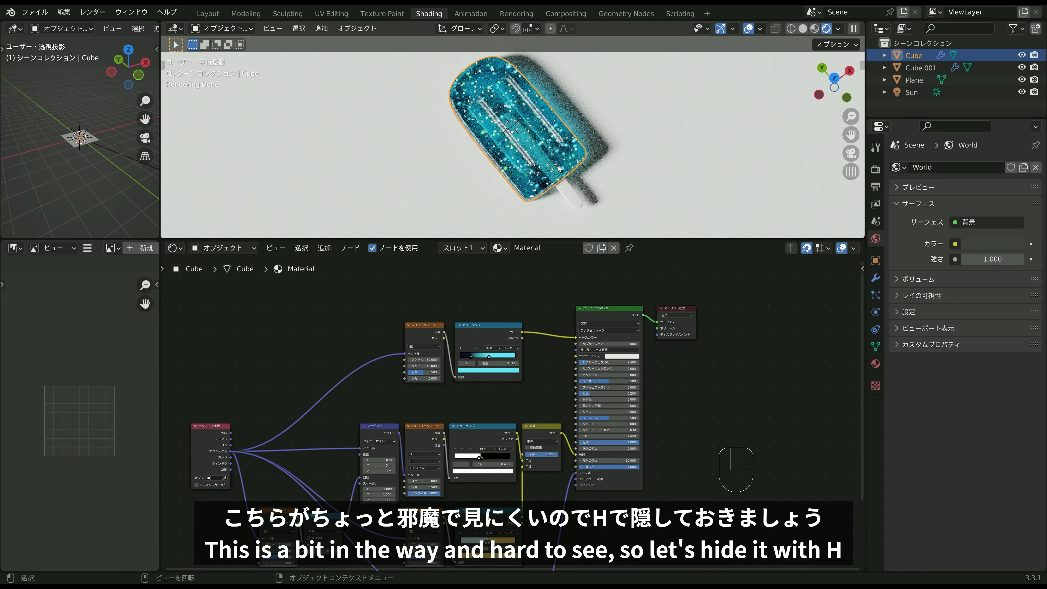
pyautogui.press('h')
pyautogui.scroll(1, 565, 173)
pyautogui.click(571, 180)
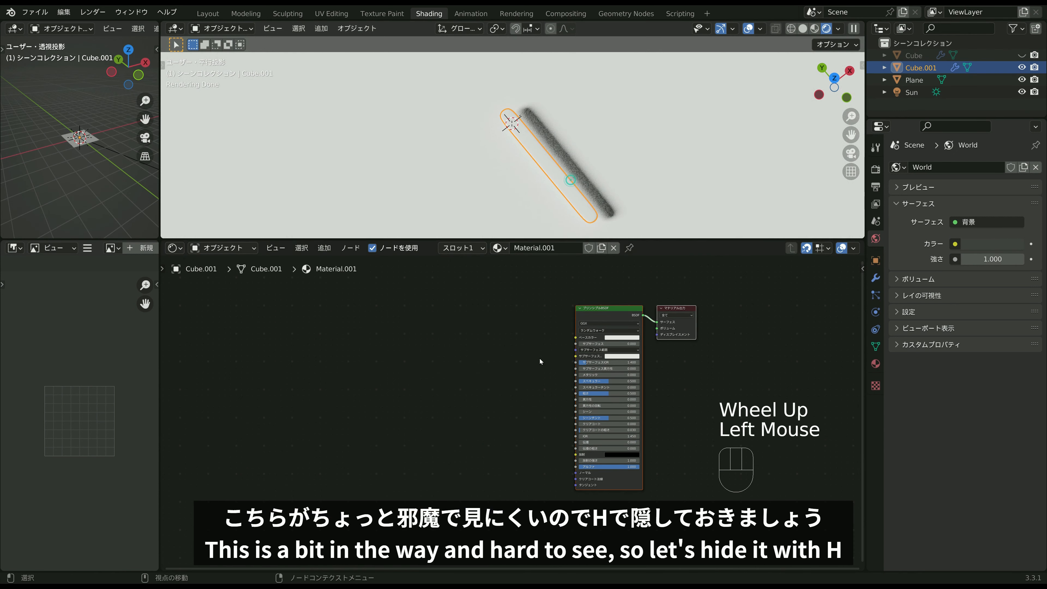
# Add a Noise Texture node and a Color Ramp node to the stick's material.
pyautogui.hotkey('shift', 'a')
pyautogui.moveTo(447, 317)
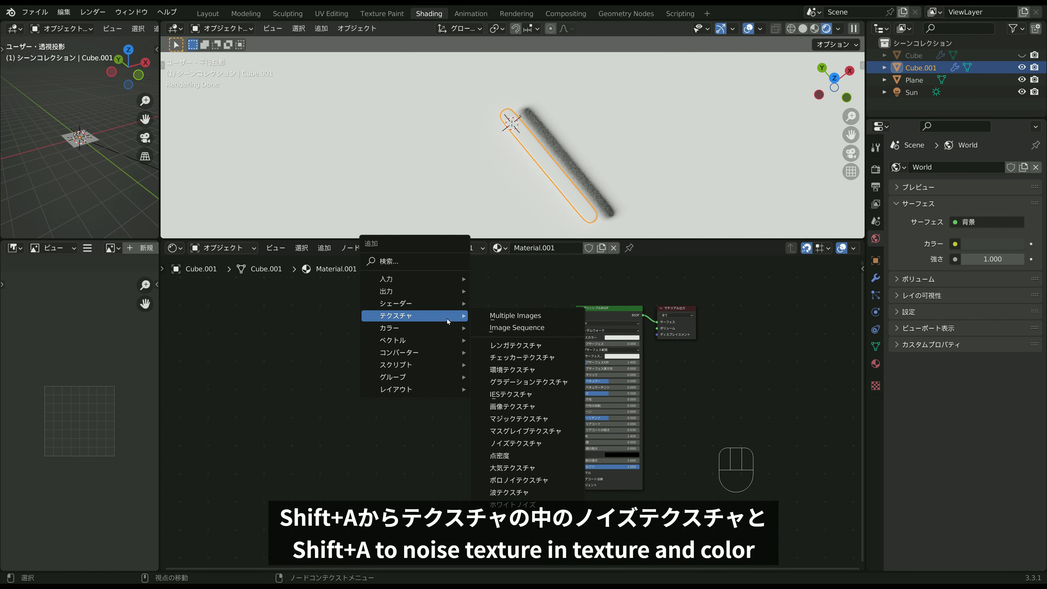
pyautogui.click(515, 407)
pyautogui.click(446, 325)
pyautogui.hotkey('shift', 'a')
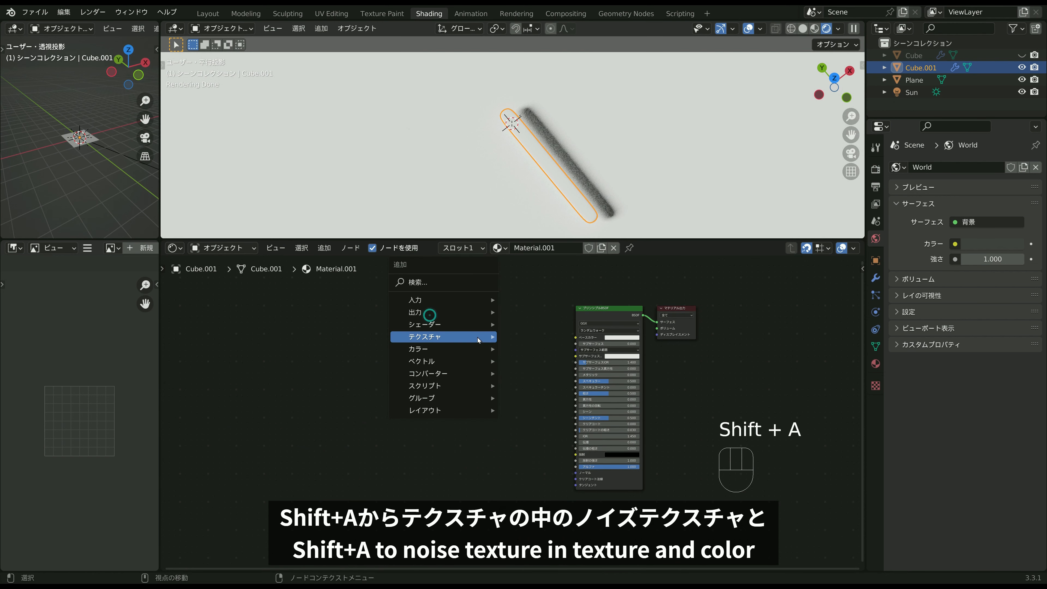
pyautogui.moveTo(468, 371)
pyautogui.click(548, 387)
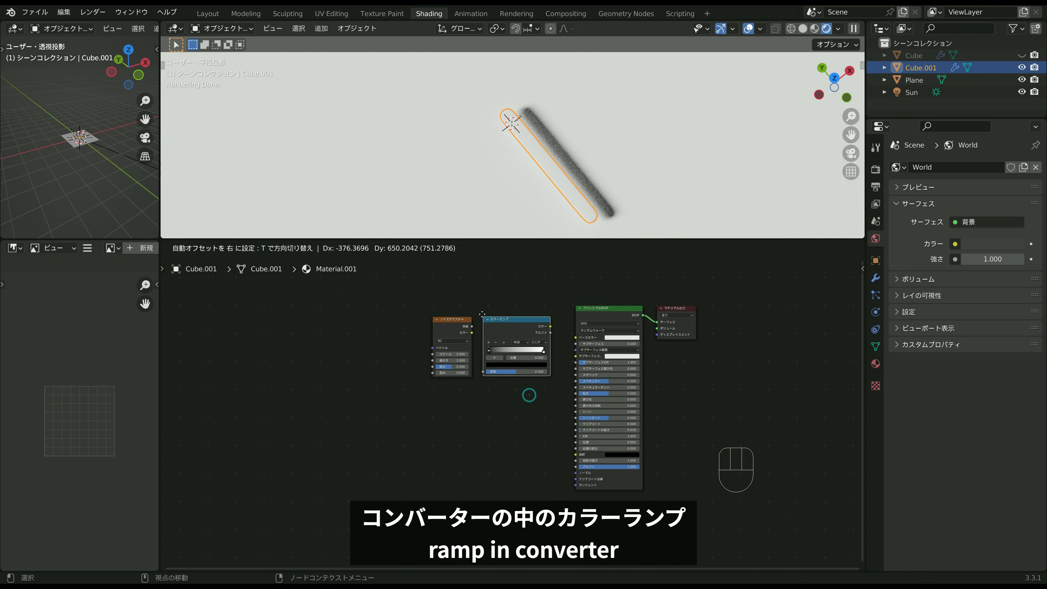
pyautogui.click(490, 322)
# Add a Texture Coordinate node in front of the Noise Texture.
pyautogui.hotkey('shift', 'a')
pyautogui.moveTo(440, 239)
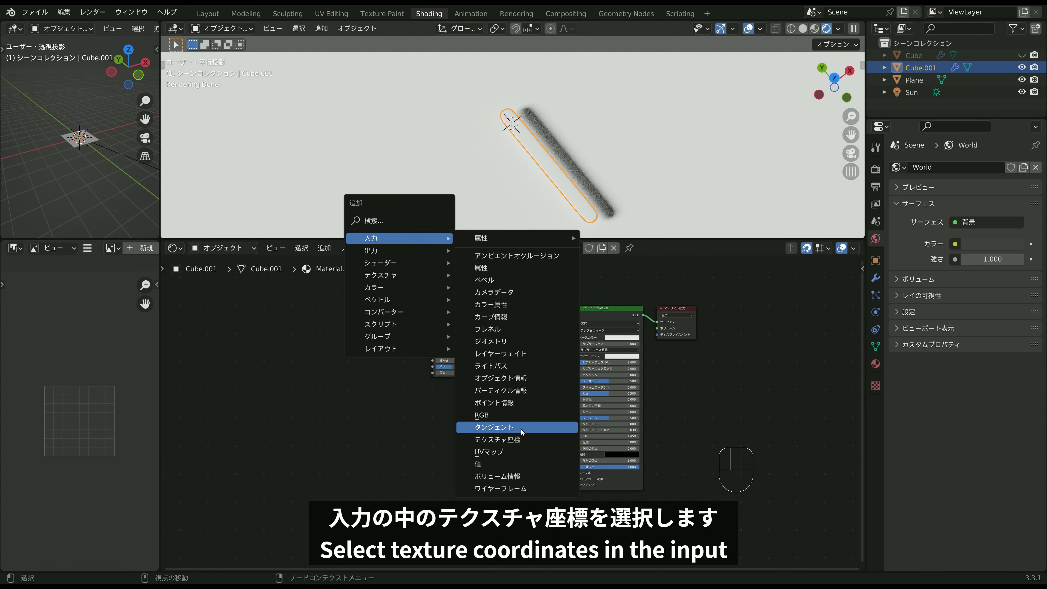
pyautogui.click(497, 439)
pyautogui.click(413, 359)
pyautogui.scroll(2, 417, 351)
pyautogui.moveTo(418, 350); pyautogui.dragTo(431, 367, button='middle')
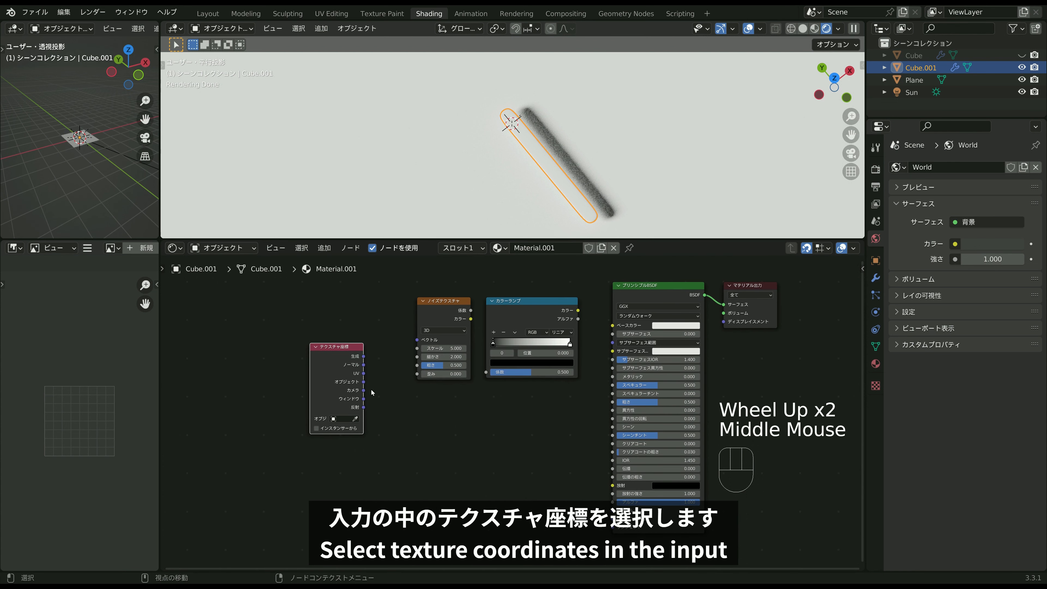
# Link the Generated coordinates to the noise's Vector, its Factor to the Color Ramp, and the ramp's Color to Base Color.
pyautogui.moveTo(363, 355); pyautogui.dragTo(422, 343)
pyautogui.moveTo(471, 310); pyautogui.dragTo(487, 372)
pyautogui.moveTo(578, 310); pyautogui.dragTo(613, 326)
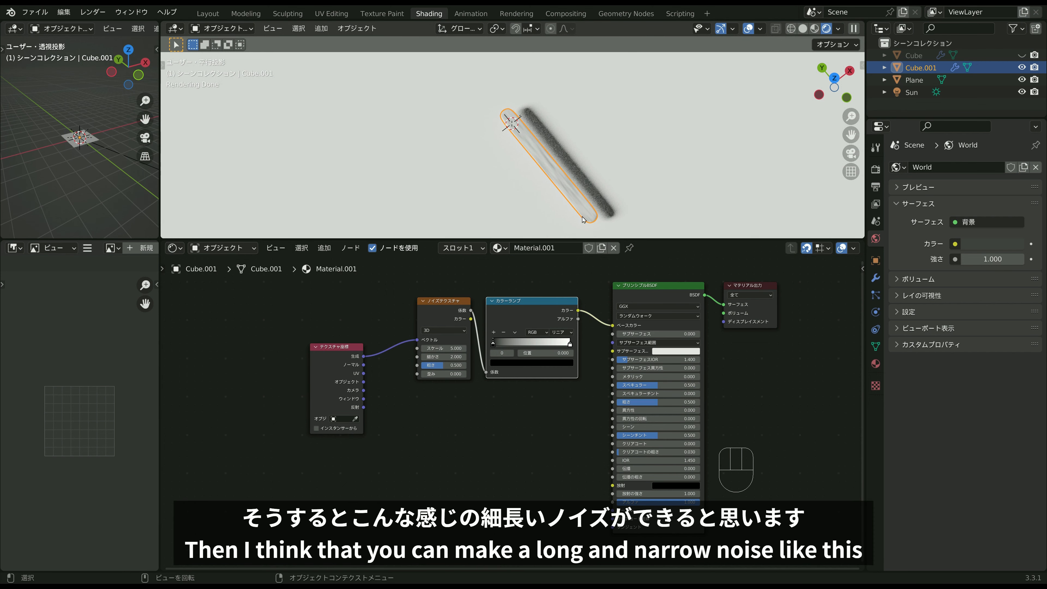
# Set the stick's Noise Texture Distortion to 2 for a wood-grain look.
pyautogui.scroll(2, 522, 301)
pyautogui.moveTo(516, 327); pyautogui.dragTo(500, 388, button='middle')
pyautogui.scroll(1, 499, 396)
pyautogui.scroll(1, 535, 142)
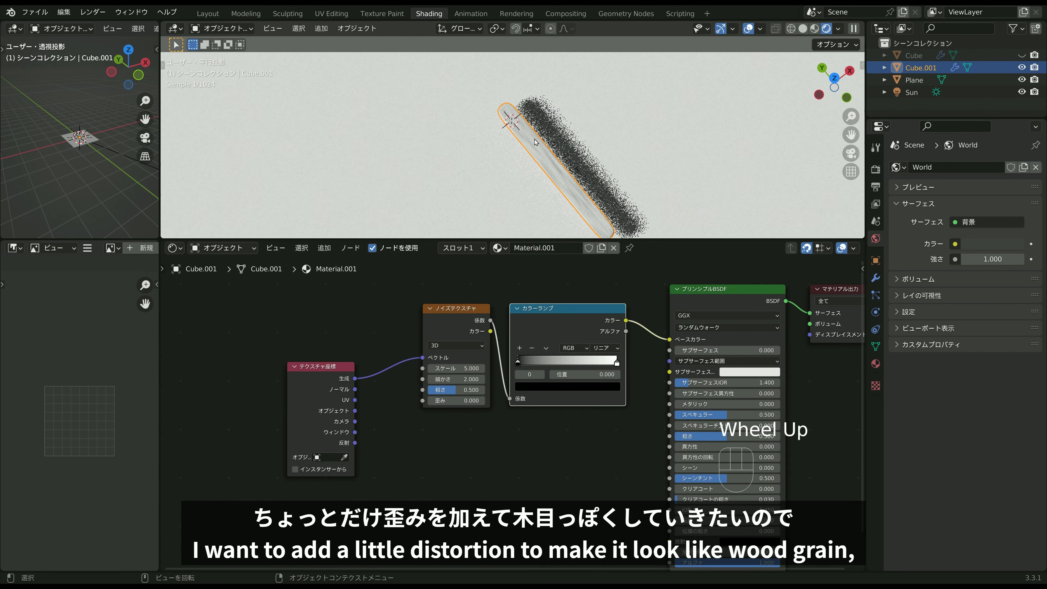
pyautogui.scroll(1, 537, 161)
pyautogui.keyDown('shift'); pyautogui.moveTo(561, 166); pyautogui.dragTo(555, 142, button='middle'); pyautogui.keyUp('shift')
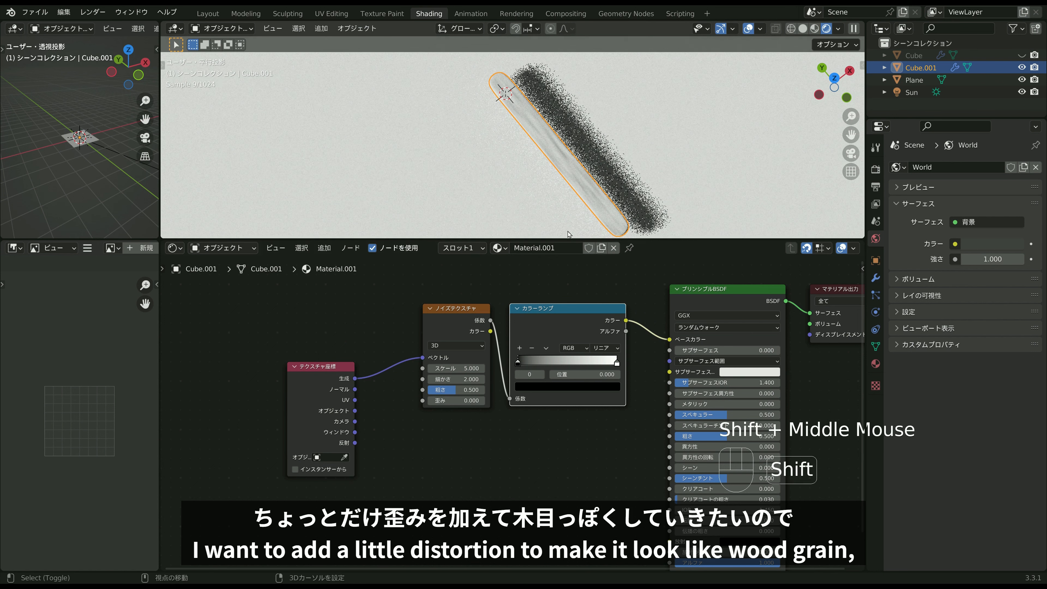
pyautogui.click(463, 401)
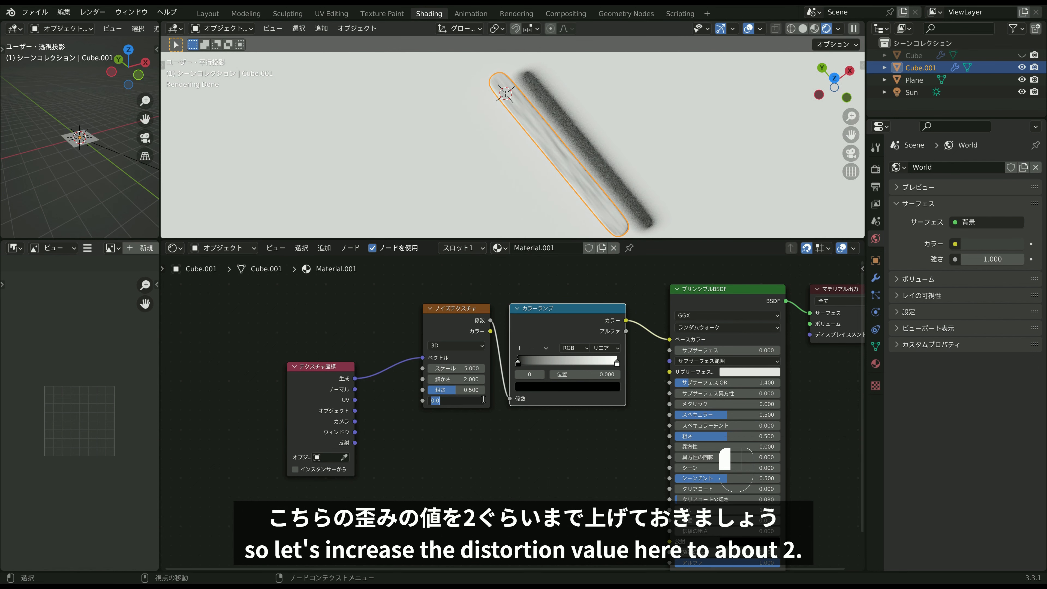
pyautogui.write('2')
pyautogui.press('Return')
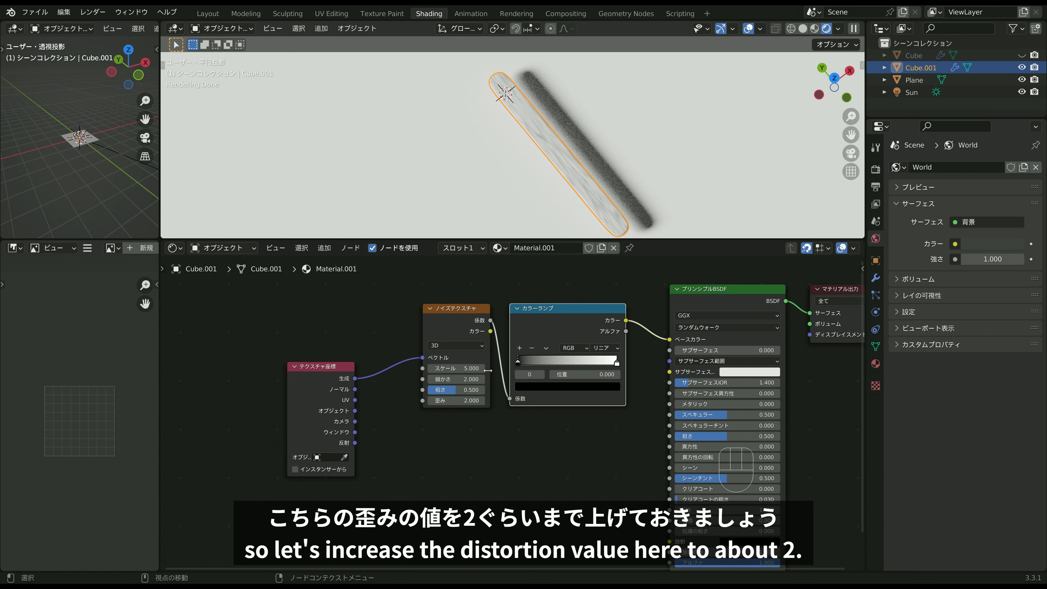
# Recolor the Color Ramp's black stop to a dark reddish brown.
pyautogui.click(542, 385)
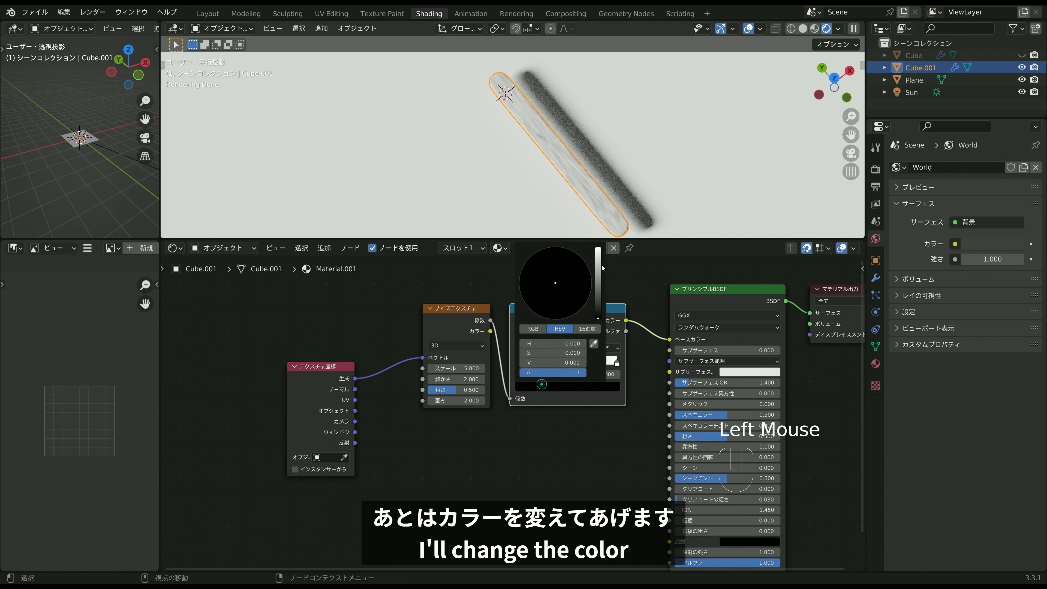
pyautogui.click(599, 292)
pyautogui.click(547, 307)
pyautogui.click(550, 306)
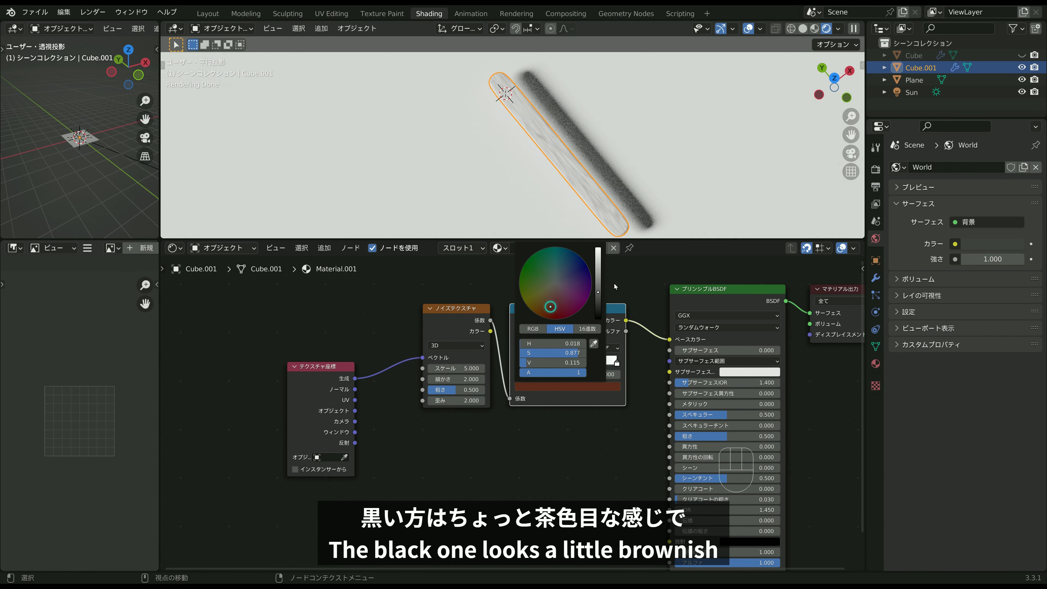
# Recolor the Color Ramp's white stop to a light orange-beige and move it to position 0.701.
pyautogui.click(616, 362)
pyautogui.click(568, 387)
pyautogui.click(548, 297)
pyautogui.moveTo(616, 362); pyautogui.dragTo(587, 358)
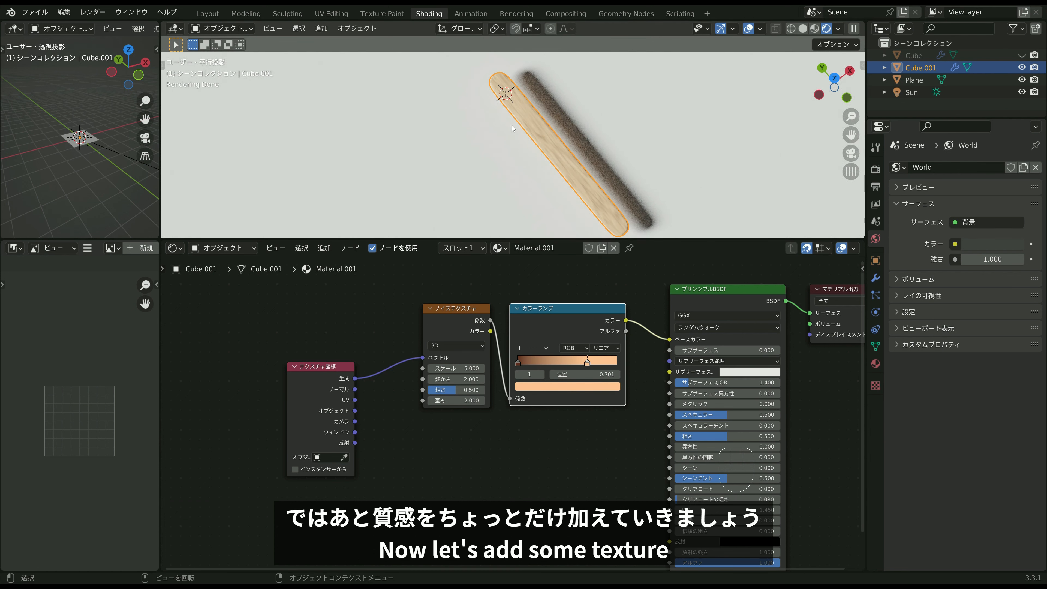
# Add a Bump node below the Color Ramp in the stick's material.
pyautogui.scroll(-2, 581, 433)
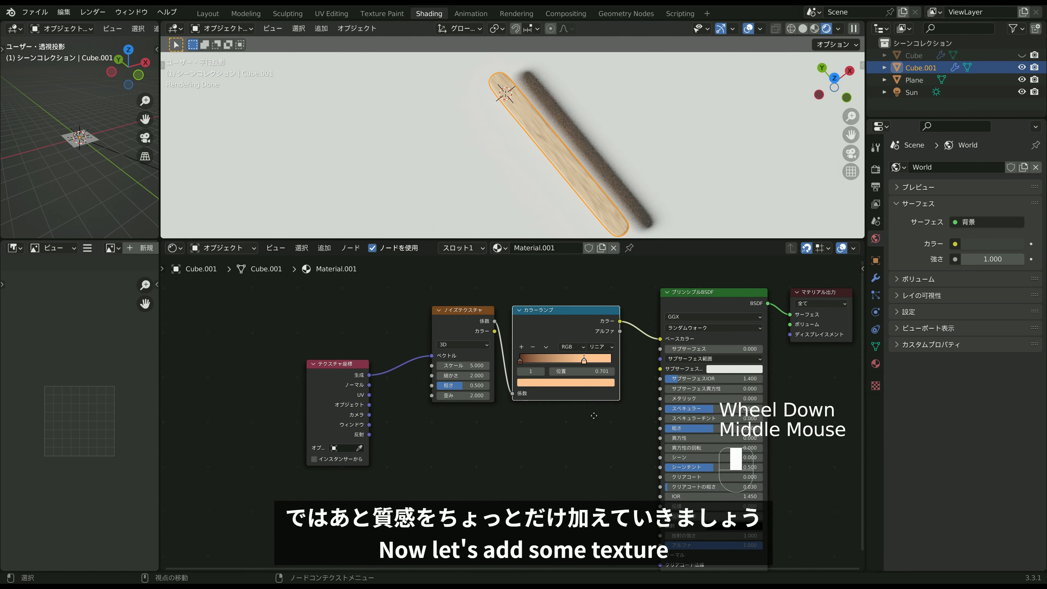
pyautogui.moveTo(582, 433); pyautogui.dragTo(559, 421, button='middle')
pyautogui.hotkey('shift', 'a')
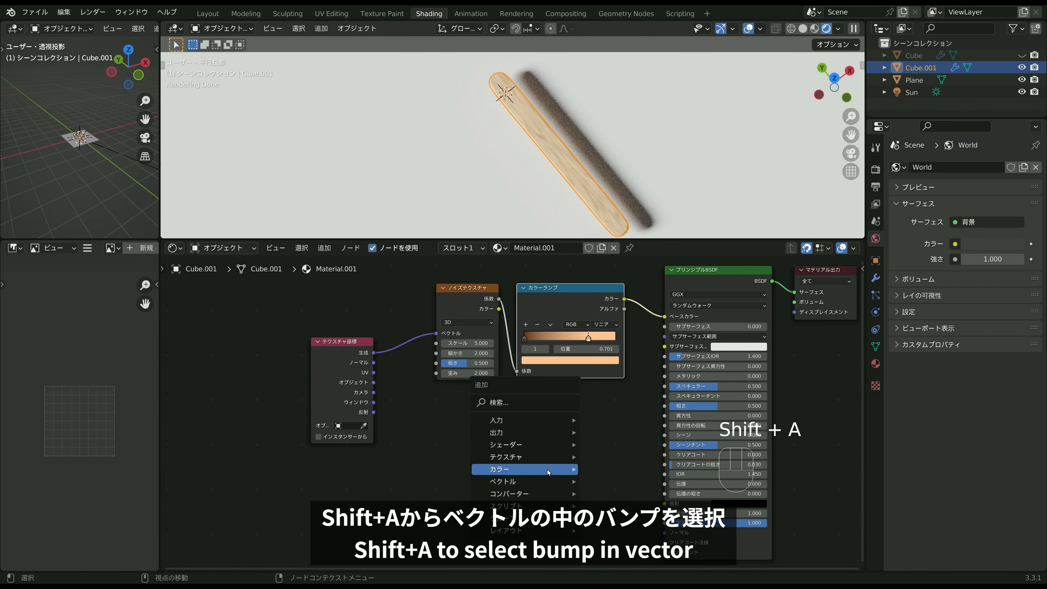
pyautogui.moveTo(519, 481)
pyautogui.click(610, 383)
pyautogui.click(594, 487)
# Duplicate the wood-grain Noise Texture and place the copy beside the Bump node.
pyautogui.moveTo(442, 393); pyautogui.dragTo(474, 335, button='middle')
pyautogui.scroll(-1, 474, 337)
pyautogui.click(515, 291)
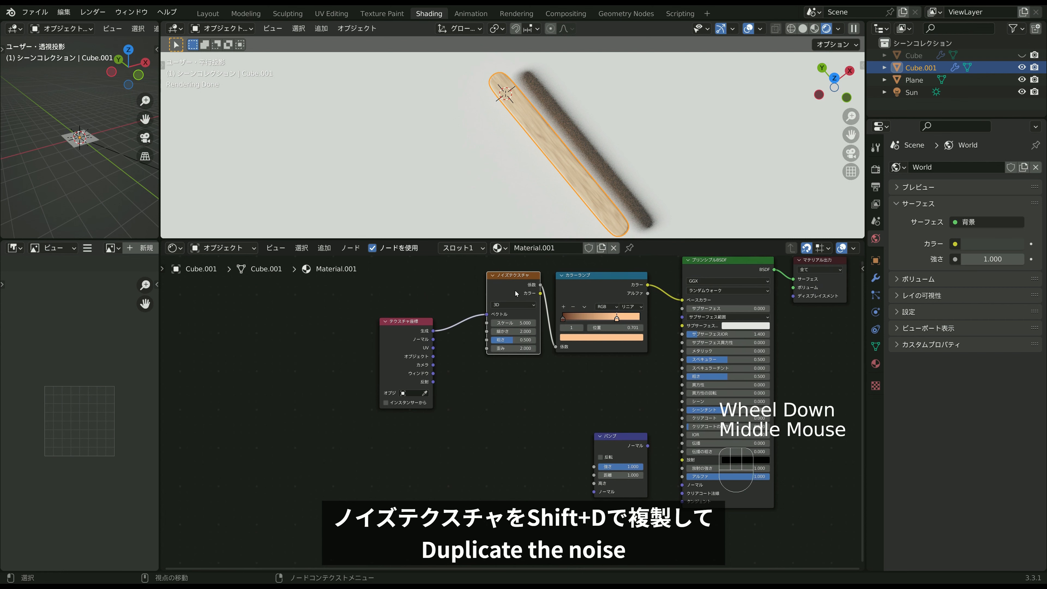
pyautogui.hotkey('shift', 'd')
pyautogui.click(558, 460)
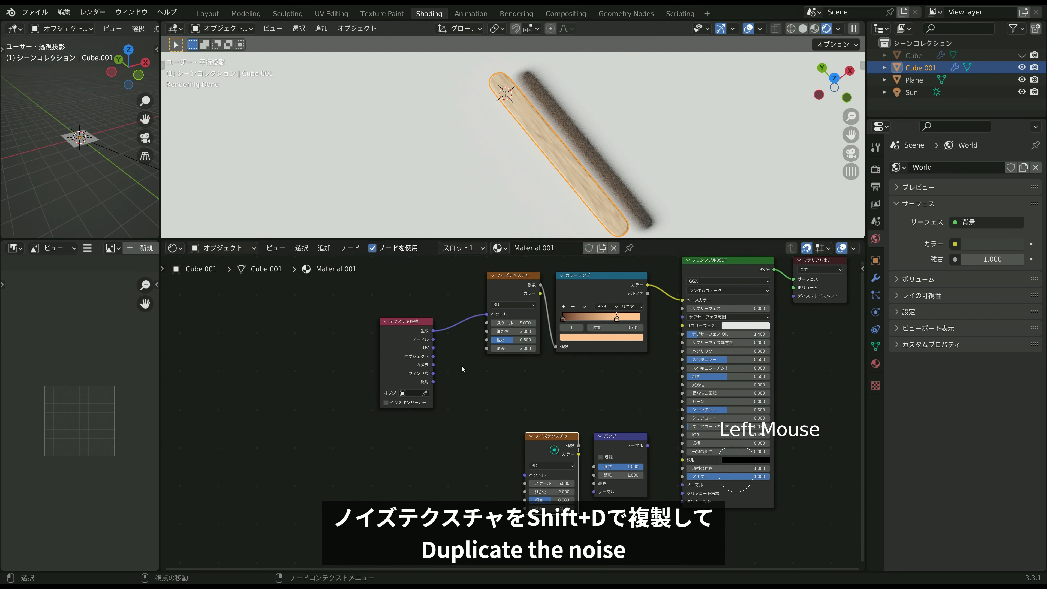
# Link Object coordinates to the copied noise's Vector, its Factor to the Bump's Height, and the Bump's Normal to the Principled BSDF.
pyautogui.moveTo(433, 356); pyautogui.dragTo(524, 475)
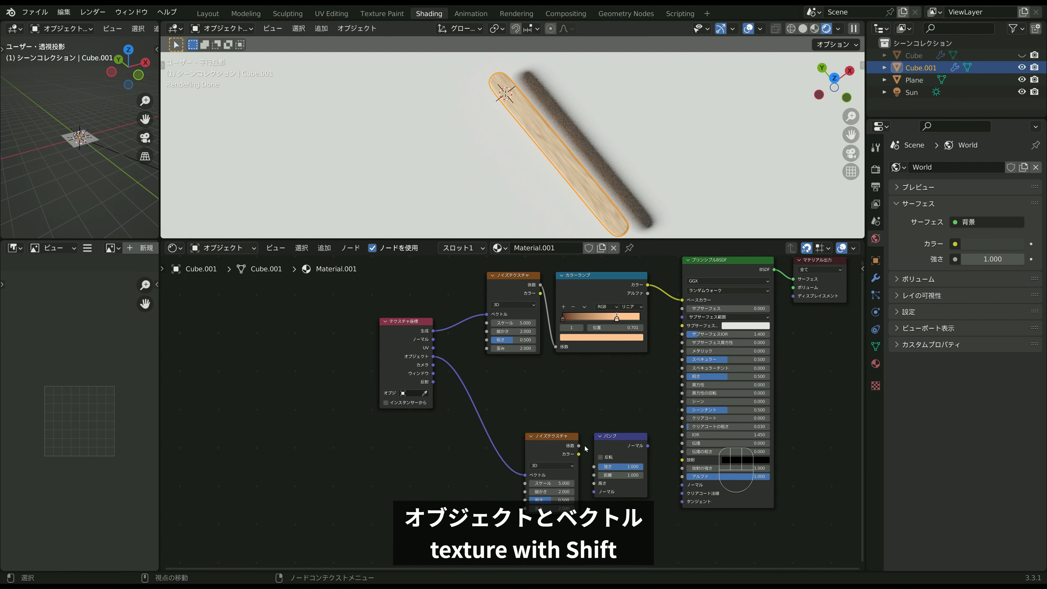
pyautogui.moveTo(590, 459); pyautogui.dragTo(594, 483)
pyautogui.moveTo(648, 446); pyautogui.dragTo(683, 485)
# Set the bump noise's Detail to 15, Roughness to 0.8 and Distortion to 0.
pyautogui.scroll(7, 577, 483)
pyautogui.moveTo(578, 483); pyautogui.dragTo(583, 408, button='middle')
pyautogui.moveTo(539, 454); pyautogui.dragTo(604, 423)
pyautogui.click(520, 439)
pyautogui.write('0.8')
pyautogui.press('Return')
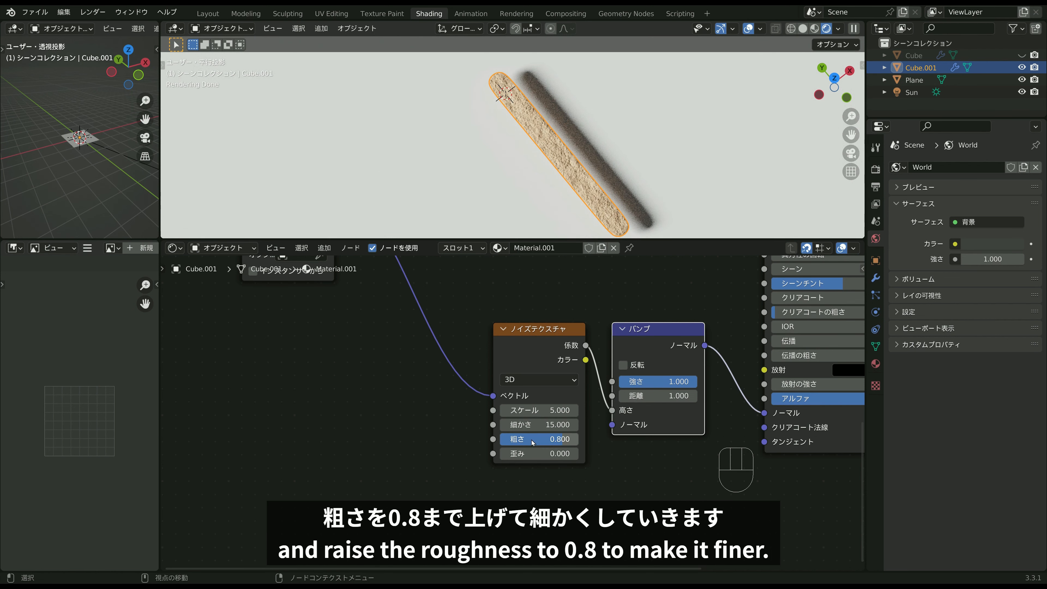